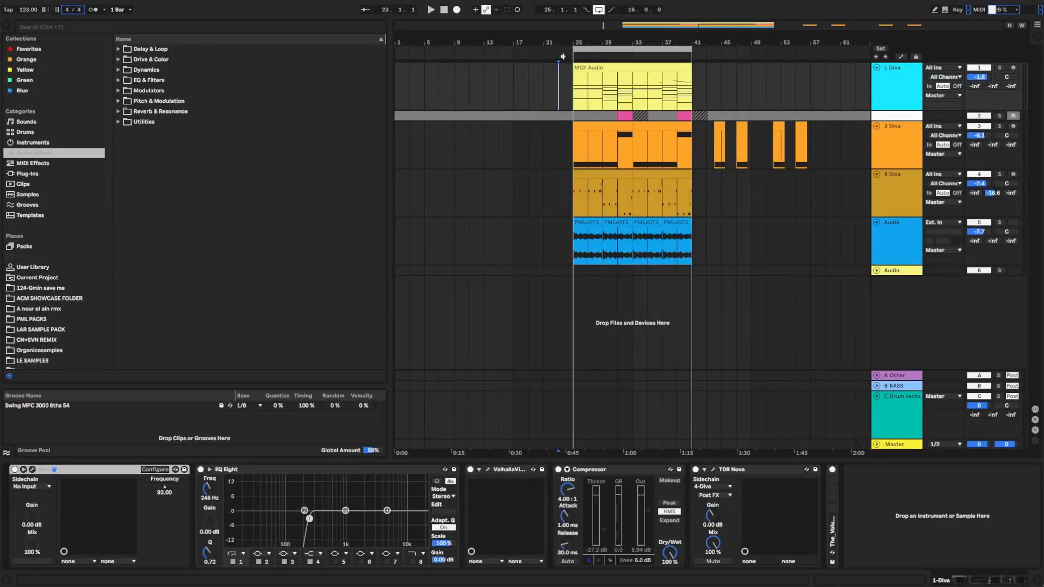
# Step: Play back the full loop and the soloed 1 Diva track from bar 25, stopping playback after each
pyautogui.press('space')
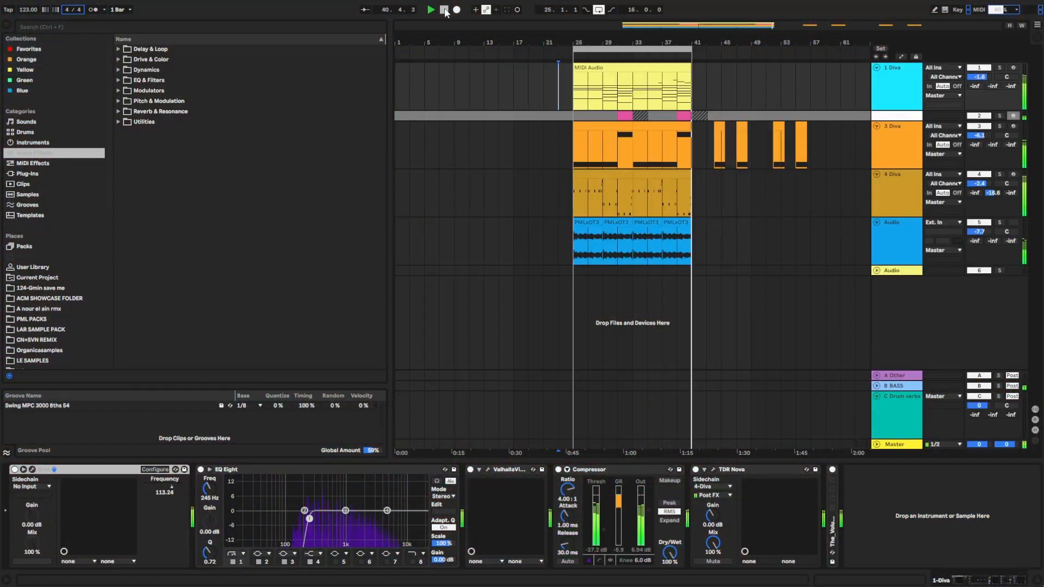
pyautogui.click(444, 11)
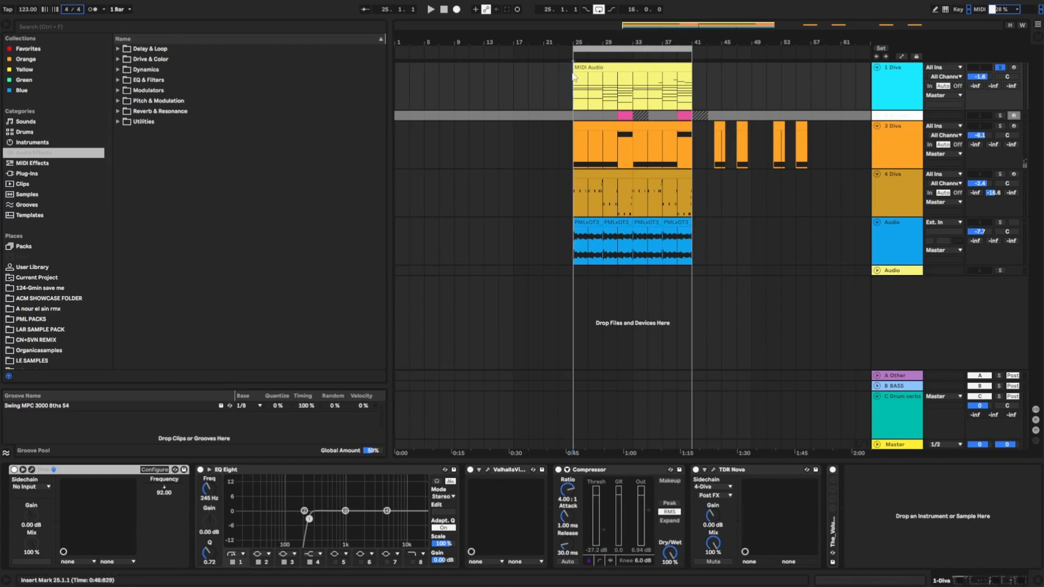
pyautogui.click(430, 9)
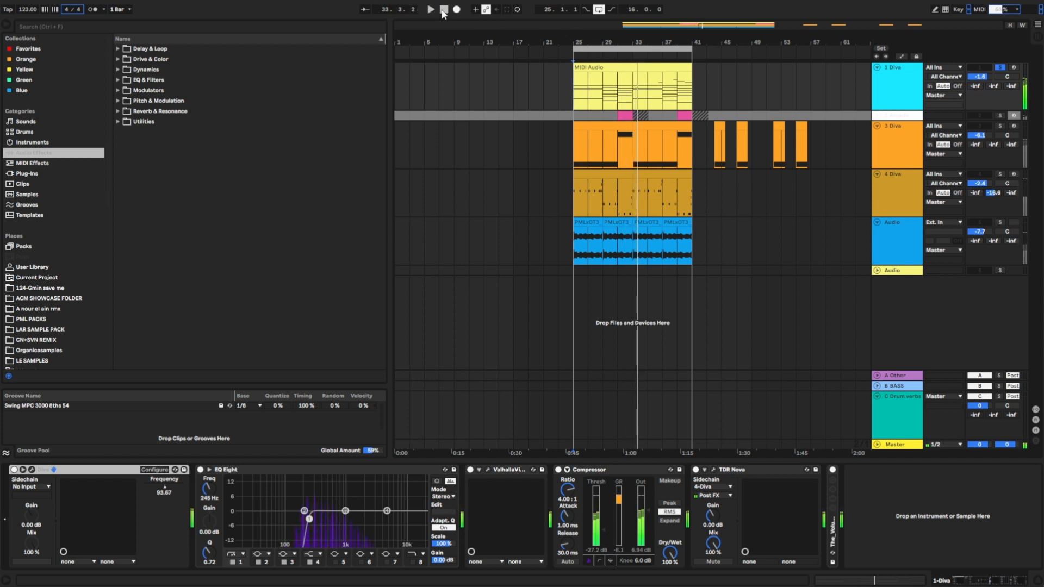
pyautogui.click(443, 9)
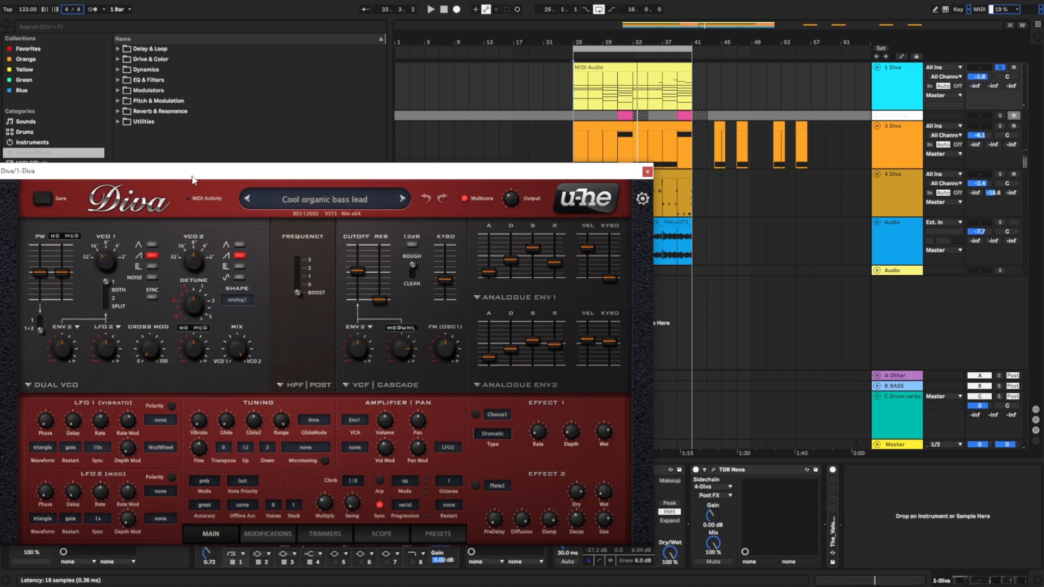
# Step: Review the Diva synth's settings and oscillator model choices on track 1, leaving Dual VCO selected, and close the plugin window
pyautogui.moveTo(193, 179); pyautogui.dragTo(431, 47)
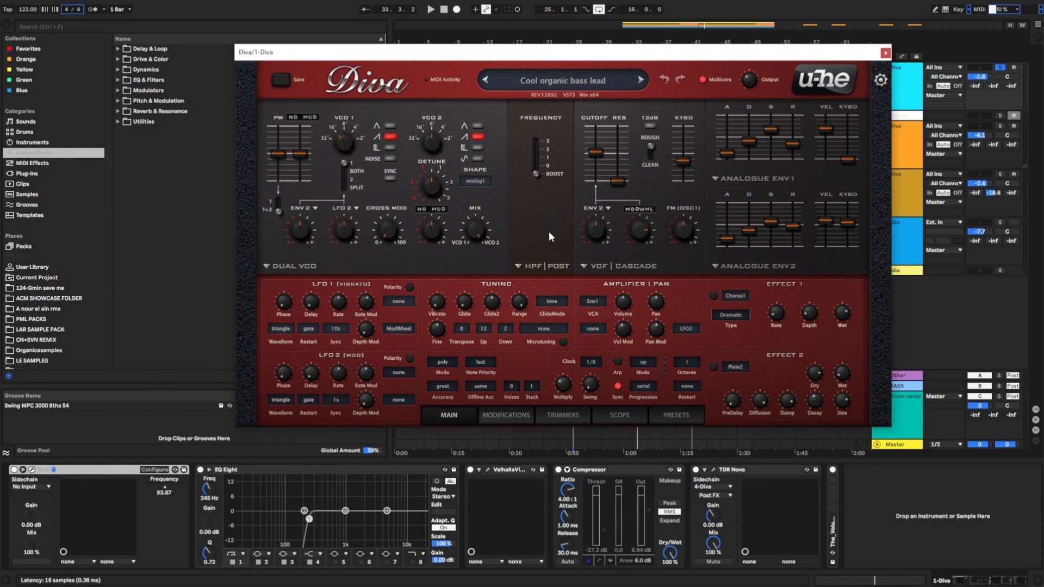
pyautogui.click(307, 266)
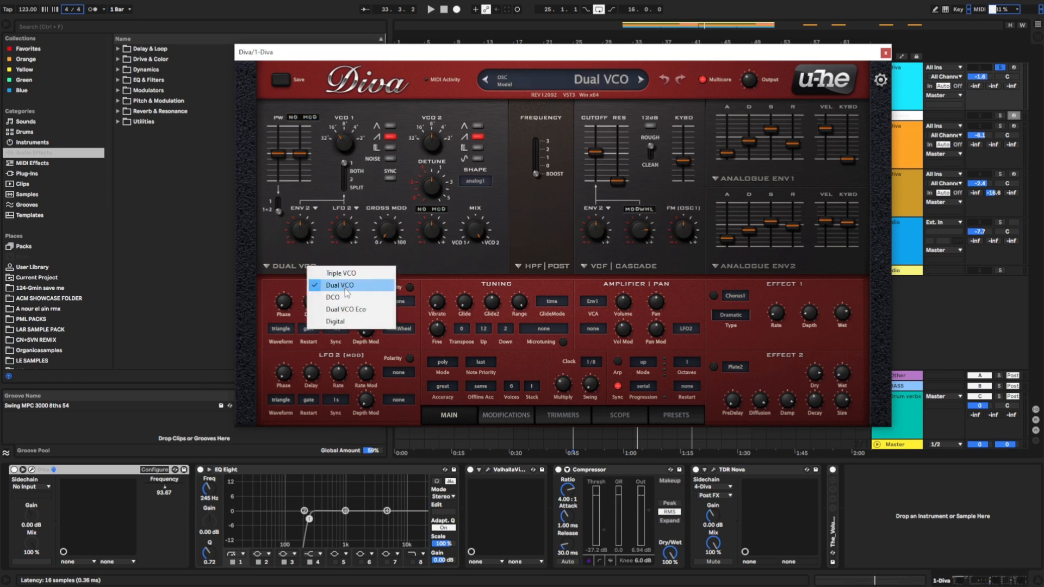
pyautogui.click(452, 264)
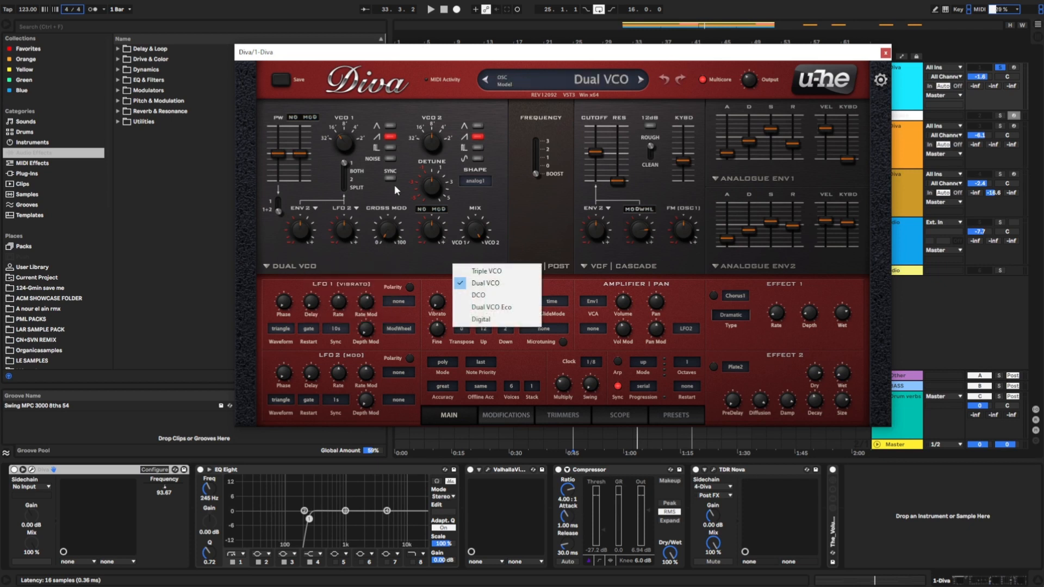
pyautogui.click(348, 128)
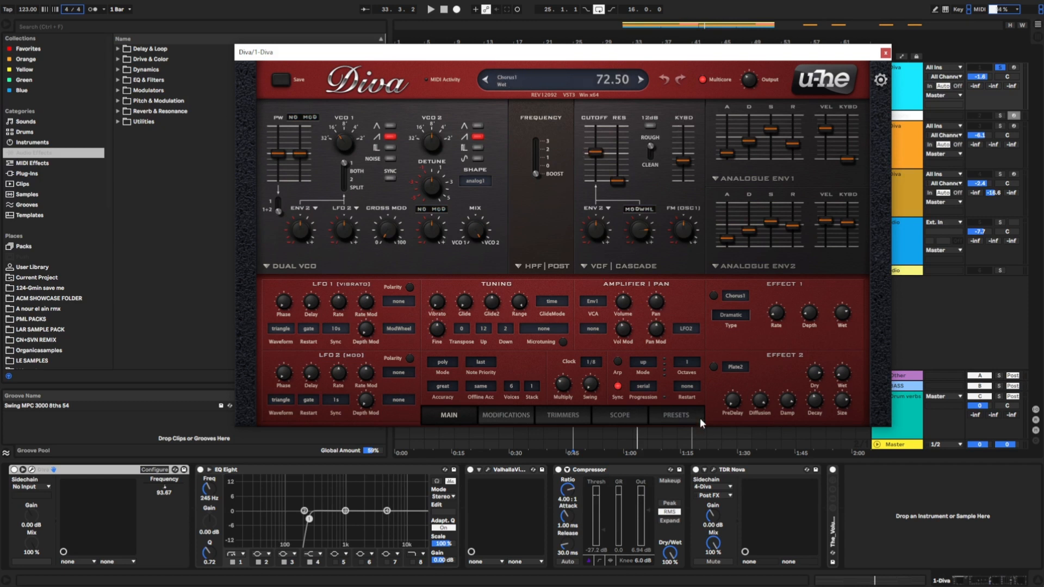
pyautogui.click(885, 53)
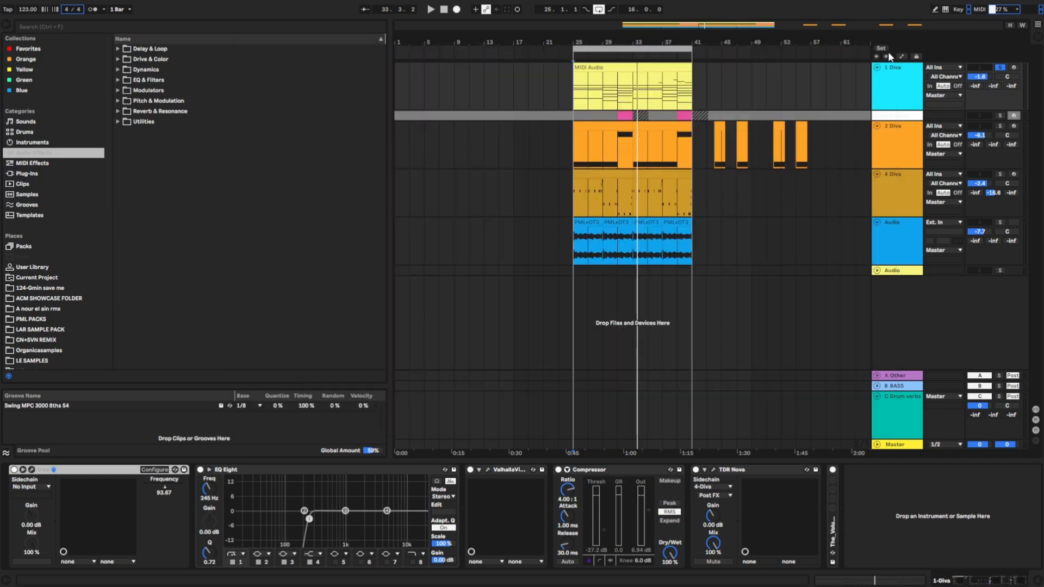
# Step: Open the MIDI Audio clip on the 1 Diva track and examine its chord notes, selecting the first G2 note
pyautogui.doubleClick(588, 67)
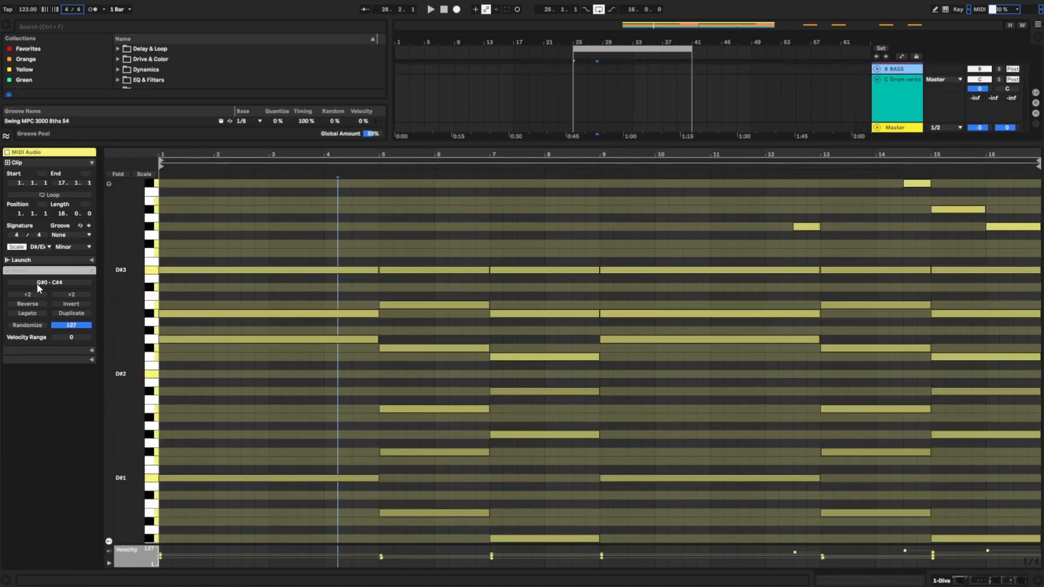
pyautogui.scroll(-2, 232, 331)
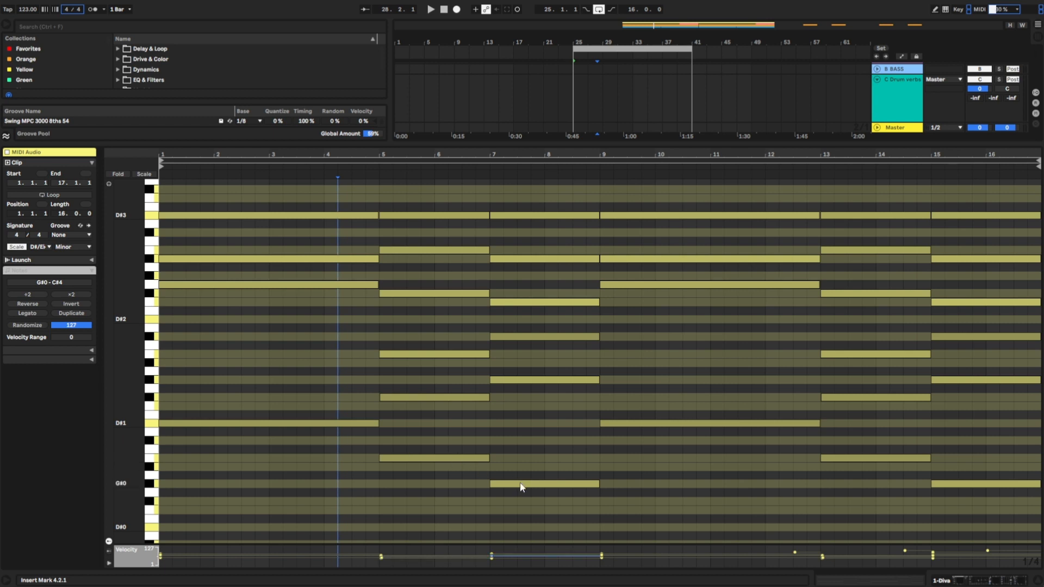
pyautogui.click(315, 285)
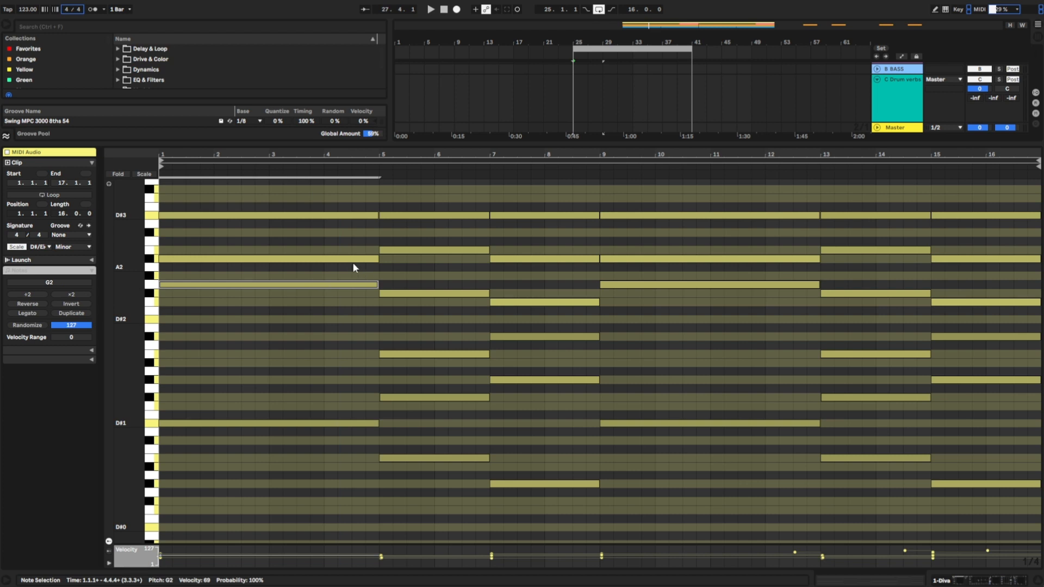
# Step: Audition the soloed chords from bar 25, reopen the MIDI Audio clip to review its G2 note, and return to the full arrangement
pyautogui.click(569, 65)
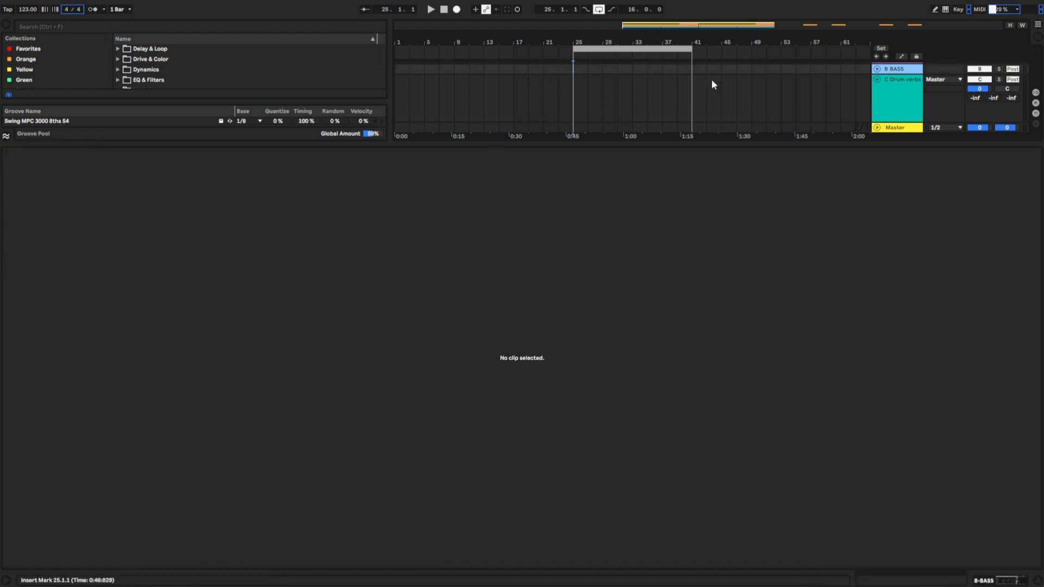
pyautogui.press('space')
pyautogui.doubleClick(901, 68)
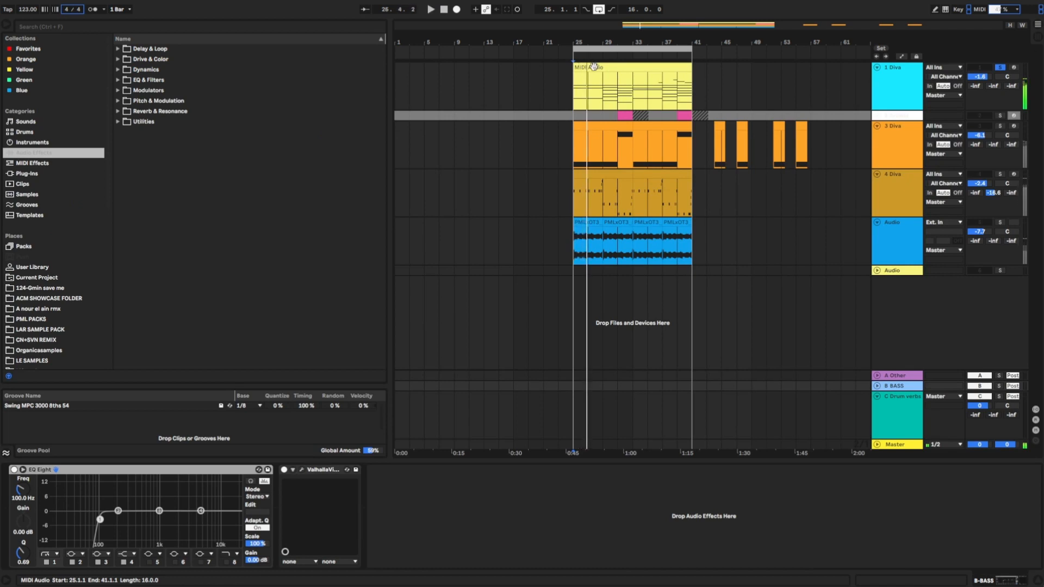
pyautogui.doubleClick(593, 67)
pyautogui.moveTo(270, 268); pyautogui.dragTo(279, 302)
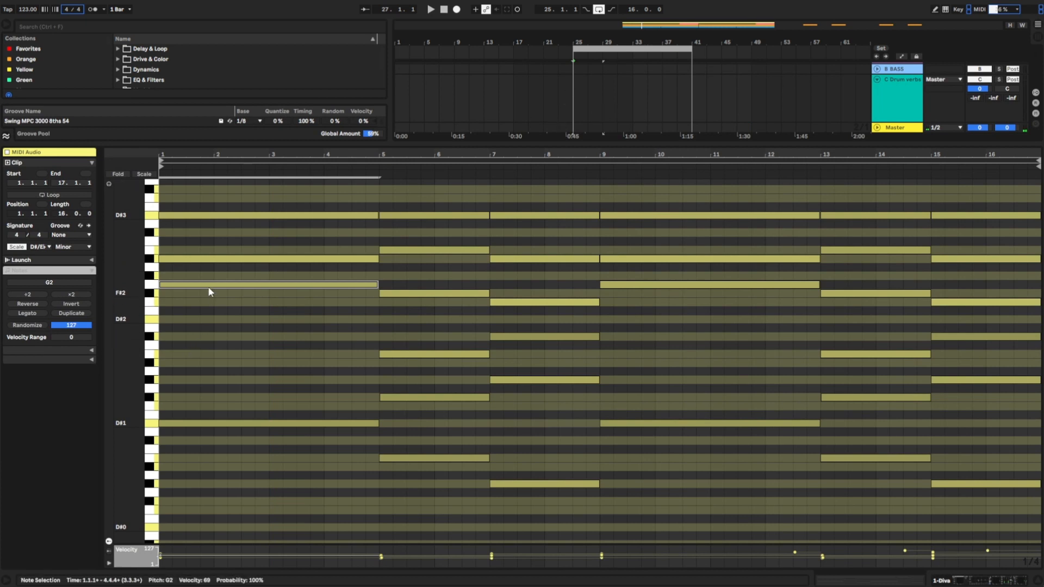
pyautogui.doubleClick(914, 70)
# Step: Play the soloed 1 Diva track from bar 25, stop playback, and turn off its solo
pyautogui.click(578, 91)
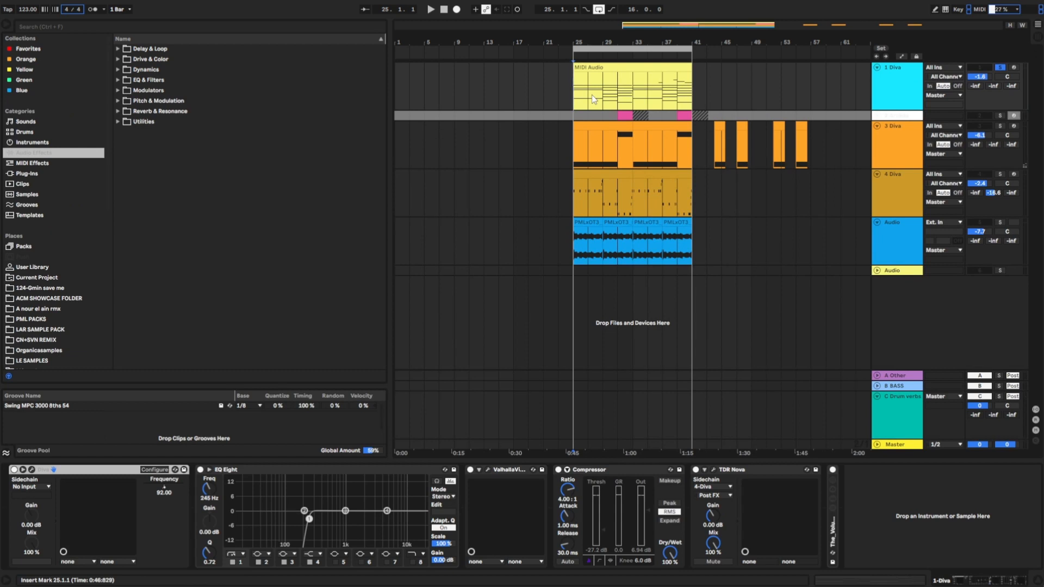
pyautogui.press('space')
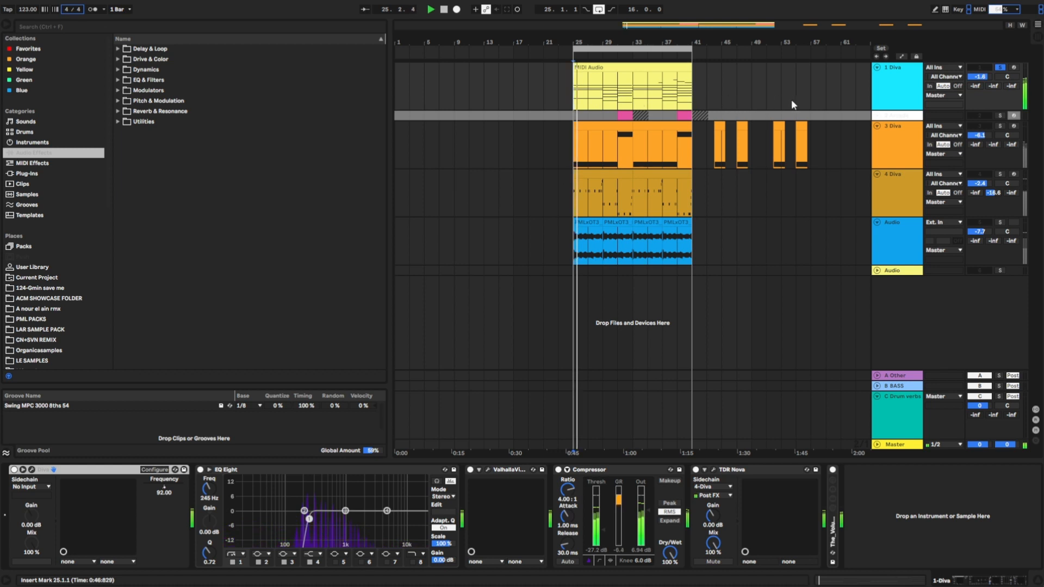
pyautogui.press('space')
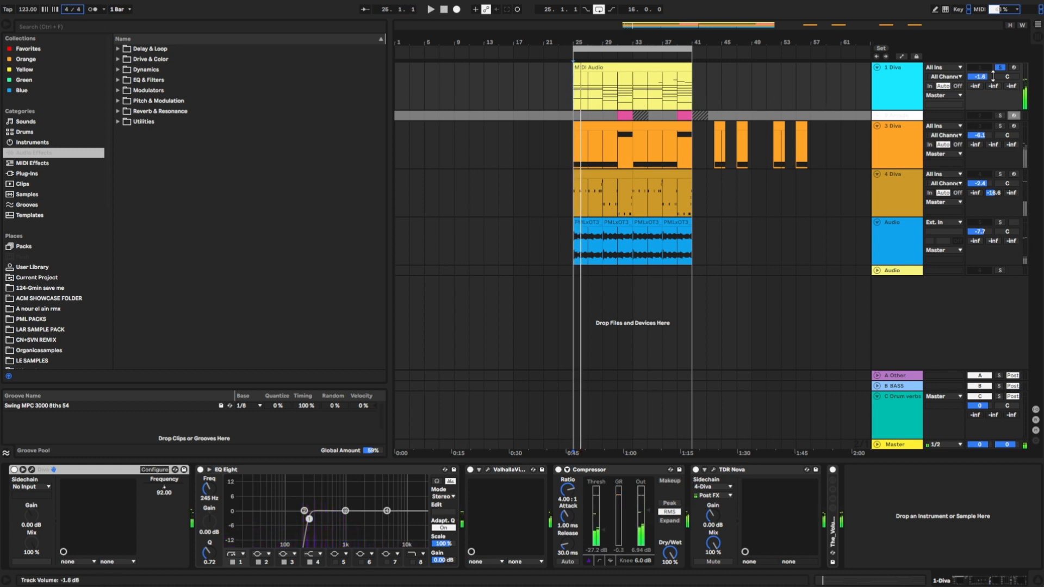
pyautogui.click(999, 67)
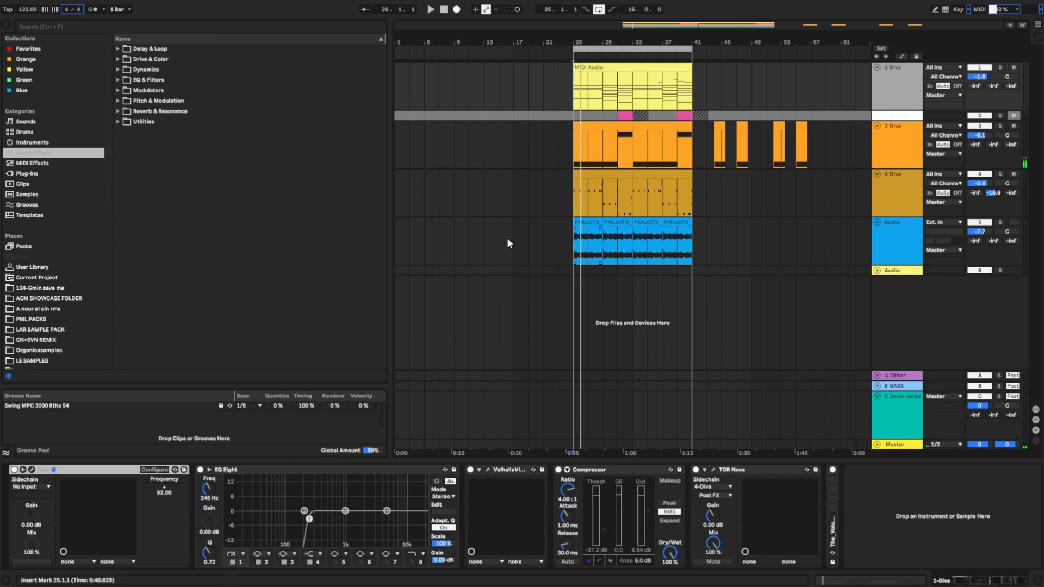
# Step: Inspect the ValhallaVintageVerb and TDR Nova settings on the 1 Diva track and select the collapsed device at the chain's end
pyautogui.click(487, 469)
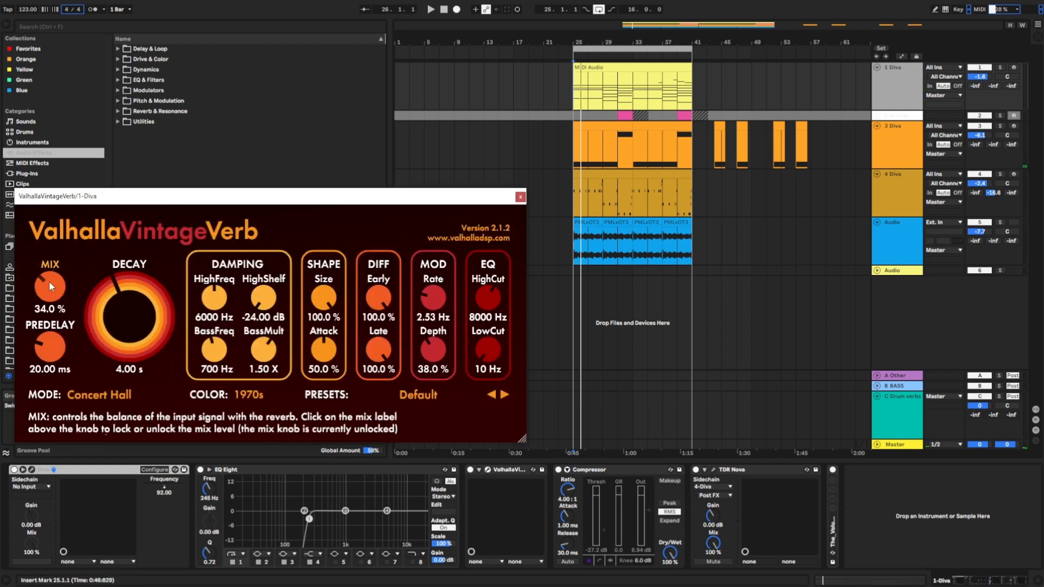
pyautogui.click(519, 197)
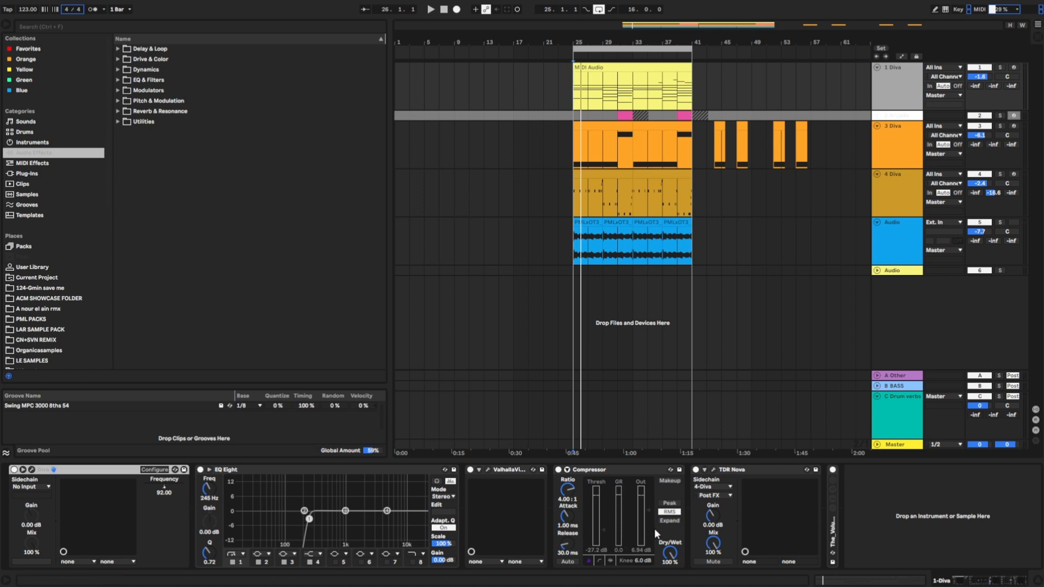
pyautogui.click(714, 469)
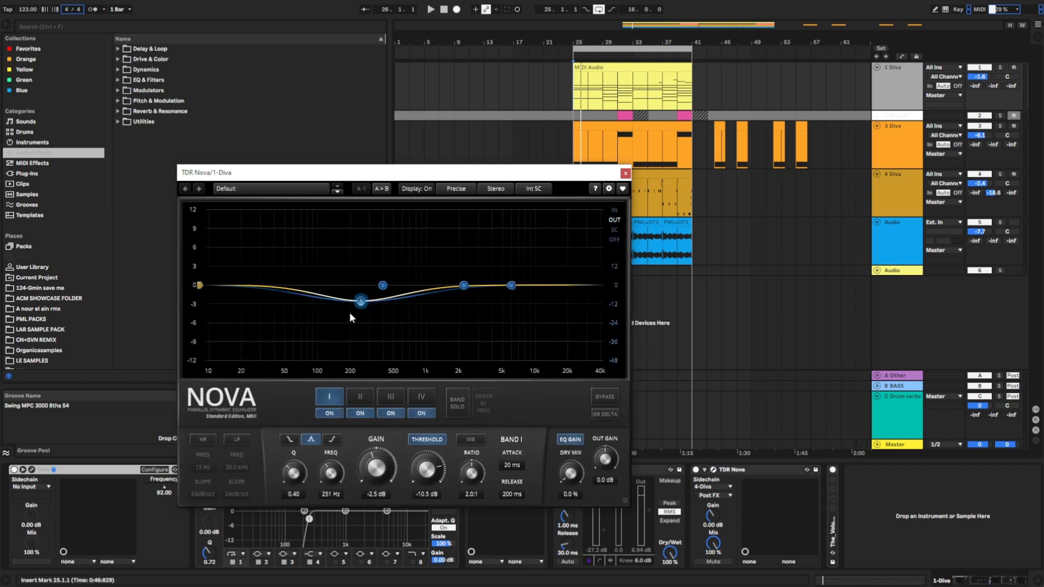
pyautogui.click(625, 173)
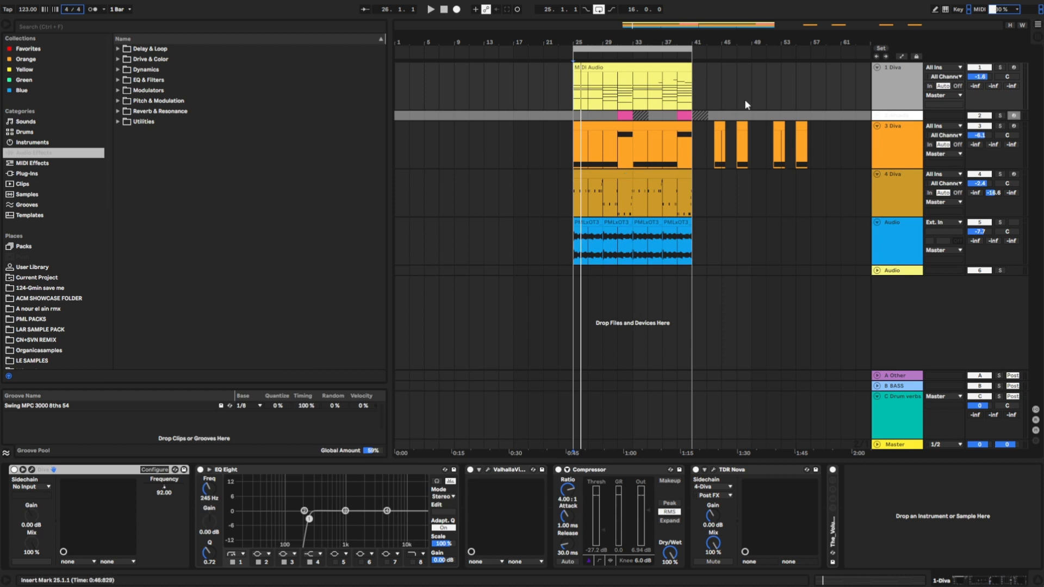
pyautogui.click(835, 533)
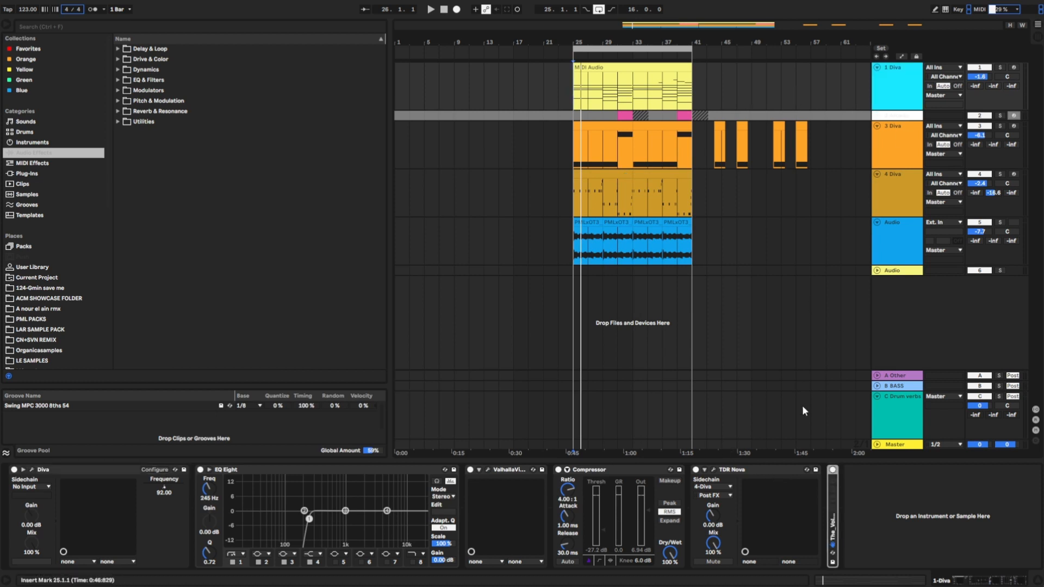
# Step: Solo the 2 Arcade track, audition its part within the loop, and stop playback
pyautogui.click(908, 116)
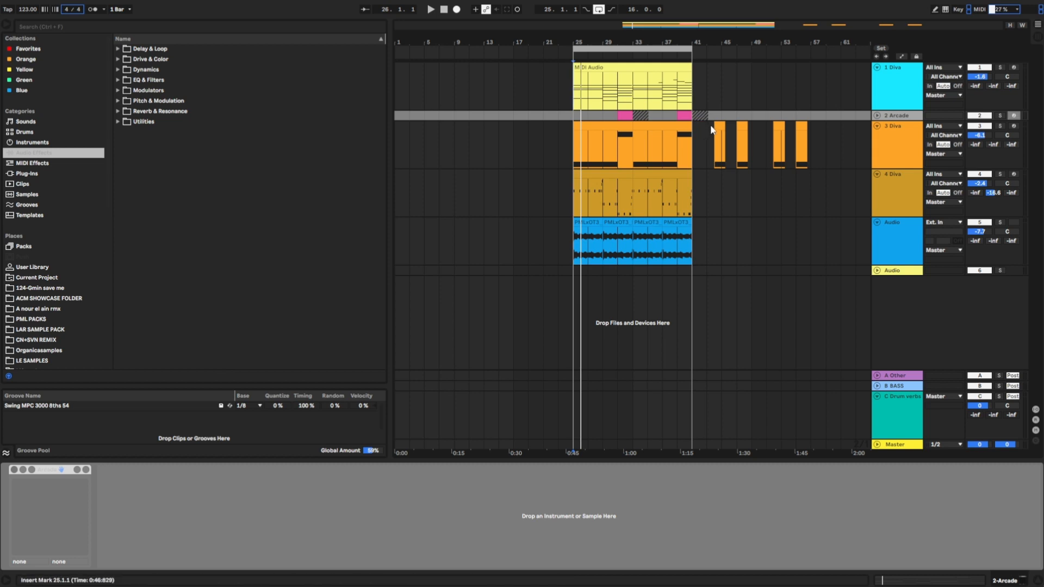
pyautogui.click(737, 116)
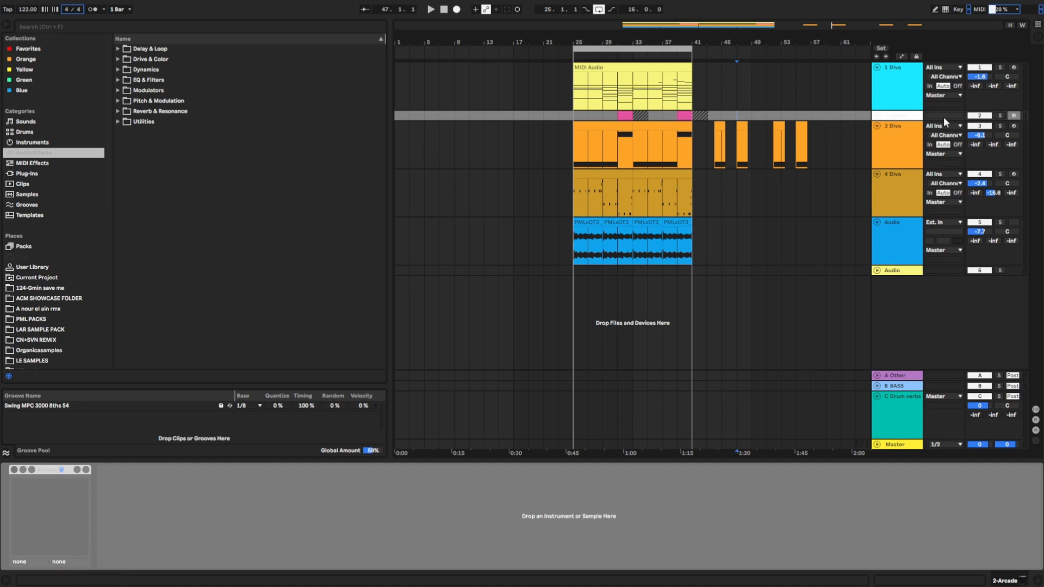
pyautogui.click(1000, 115)
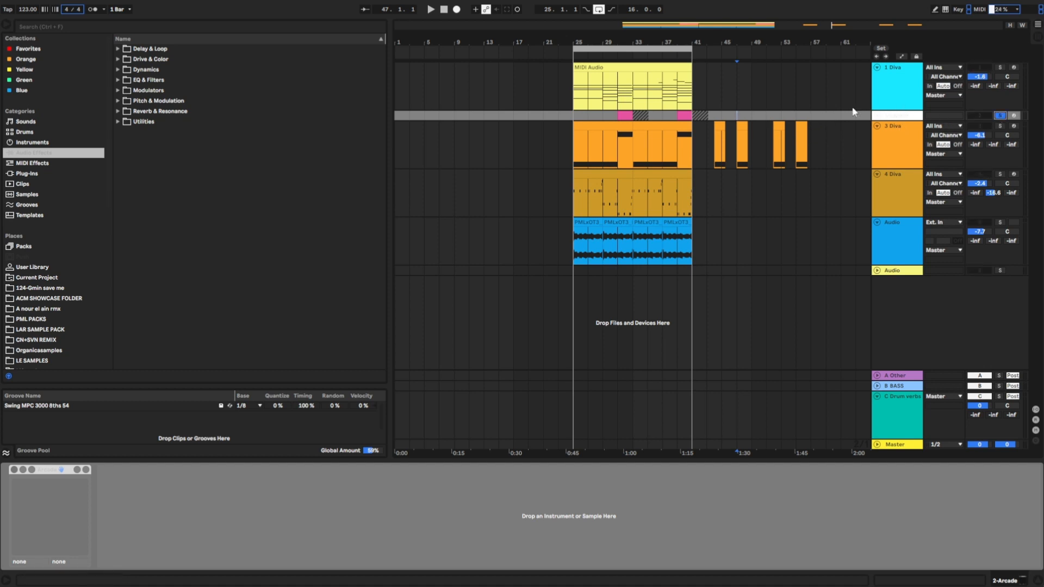
pyautogui.click(617, 57)
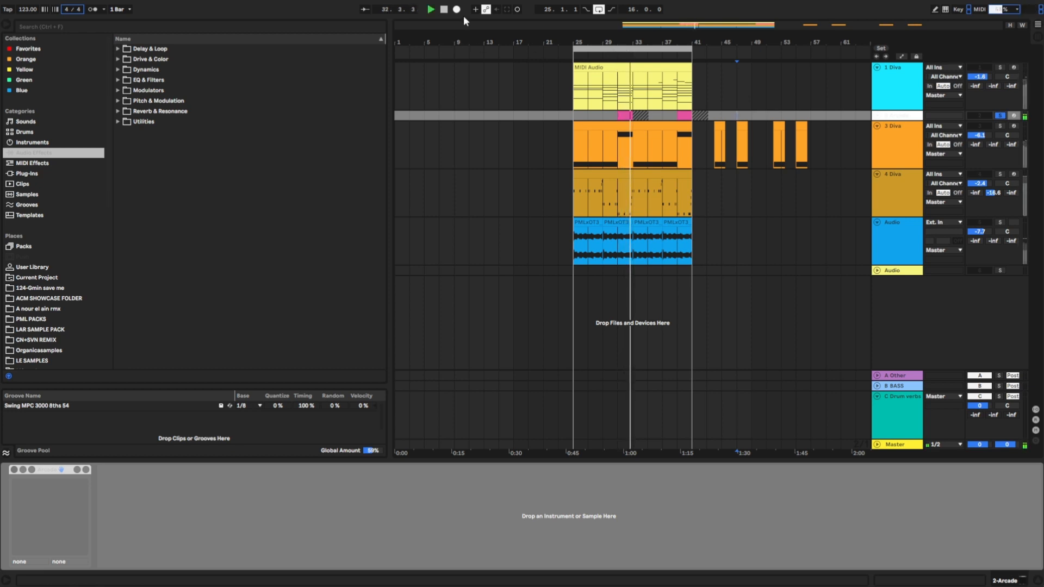
pyautogui.press('space')
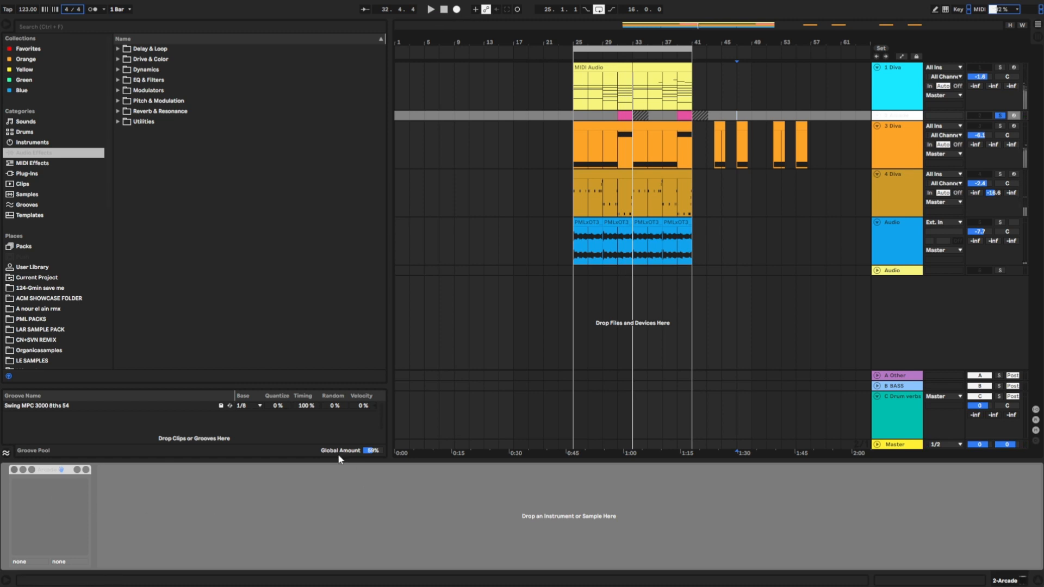
# Step: Solo the 3 Diva track, play it from bar 25, and stop playback
pyautogui.click(878, 104)
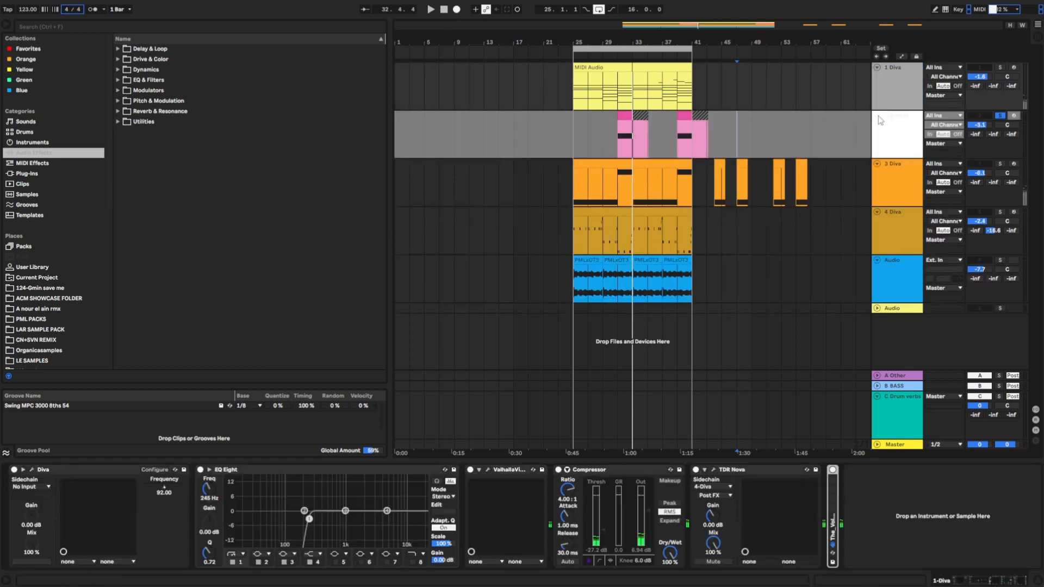
pyautogui.click(898, 151)
pyautogui.click(1000, 125)
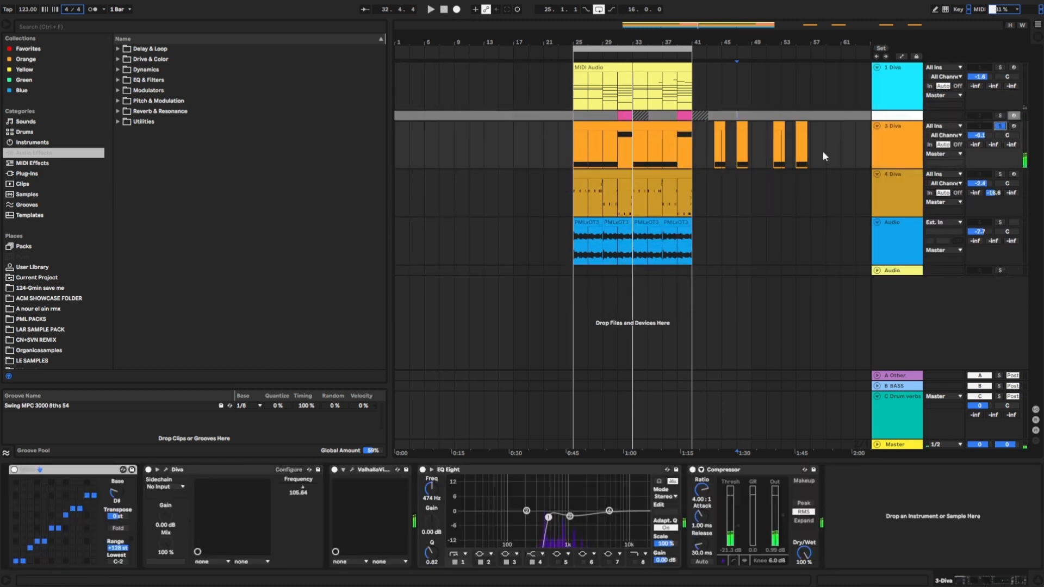
pyautogui.click(571, 143)
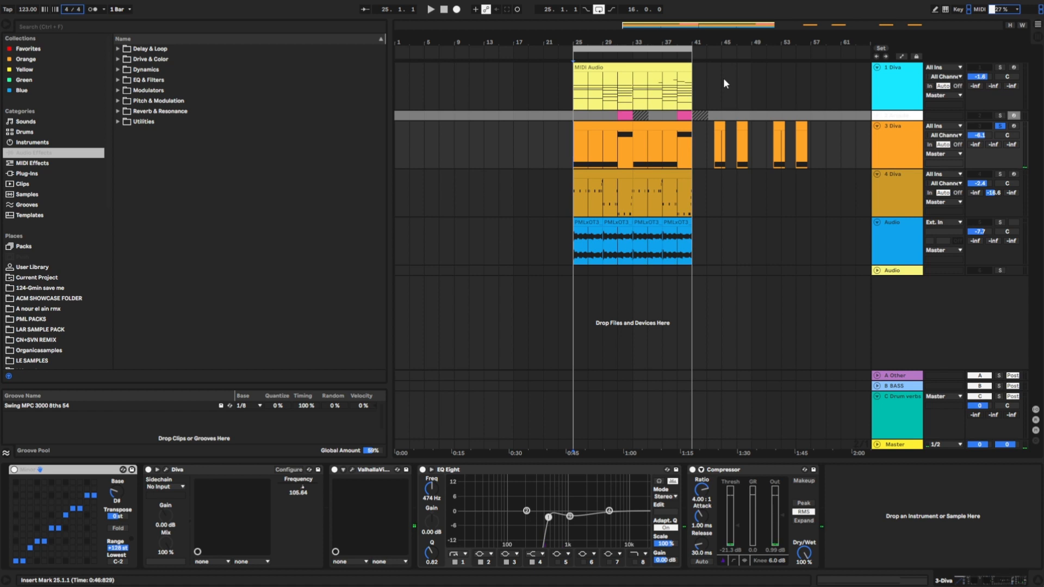
pyautogui.click(431, 9)
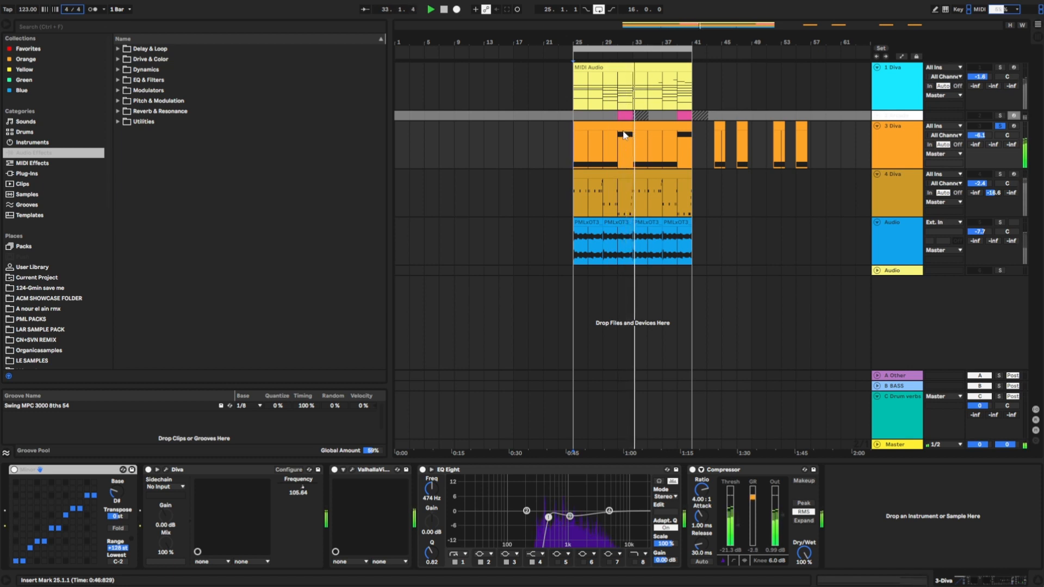
pyautogui.press('space')
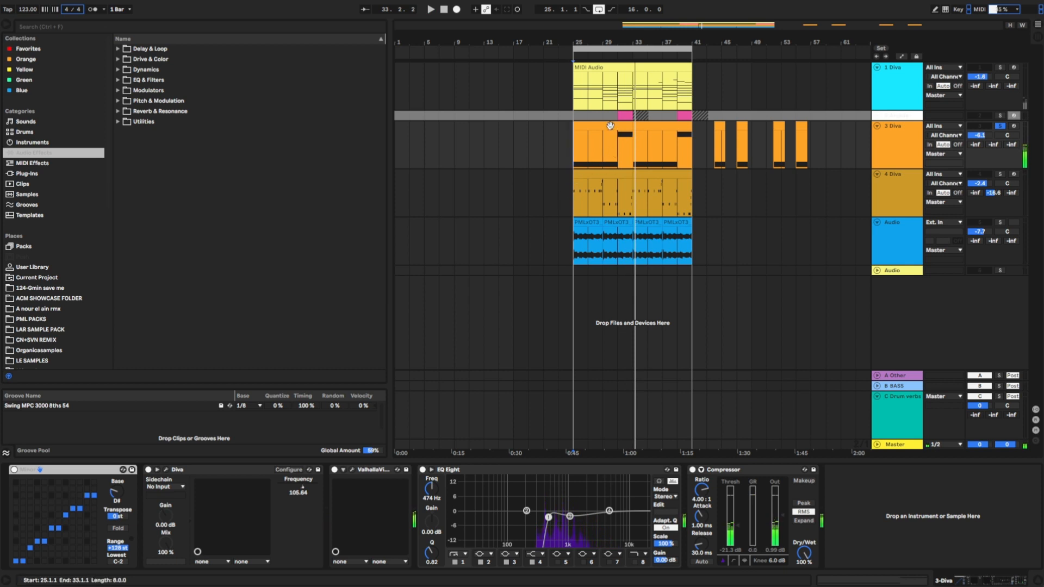
# Step: Open the 3 Diva clip for a short audition and display its MIDI Ctrl Pitch Bend envelope
pyautogui.doubleClick(611, 159)
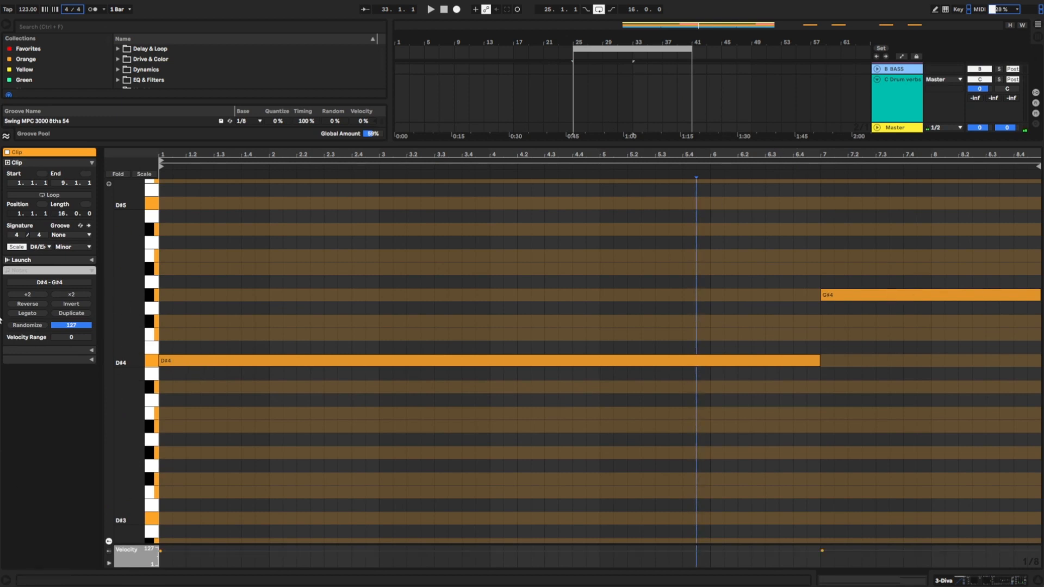
pyautogui.click(593, 55)
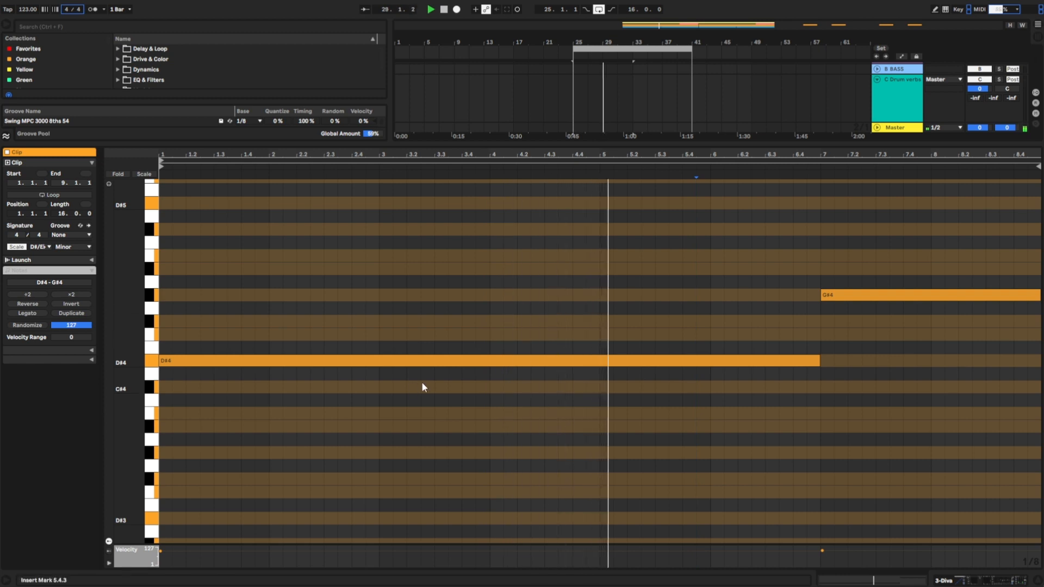
pyautogui.click(82, 350)
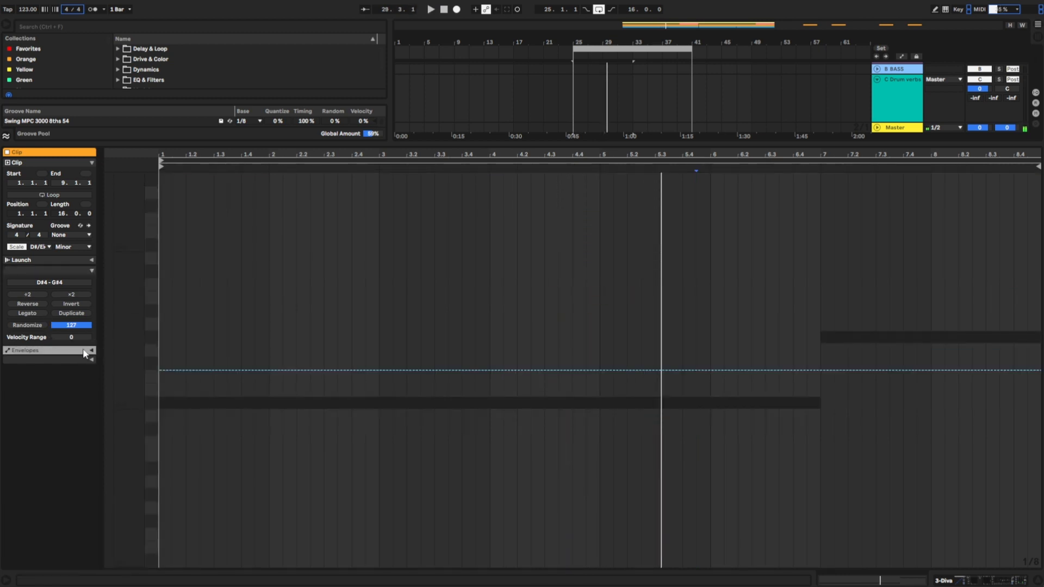
pyautogui.click(91, 350)
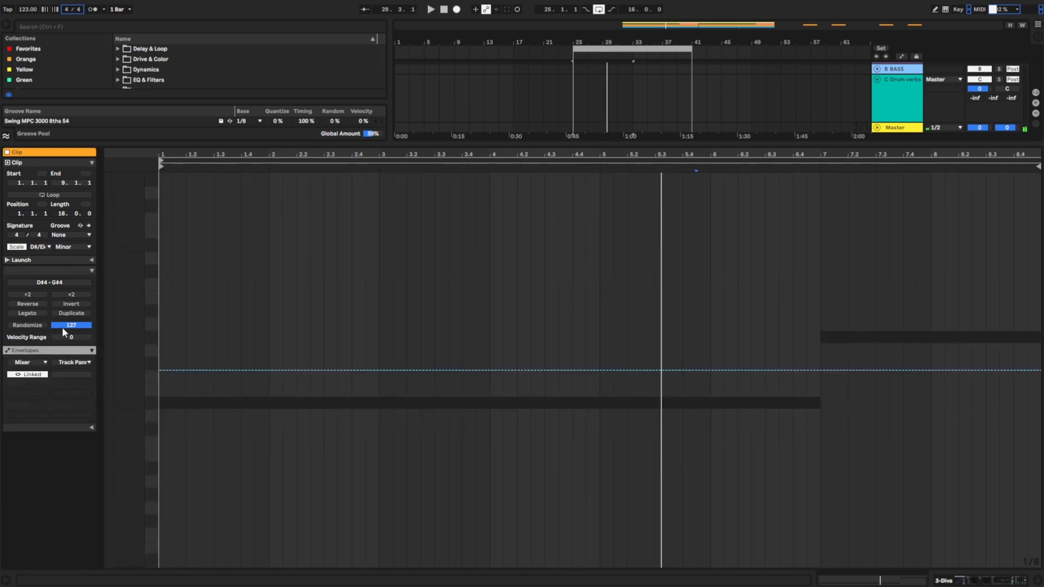
pyautogui.click(37, 363)
pyautogui.click(21, 376)
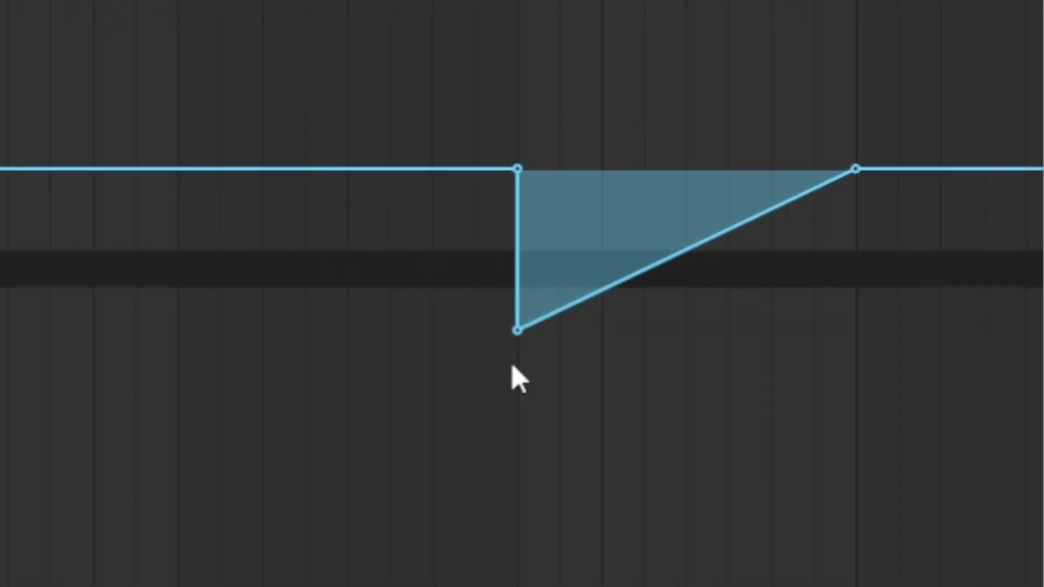
pyautogui.moveTo(491, 427)
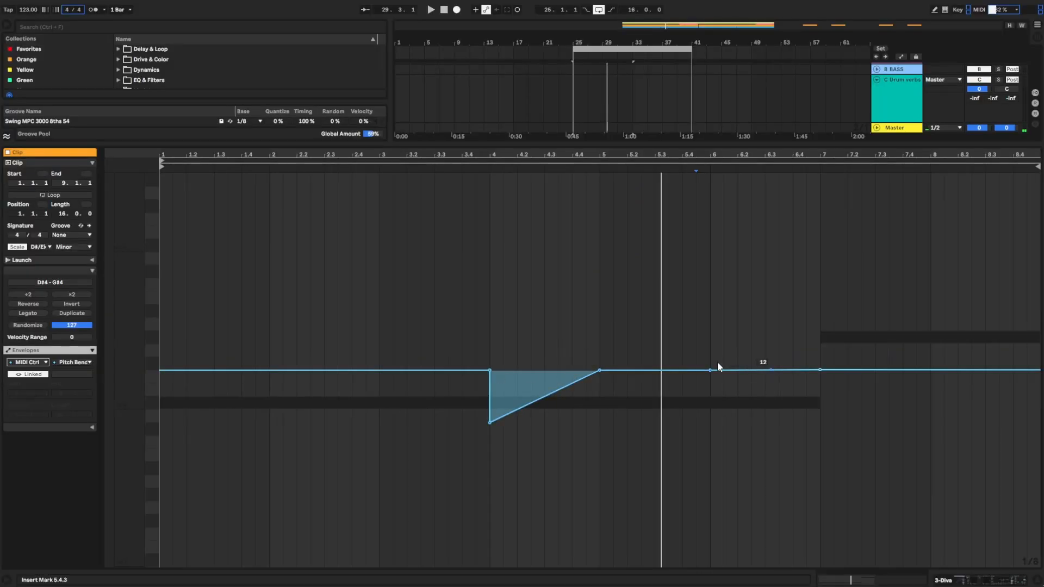
# Step: Try moving the upper breakpoint of the pitch-bend drop from bar 4 back to 3.4
pyautogui.click(405, 282)
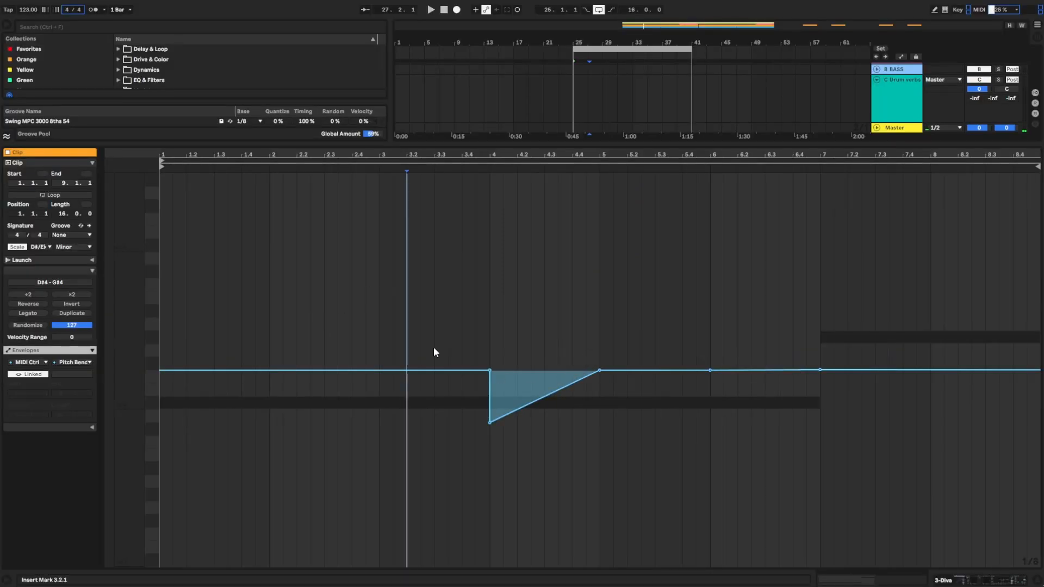
pyautogui.click(459, 370)
pyautogui.click(489, 370)
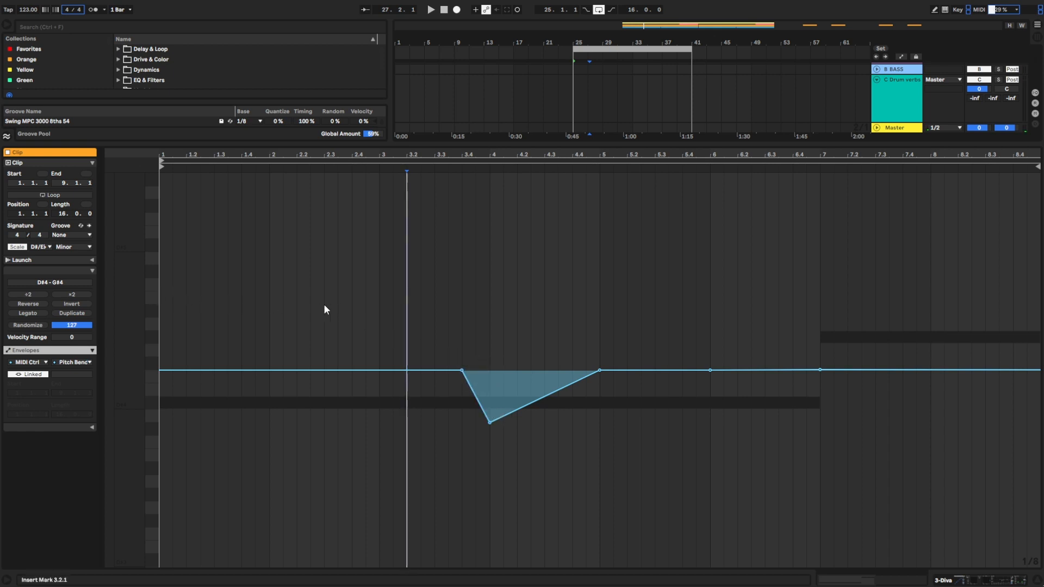
# Step: Audition the sloped pitch bend from 3.1.1 and move its upper breakpoint to the start of bar 4
pyautogui.click(371, 313)
pyautogui.click(376, 314)
pyautogui.press('space')
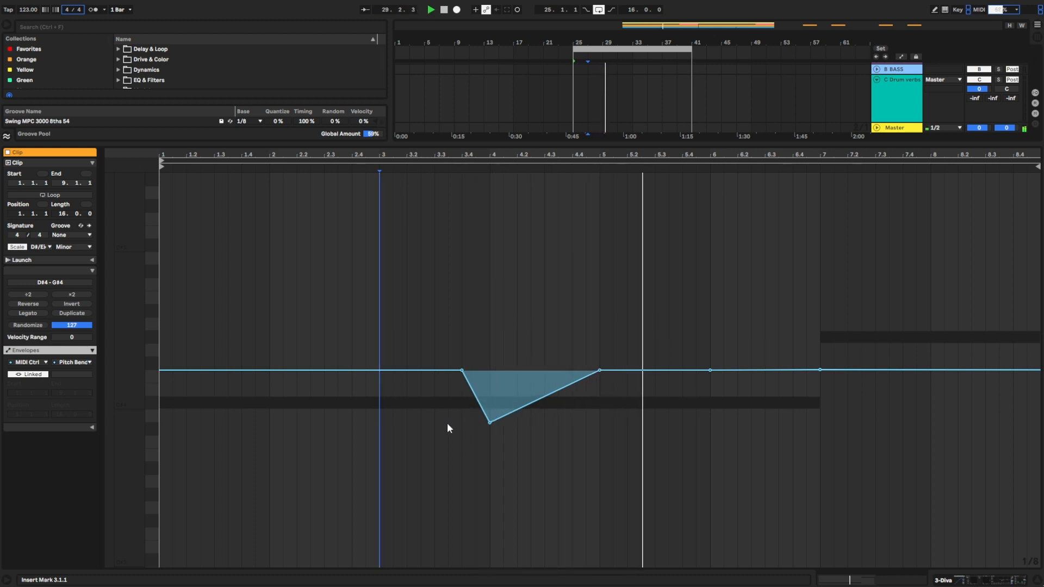
pyautogui.press('space')
pyautogui.moveTo(462, 370); pyautogui.dragTo(489, 370)
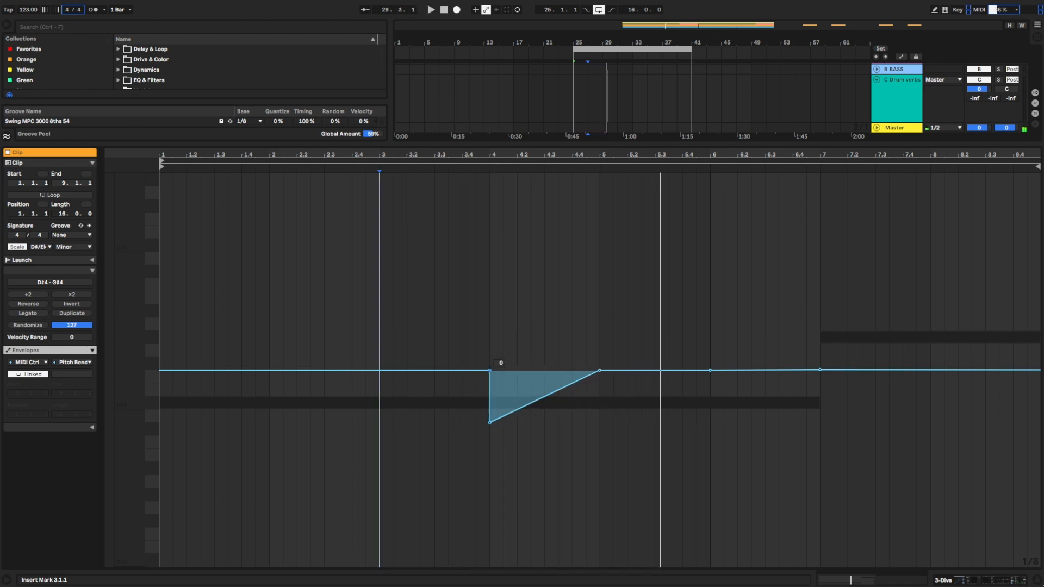
# Step: Return to the arrangement, solo 1 Diva together with 3 Diva, and audition both parts within the loop
pyautogui.click(901, 67)
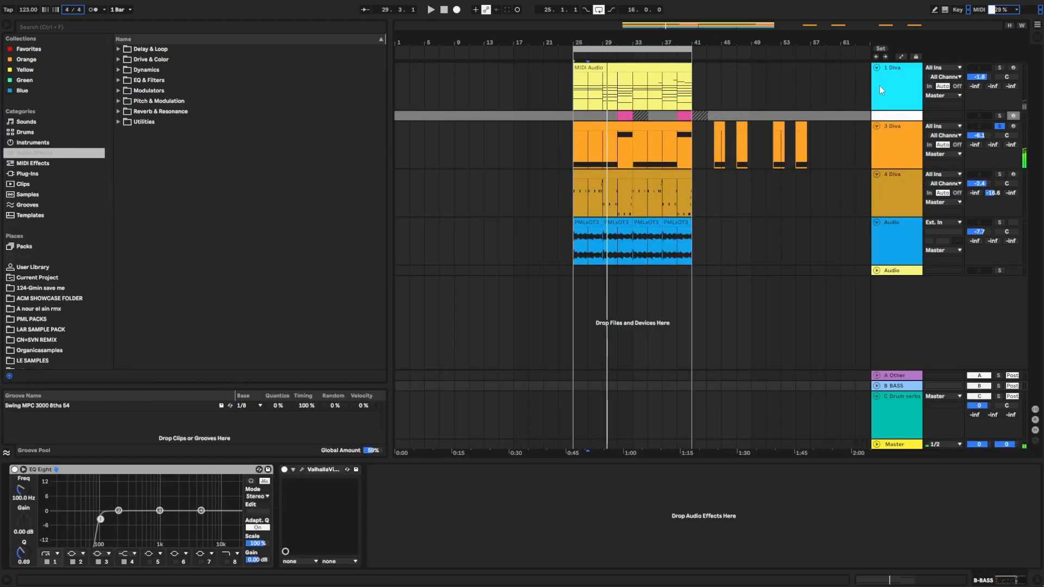
pyautogui.click(684, 136)
pyautogui.click(688, 136)
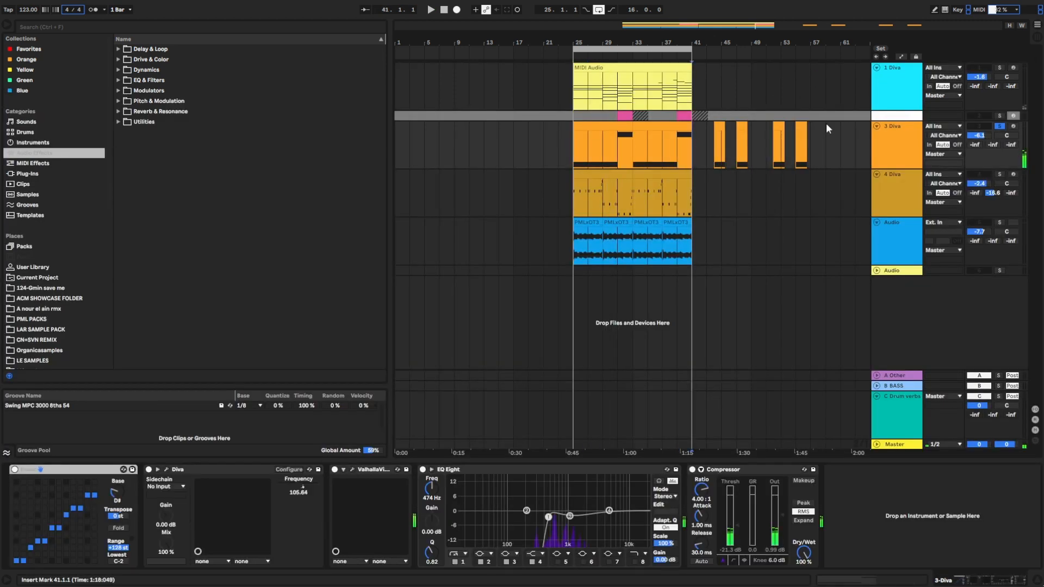
pyautogui.click(999, 127)
pyautogui.keyDown('ctrl'); pyautogui.click(999, 68); pyautogui.keyUp('ctrl')
pyautogui.click(596, 93)
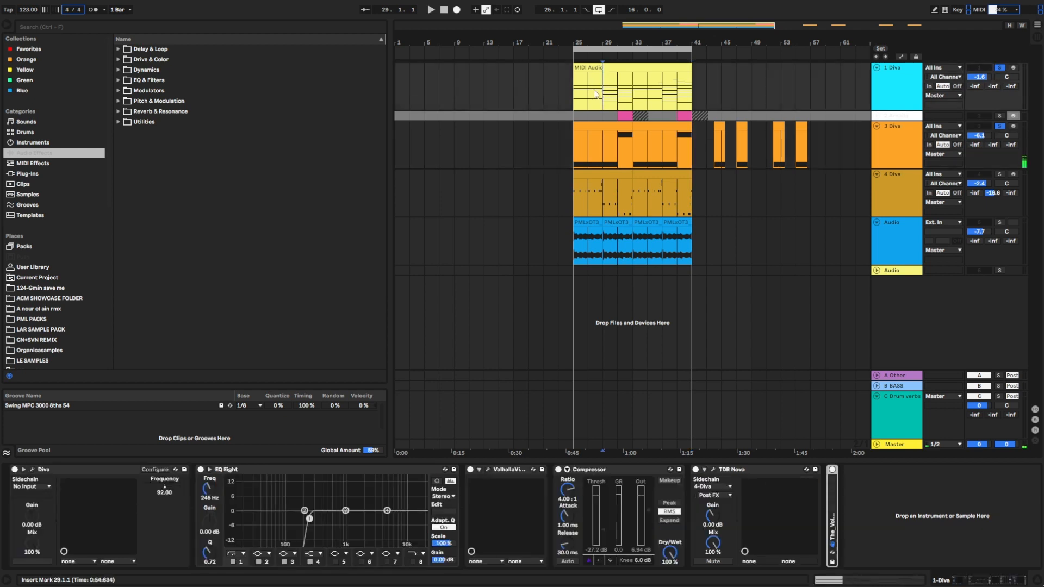
pyautogui.click(583, 56)
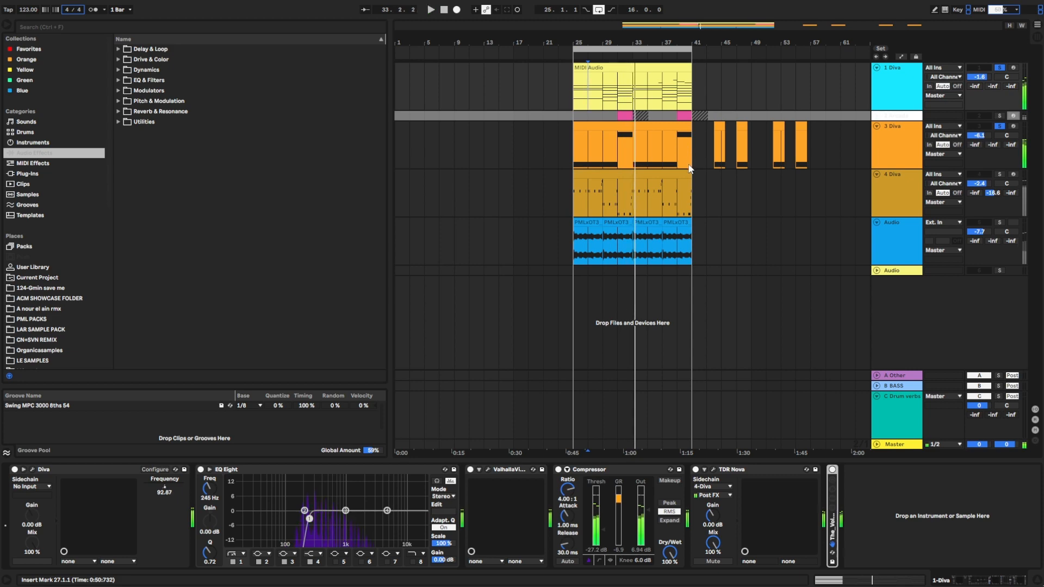
pyautogui.press('space')
# Step: Open the Diva synth on the 3 Diva track, turn on Multicore, and close the synth window
pyautogui.click(886, 139)
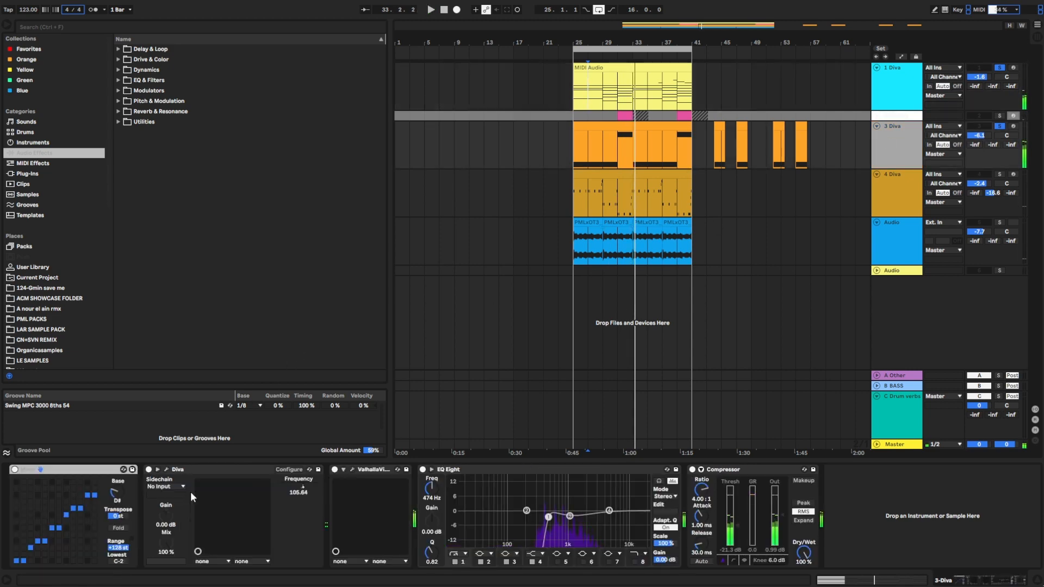
pyautogui.click(166, 469)
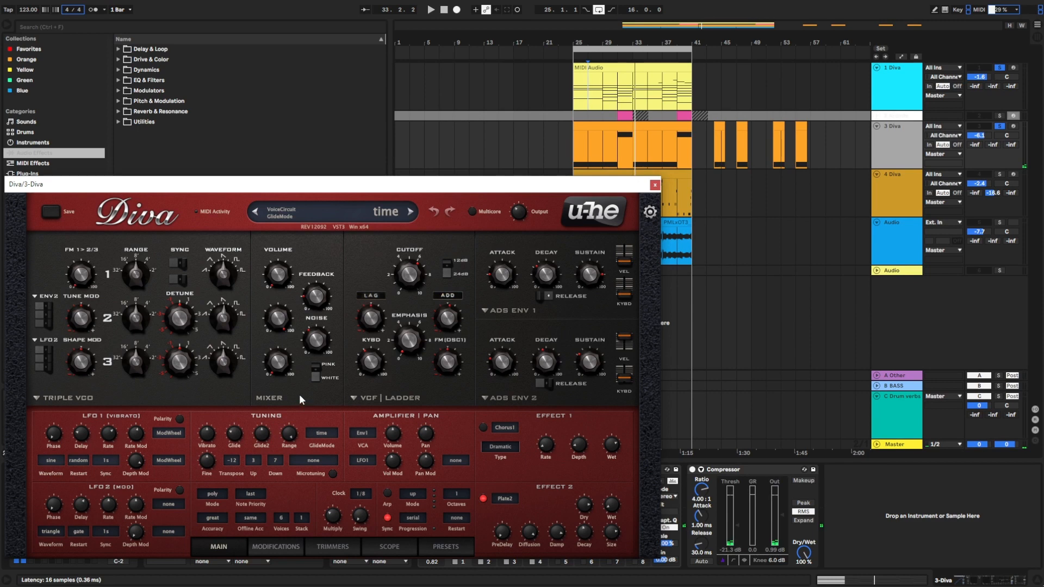
pyautogui.moveTo(235, 184); pyautogui.dragTo(322, 136)
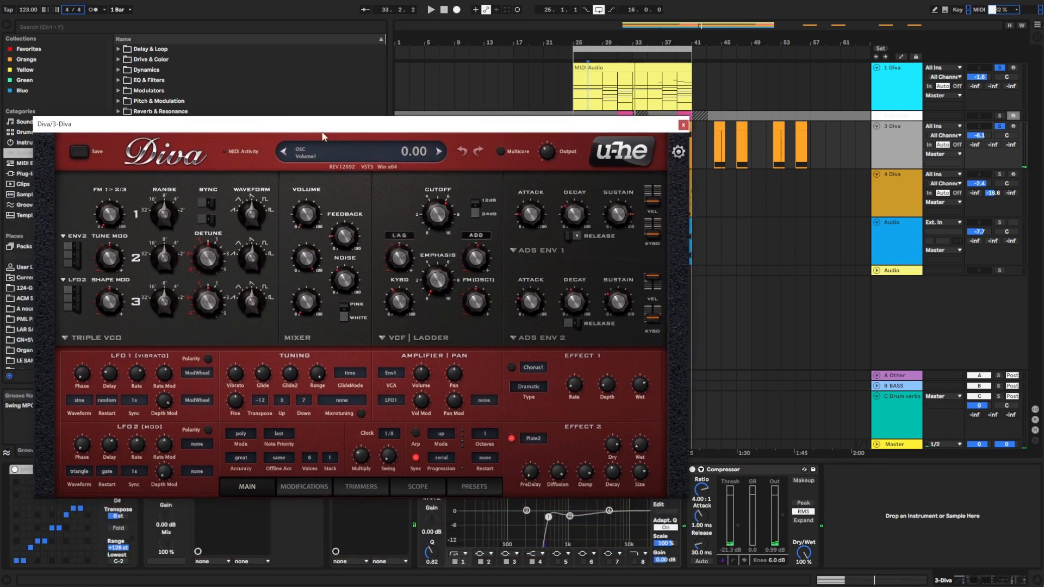
pyautogui.click(498, 152)
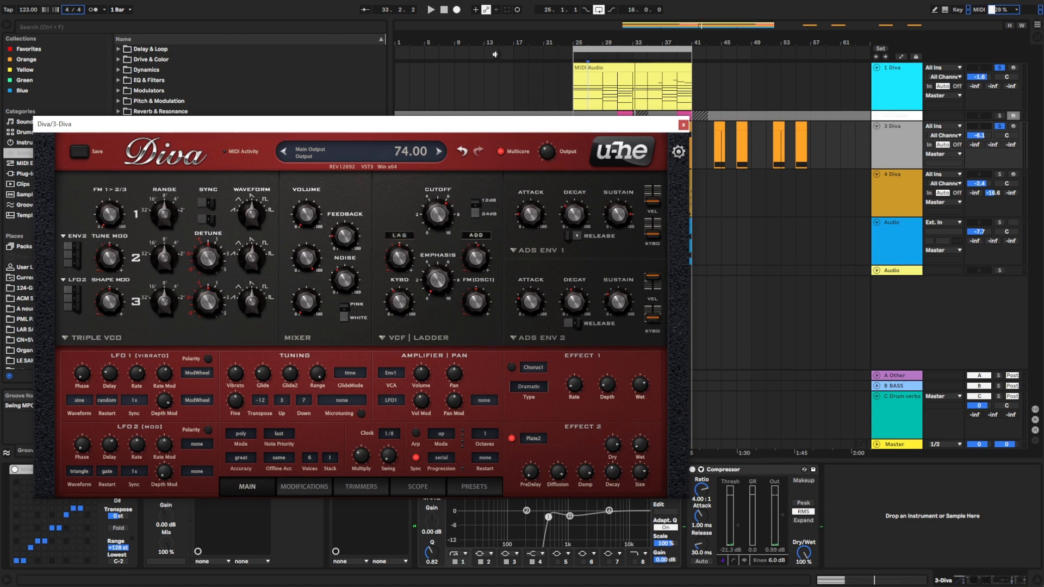
pyautogui.click(683, 125)
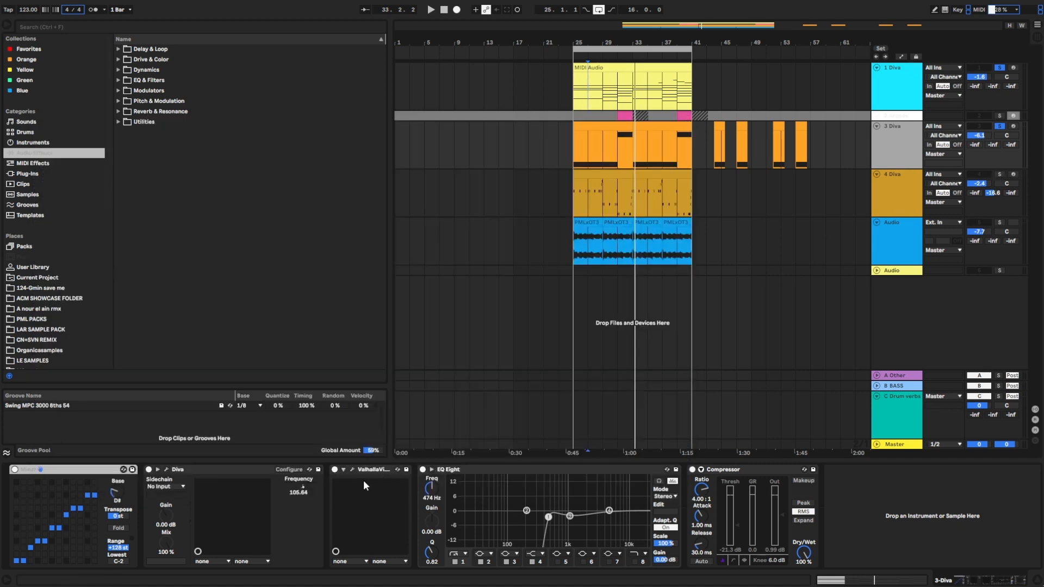
# Step: Inspect the ValhallaVintageVerb, the EQ Eight dip near 1 kHz, and the Compressor on the 3 Diva track
pyautogui.click(351, 469)
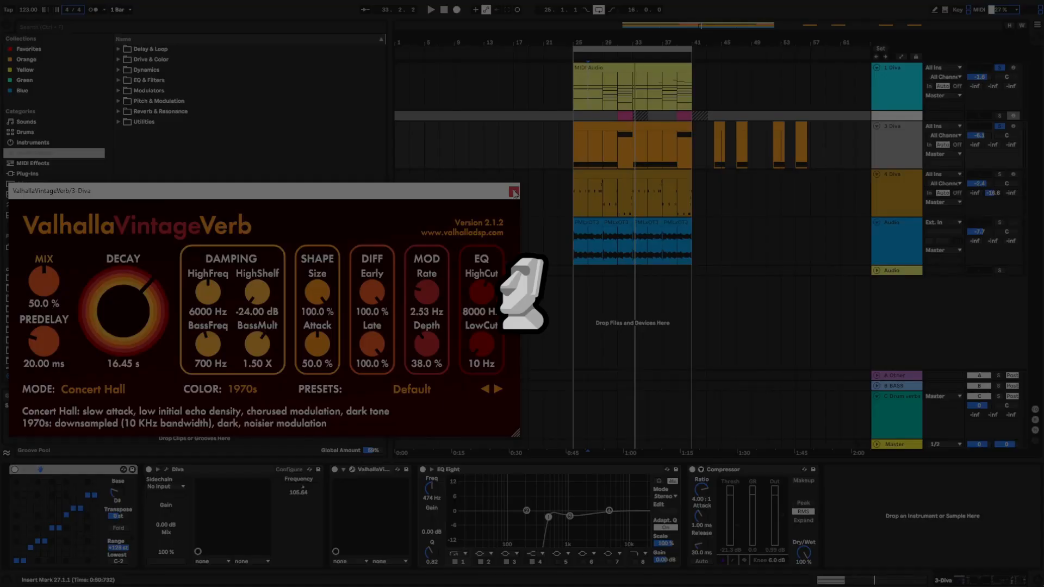
pyautogui.click(513, 190)
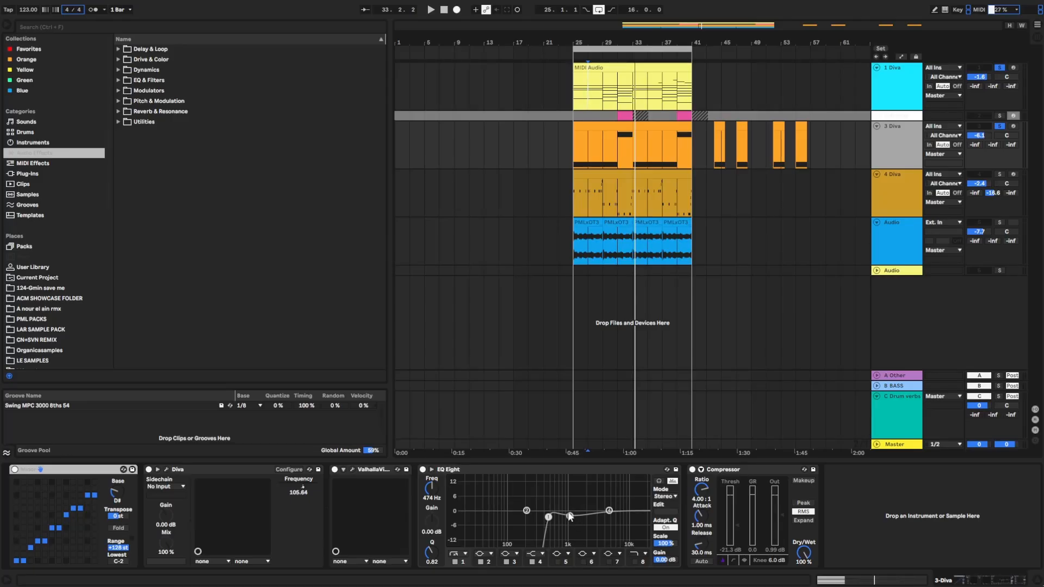
pyautogui.click(569, 517)
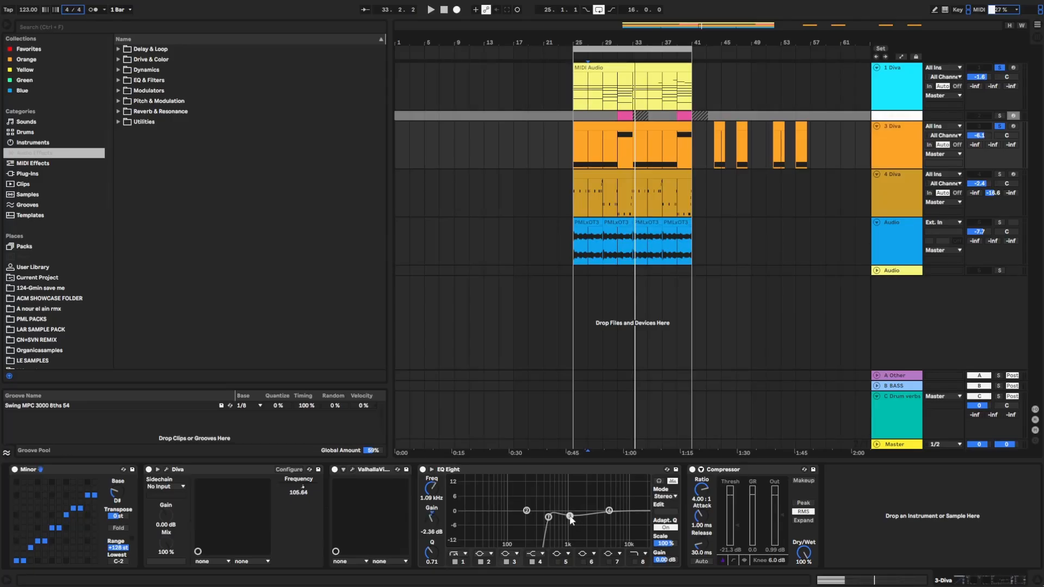
pyautogui.click(722, 469)
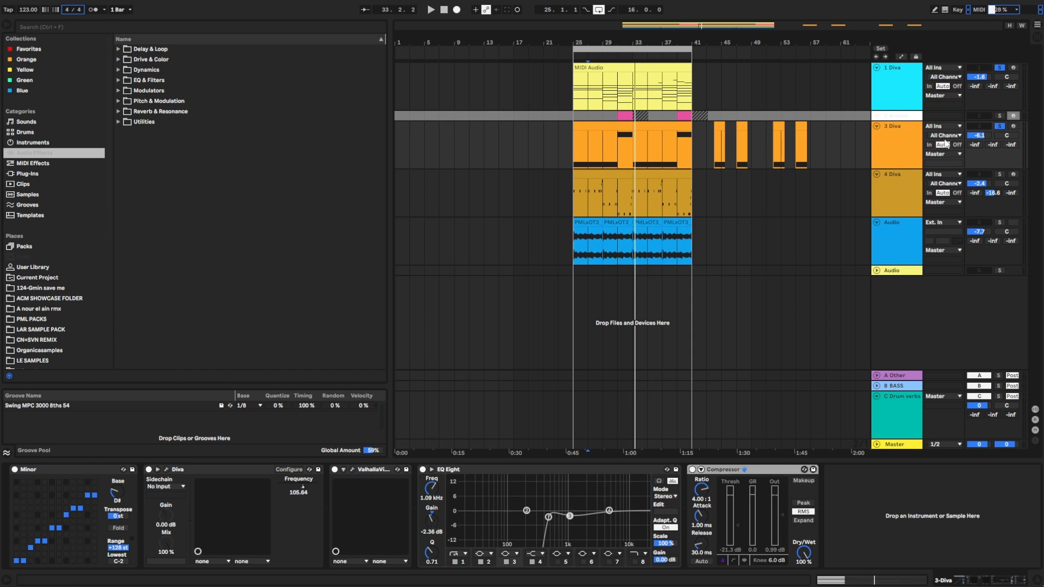
# Step: Solo the 4 Diva track, play its part from bar 25, and stop playback
pyautogui.click(1001, 173)
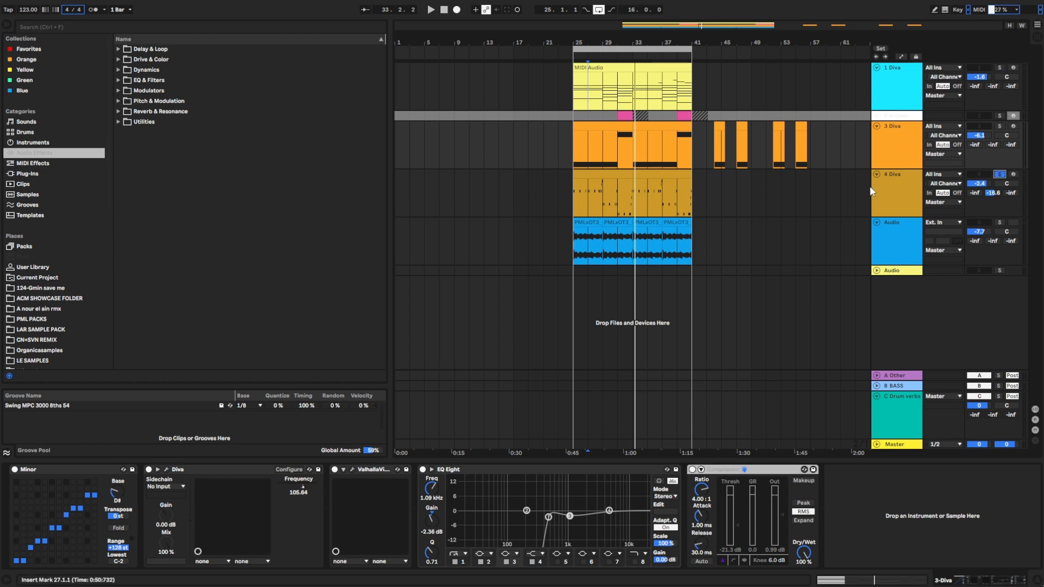
pyautogui.click(888, 186)
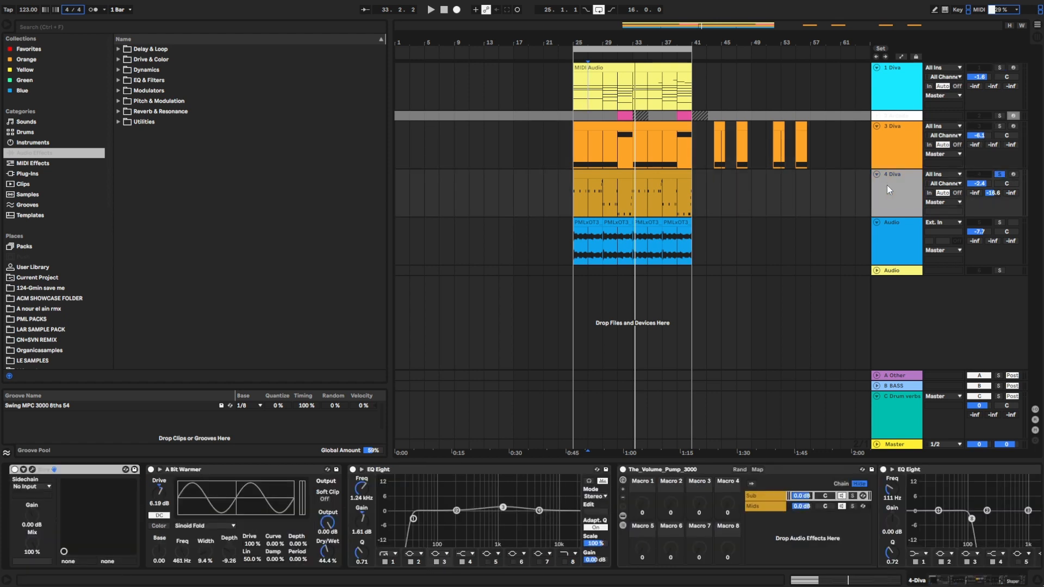
pyautogui.click(575, 190)
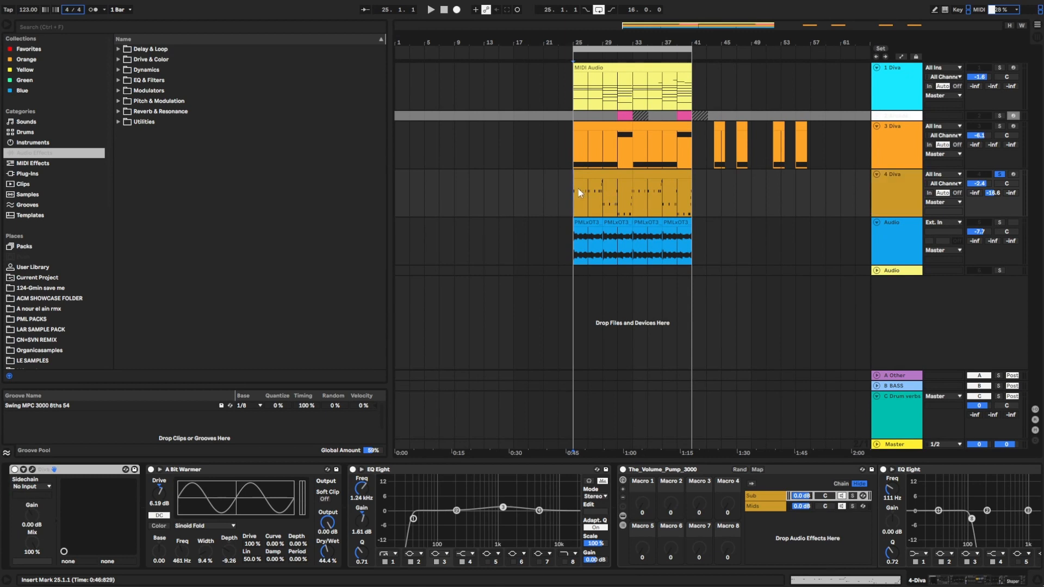
pyautogui.click(431, 10)
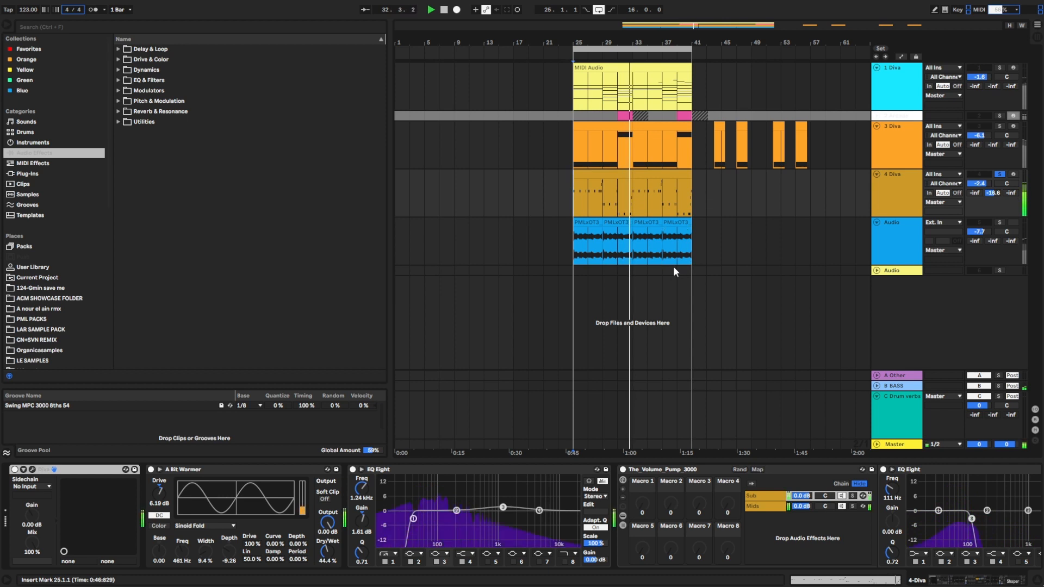
pyautogui.click(444, 13)
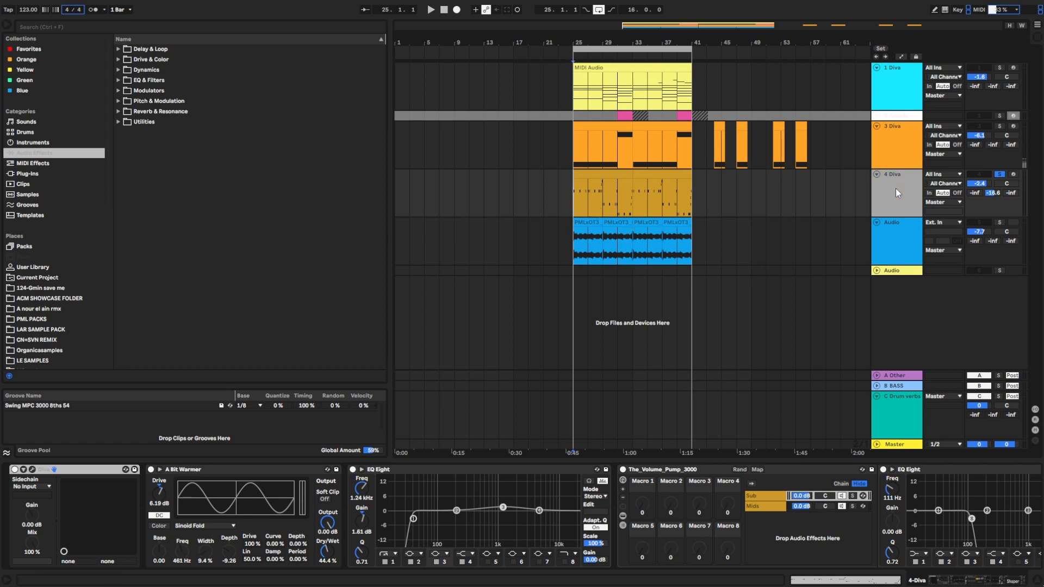
# Step: Open the 4 Diva clip and examine its opening D#2 notes around 1.1.1 and 1.2.1
pyautogui.doubleClick(596, 180)
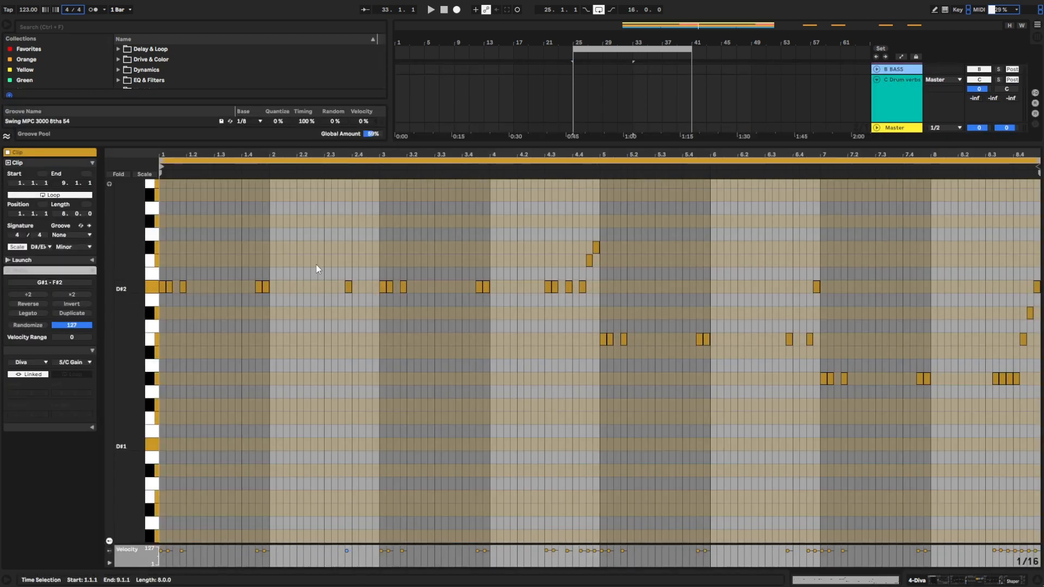
pyautogui.click(313, 268)
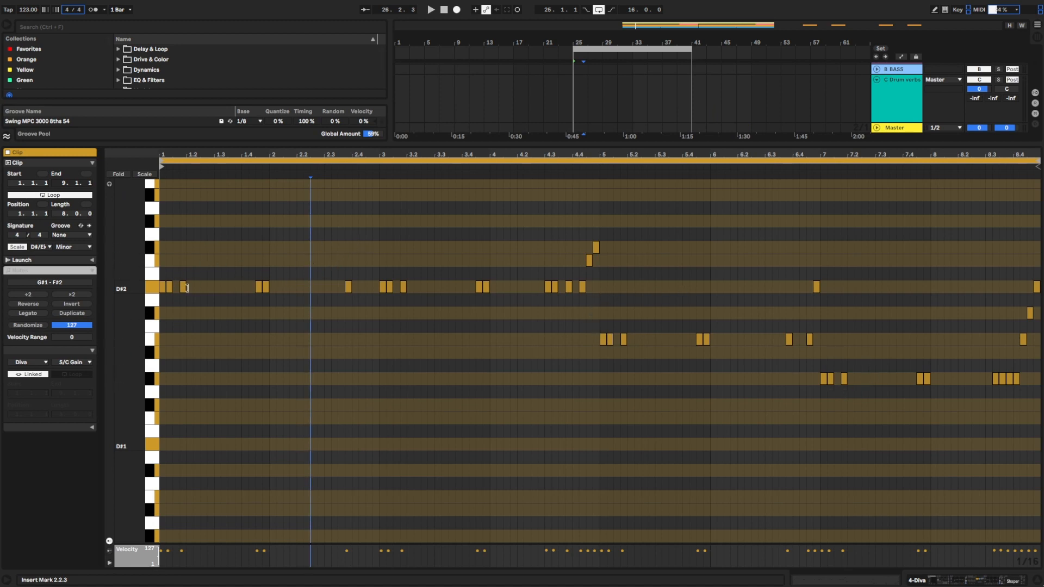
pyautogui.click(165, 262)
pyautogui.click(162, 253)
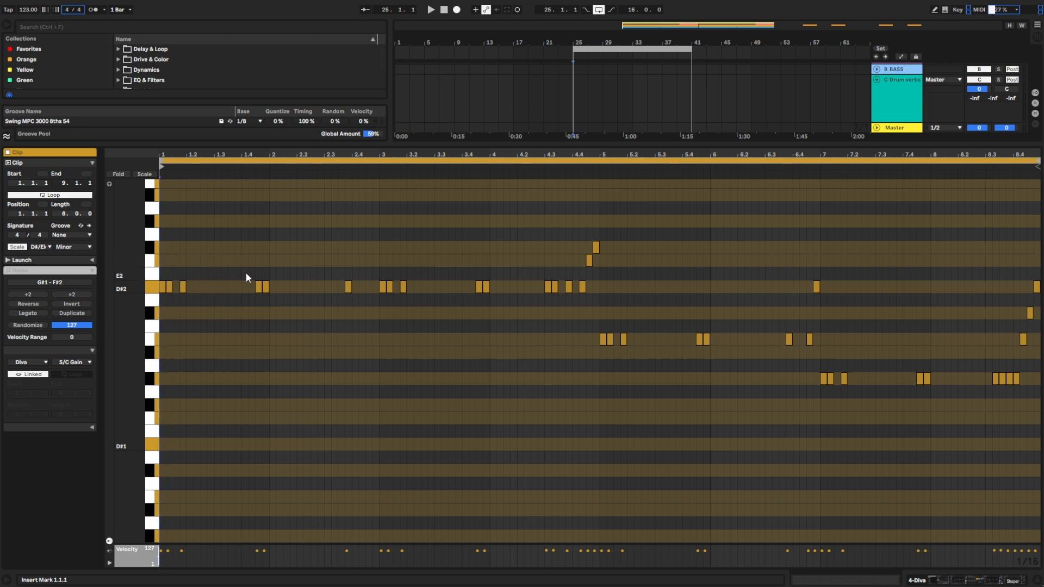
pyautogui.click(222, 246)
pyautogui.click(199, 251)
pyautogui.click(186, 248)
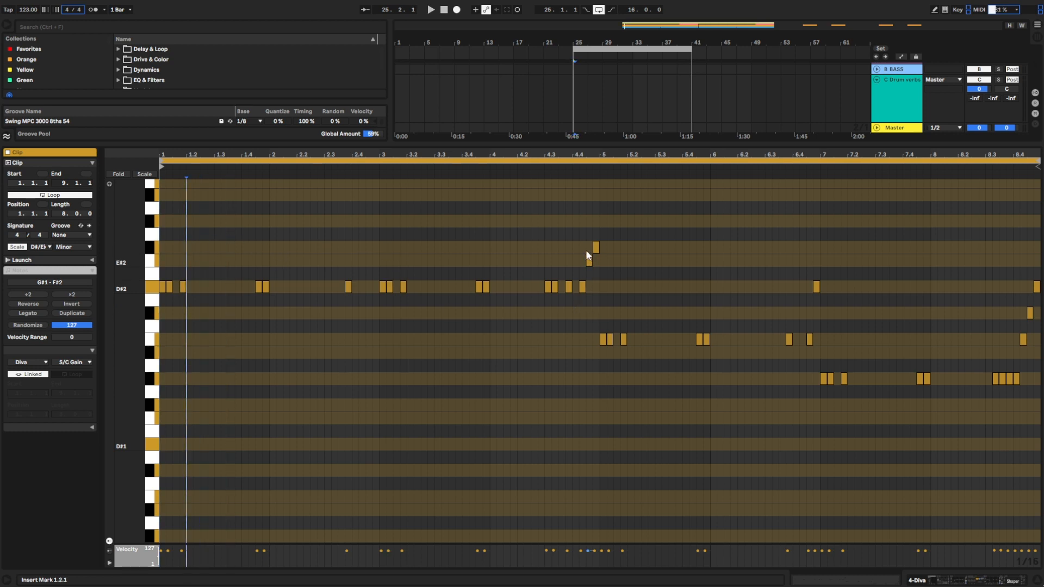
# Step: Highlight the bass clip's transition notes: the E#2–F#2 pair before bar 5, the D#2 before bar 7, and the final B1–D#2 run
pyautogui.moveTo(585, 240); pyautogui.dragTo(620, 271)
pyautogui.moveTo(787, 276); pyautogui.dragTo(839, 302)
pyautogui.moveTo(1037, 269); pyautogui.dragTo(1008, 339)
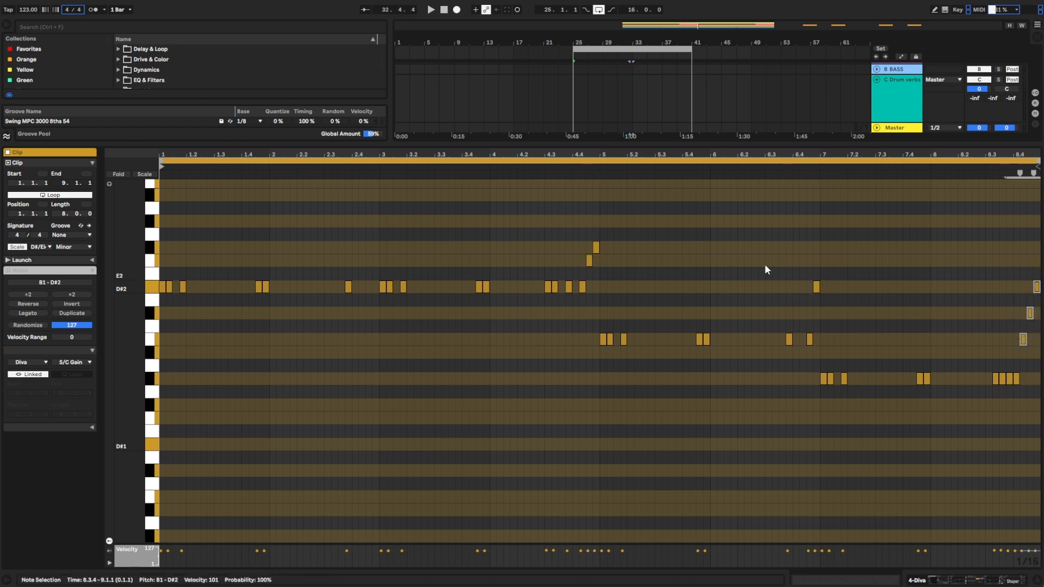
pyautogui.click(600, 231)
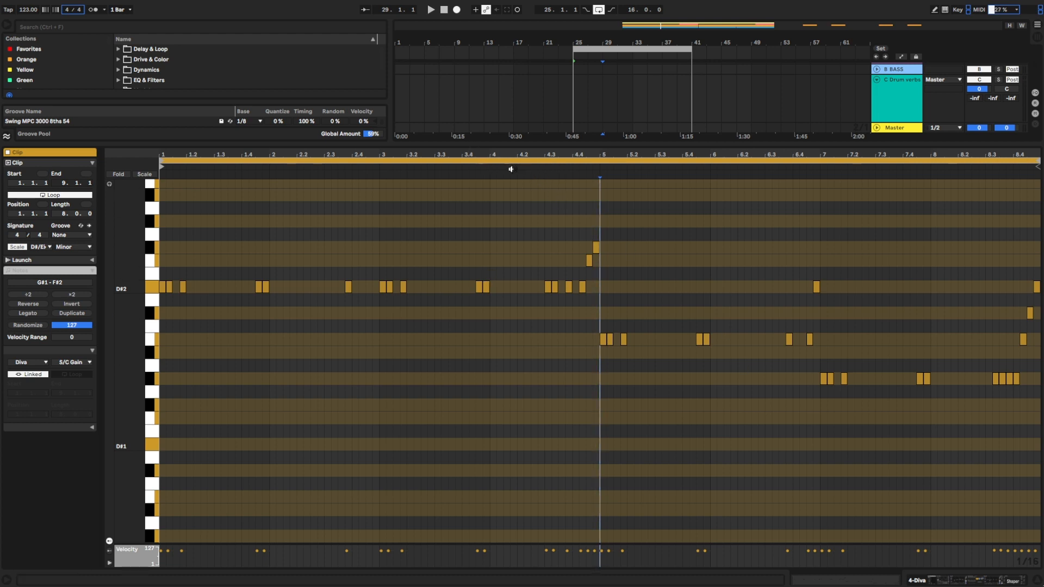
pyautogui.moveTo(566, 233); pyautogui.dragTo(614, 261)
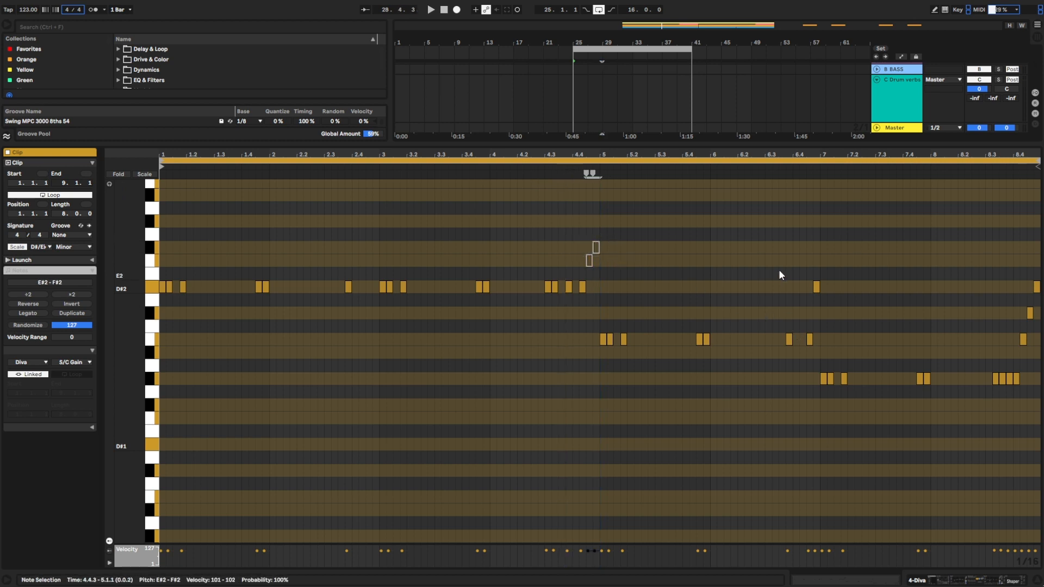
# Step: Deactivate the D#2 before bar 7 and the final B1–D#2 run, and play the bass clip without its transition notes
pyautogui.click(815, 287)
pyautogui.moveTo(1020, 263)
pyautogui.mouseDown()
pyautogui.moveTo(1039, 353)
pyautogui.moveTo(1041, 342)
pyautogui.mouseUp()
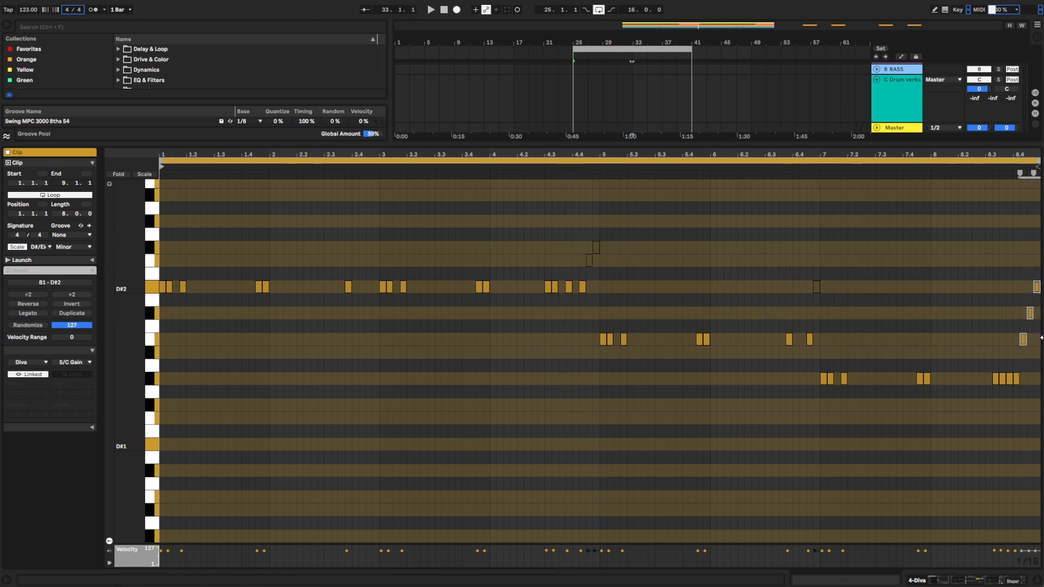
pyautogui.press('0')
pyautogui.click(641, 201)
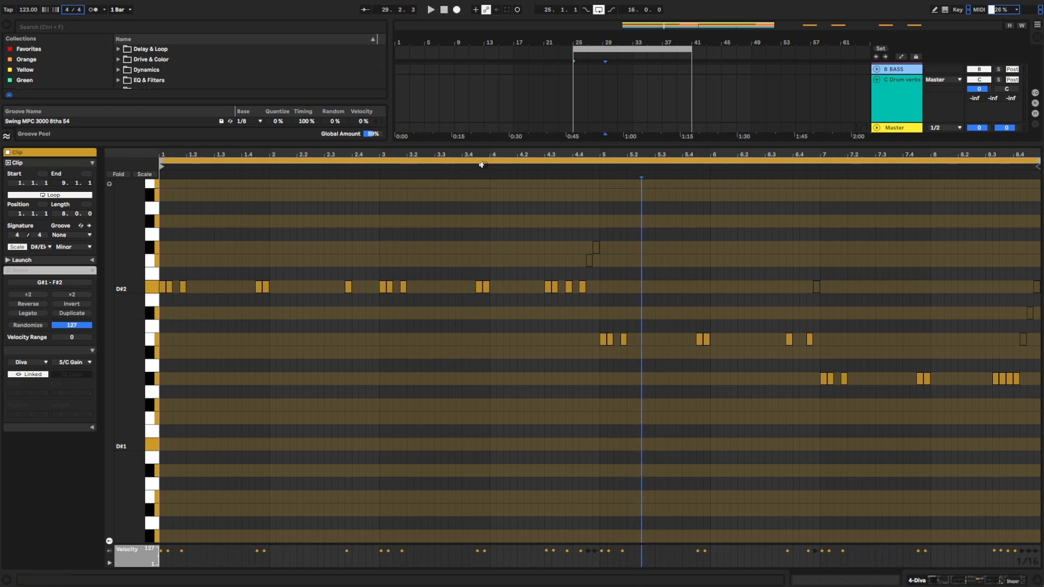
pyautogui.click(479, 166)
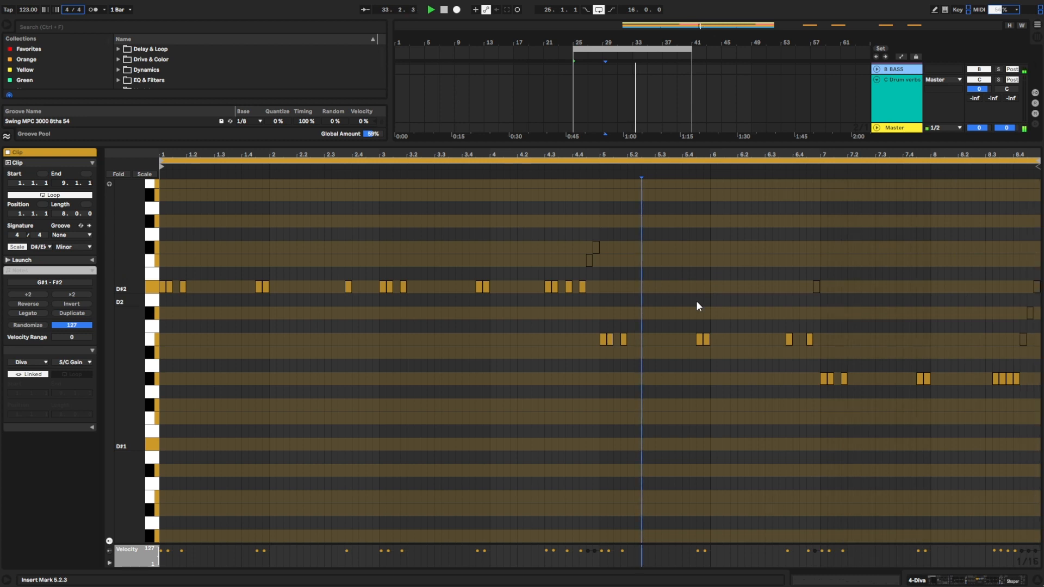
# Step: Stop playback and undo the deactivation of the bass clip's transition notes
pyautogui.press('space')
pyautogui.hotkey('ctrl', 'z')
pyautogui.hotkey('ctrl', 'z')
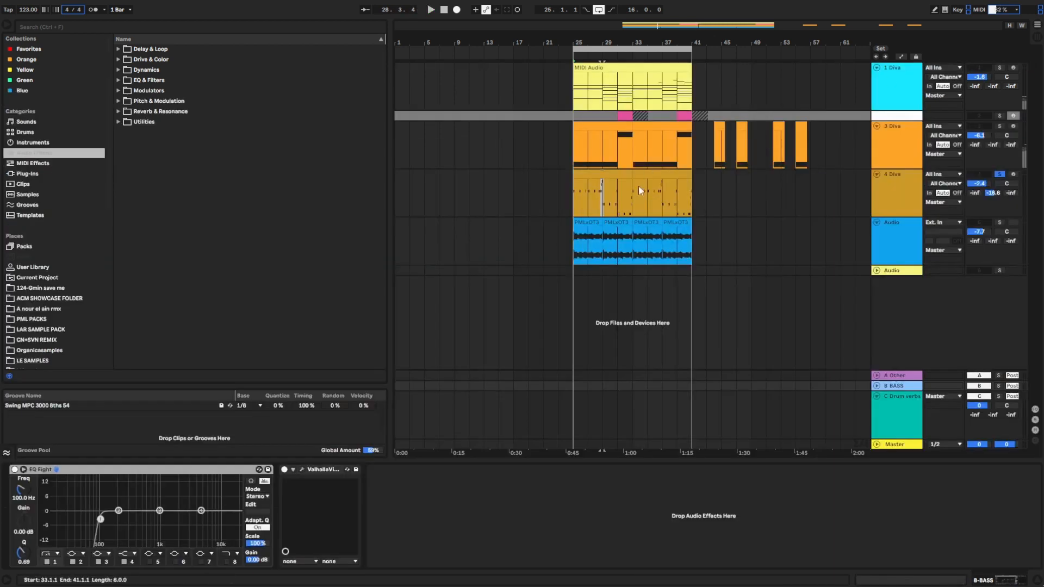
# Step: Inspect the B BASS return's EQ Eight and its ValhallaVintageVerb settings, and close the reverb window
pyautogui.click(691, 192)
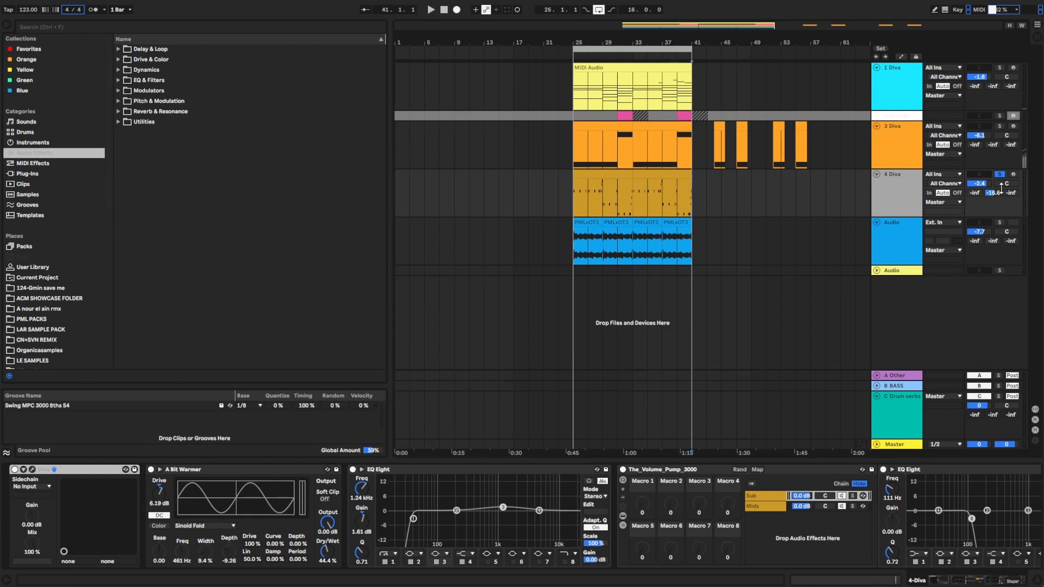
pyautogui.click(892, 386)
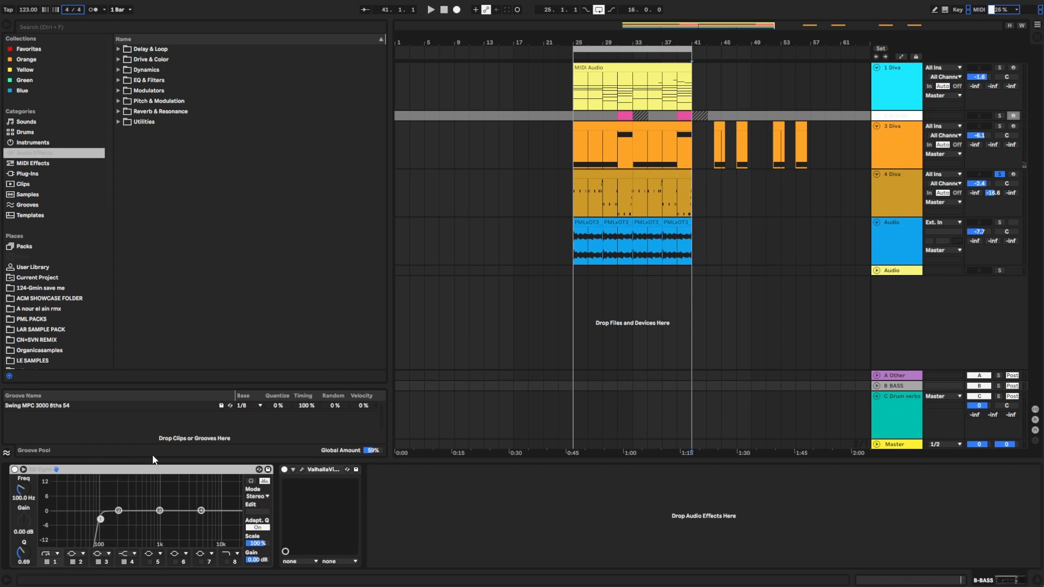
pyautogui.click(569, 200)
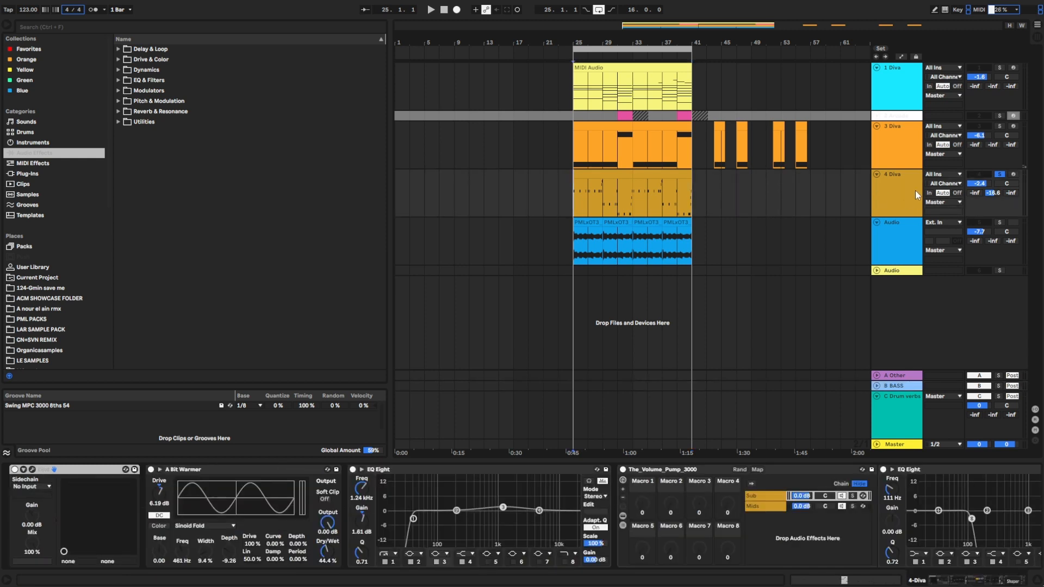
pyautogui.click(898, 385)
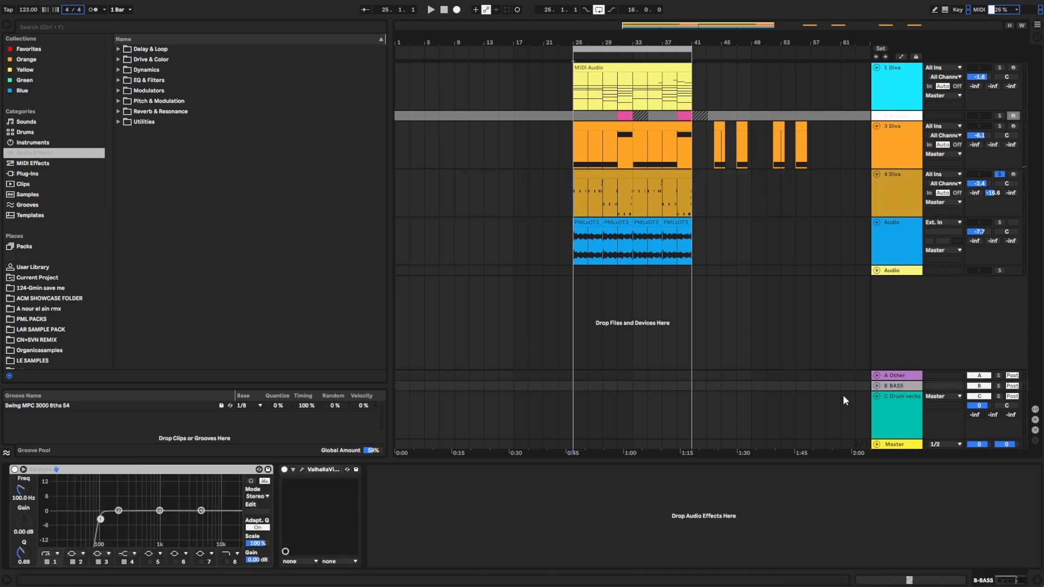
pyautogui.click(301, 468)
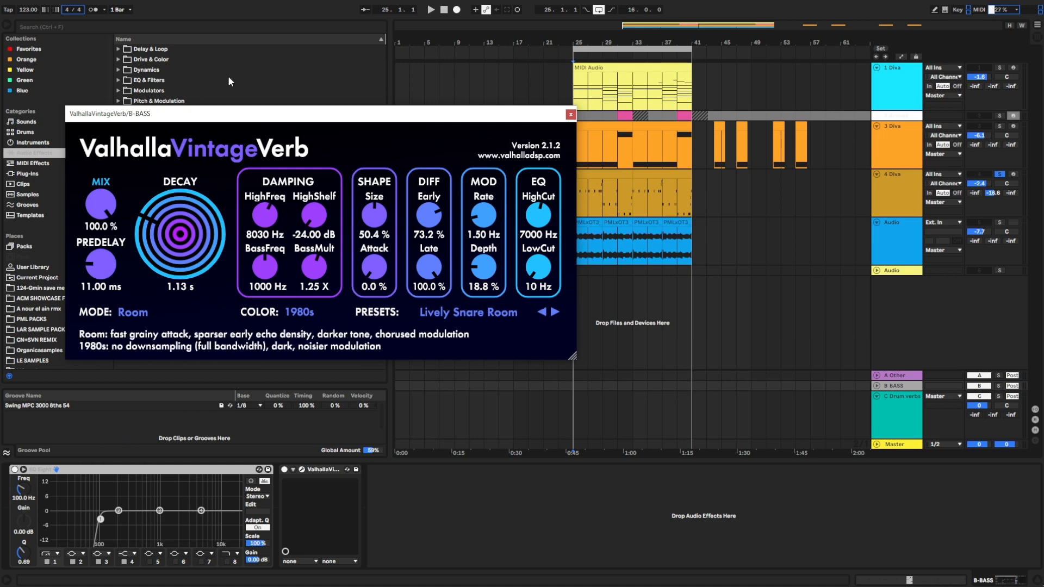
pyautogui.click(570, 115)
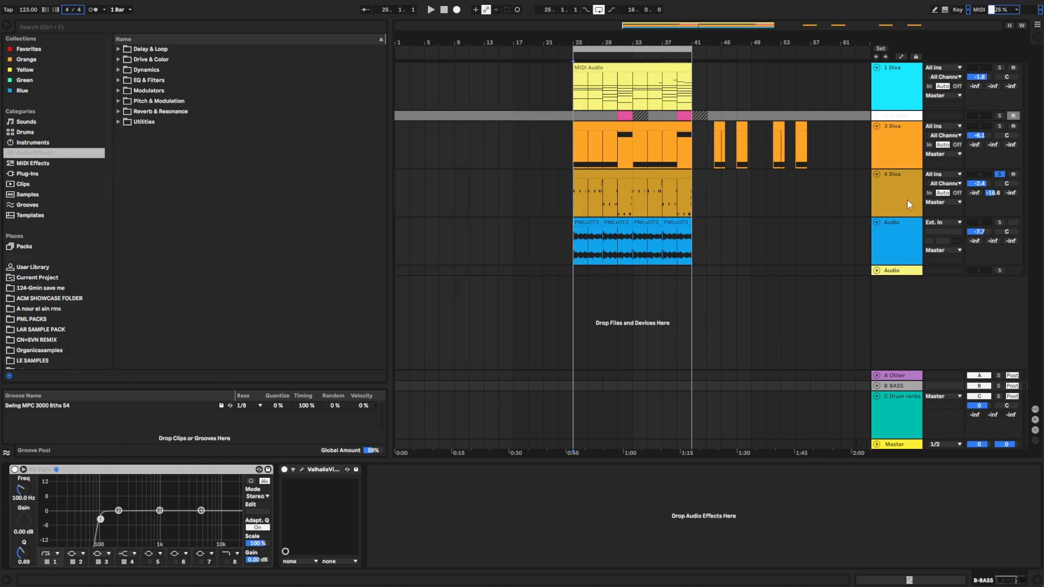
# Step: Compare the soloed 4 Diva part from bar 25 with the B BASS return switched off and back on
pyautogui.click(652, 188)
pyautogui.click(575, 190)
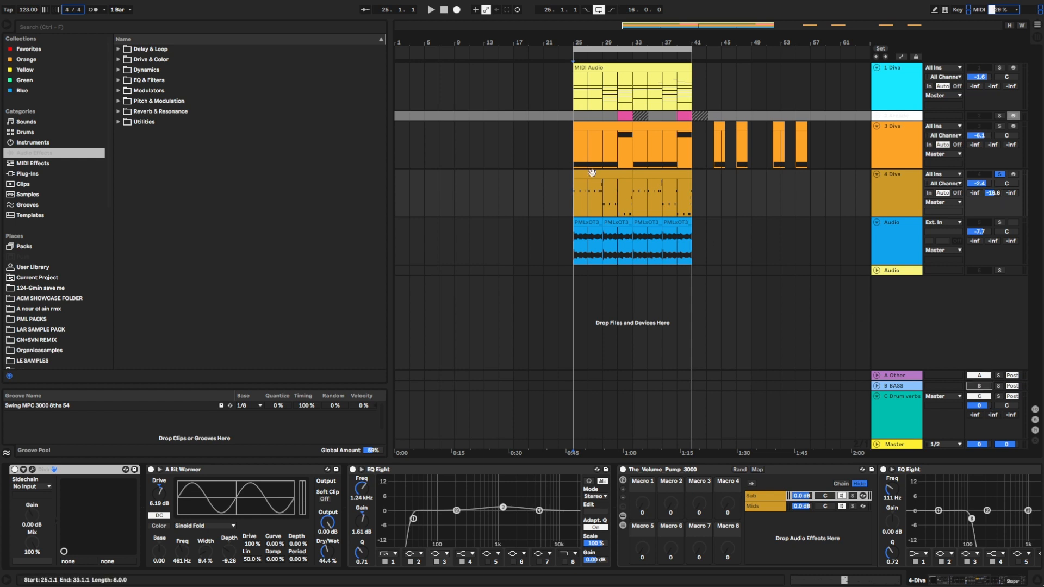
pyautogui.press('space')
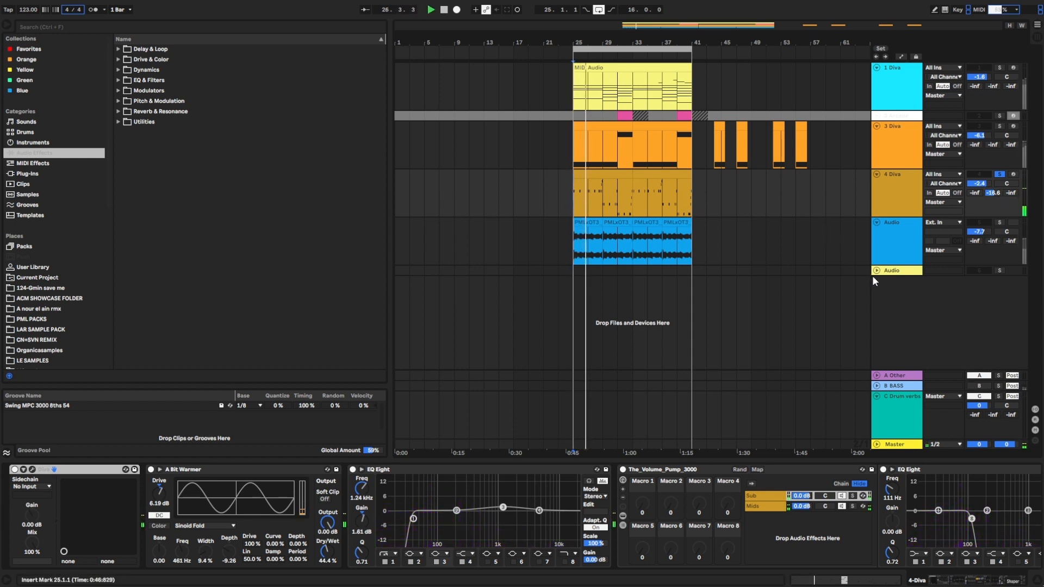
pyautogui.press('space')
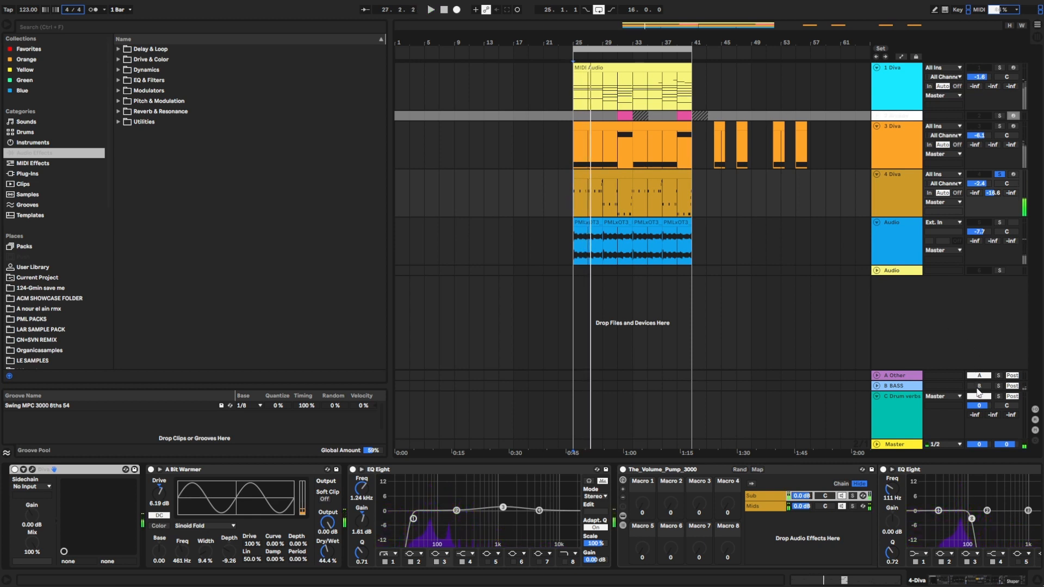
pyautogui.click(580, 201)
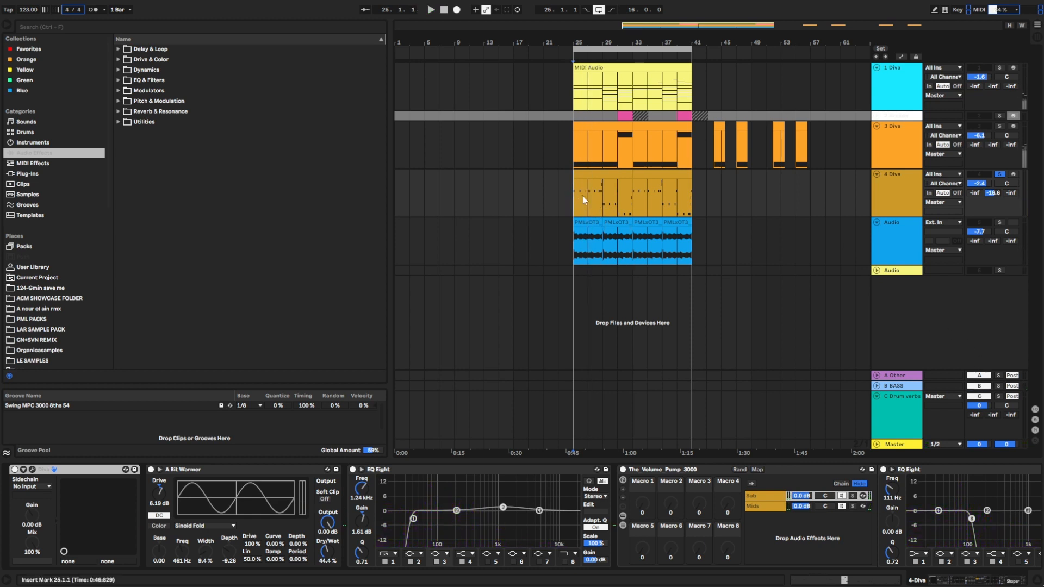
pyautogui.press('space')
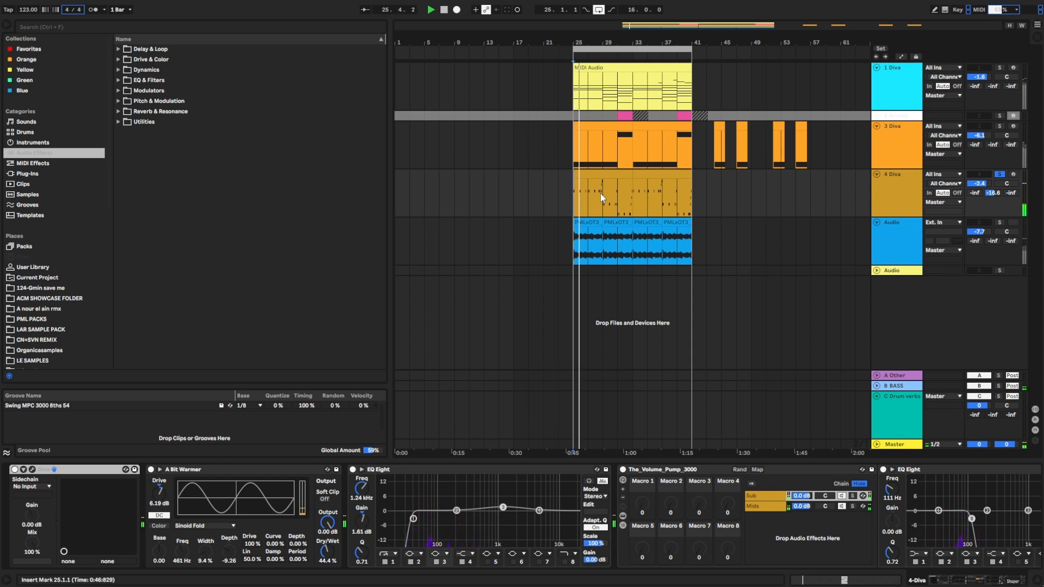
pyautogui.click(901, 195)
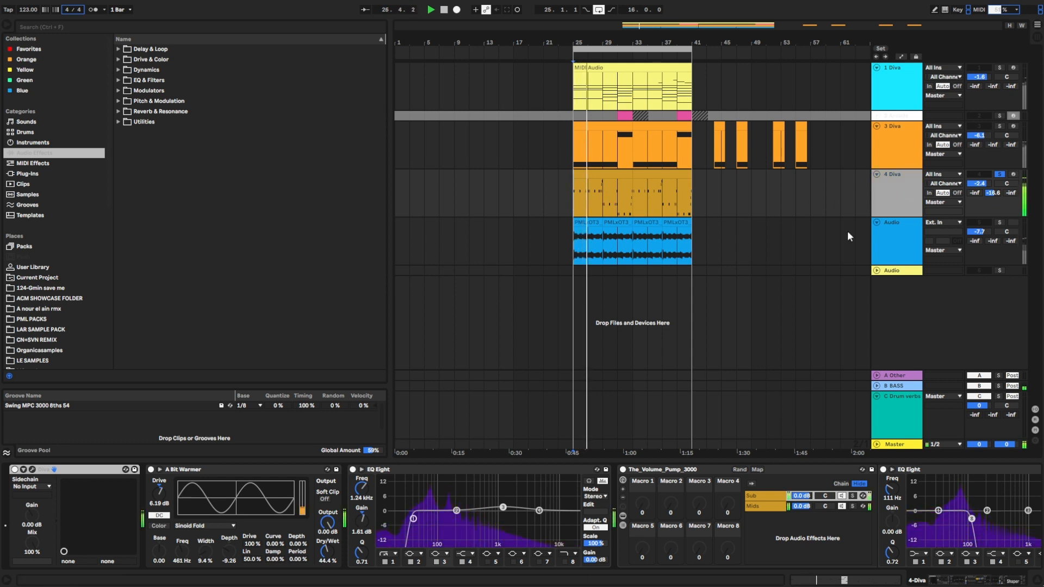
pyautogui.press('space')
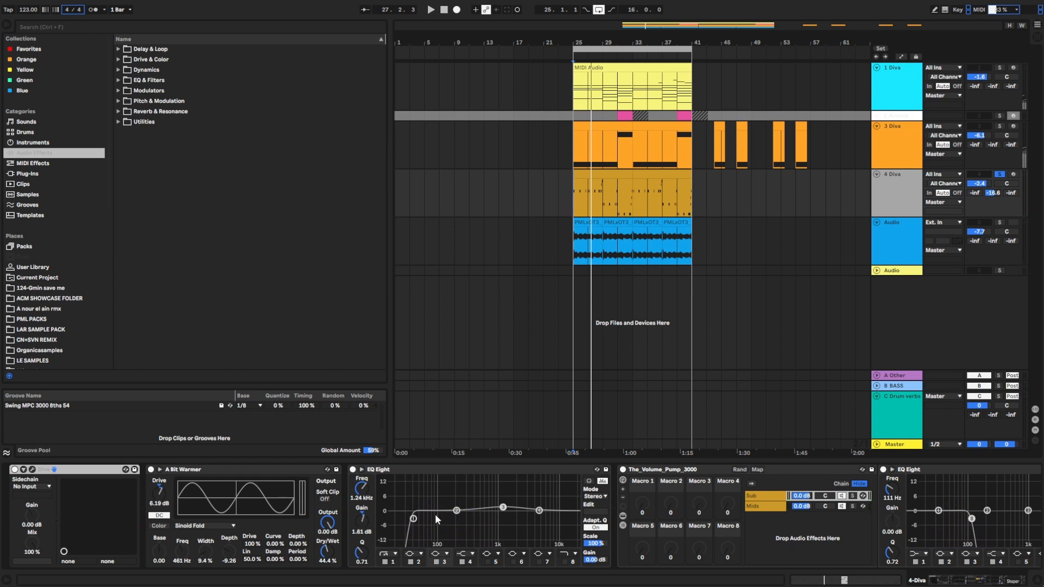
# Step: Inspect the 4 Diva track's A Bit Warmer, EQ Eight low cut and The_Volume_Pump_3000 rack, and collapse the rack
pyautogui.click(274, 469)
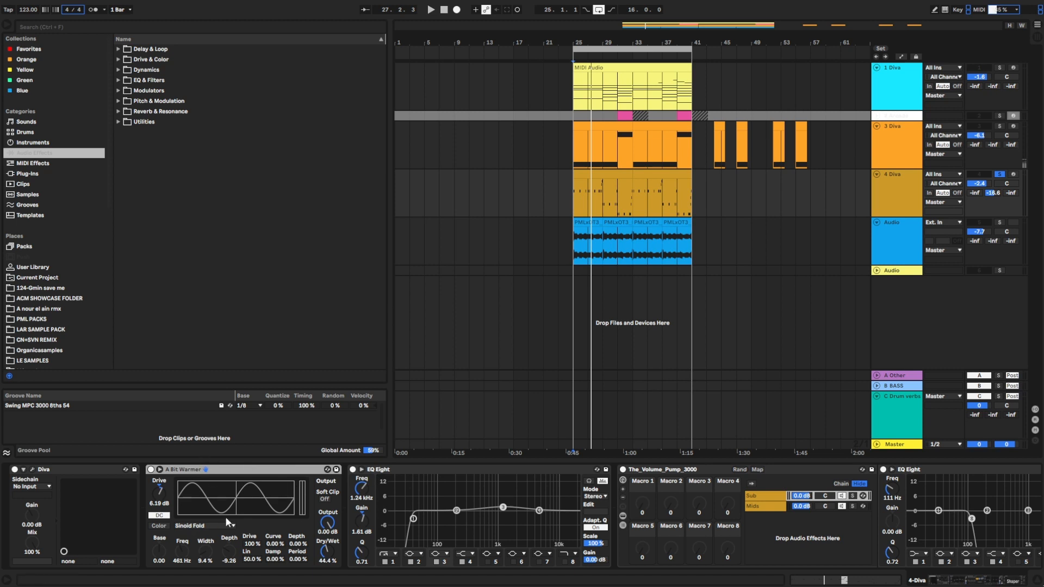
pyautogui.click(410, 531)
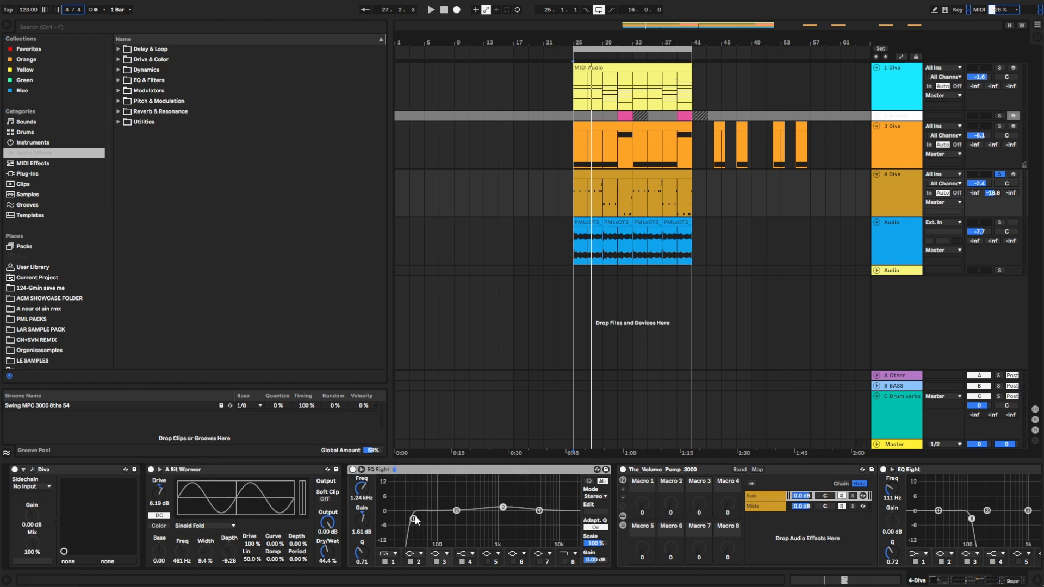
pyautogui.click(413, 519)
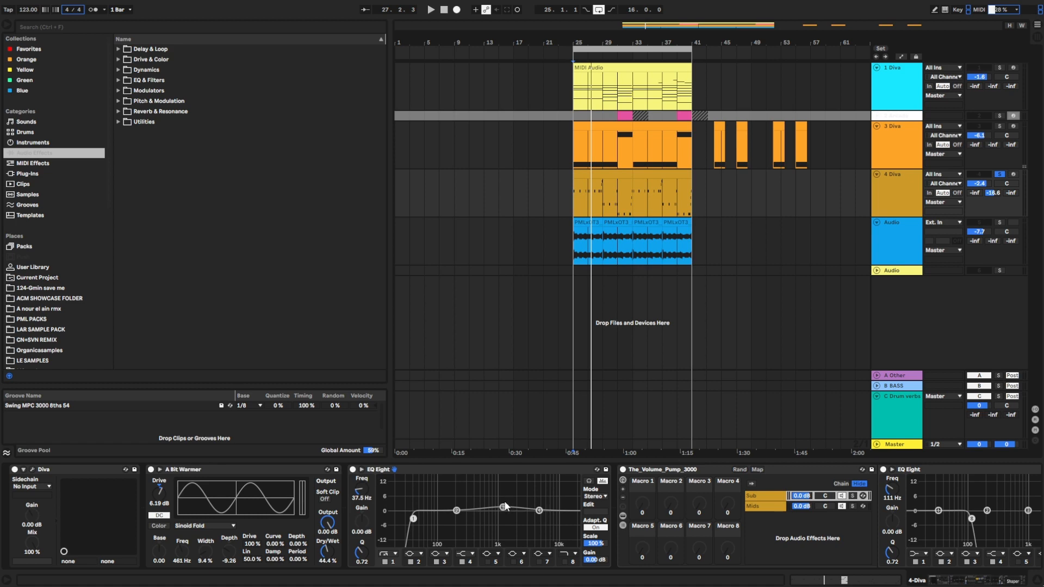
pyautogui.moveTo(981, 577); pyautogui.dragTo(1014, 582)
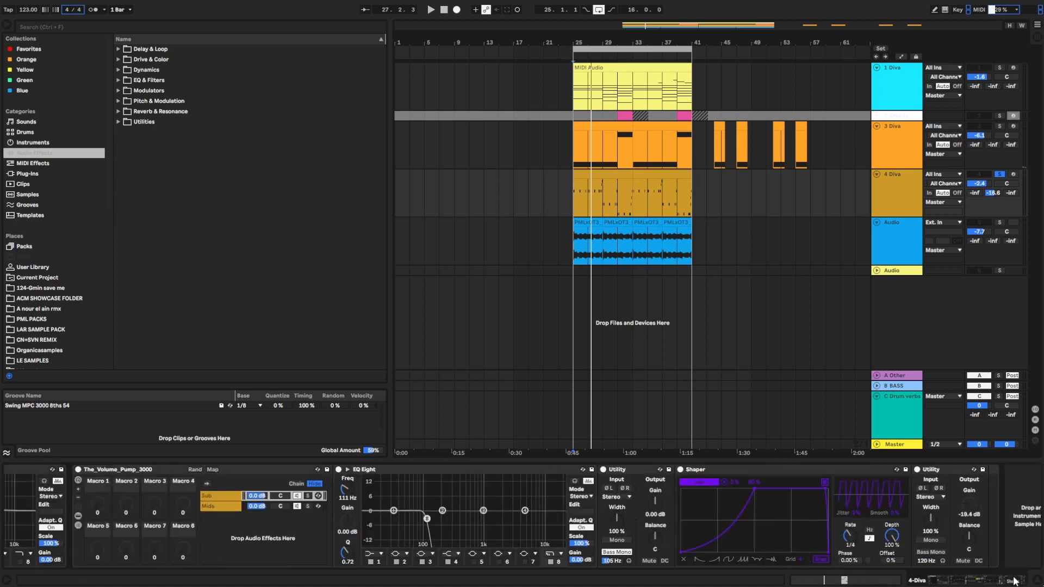
pyautogui.doubleClick(140, 469)
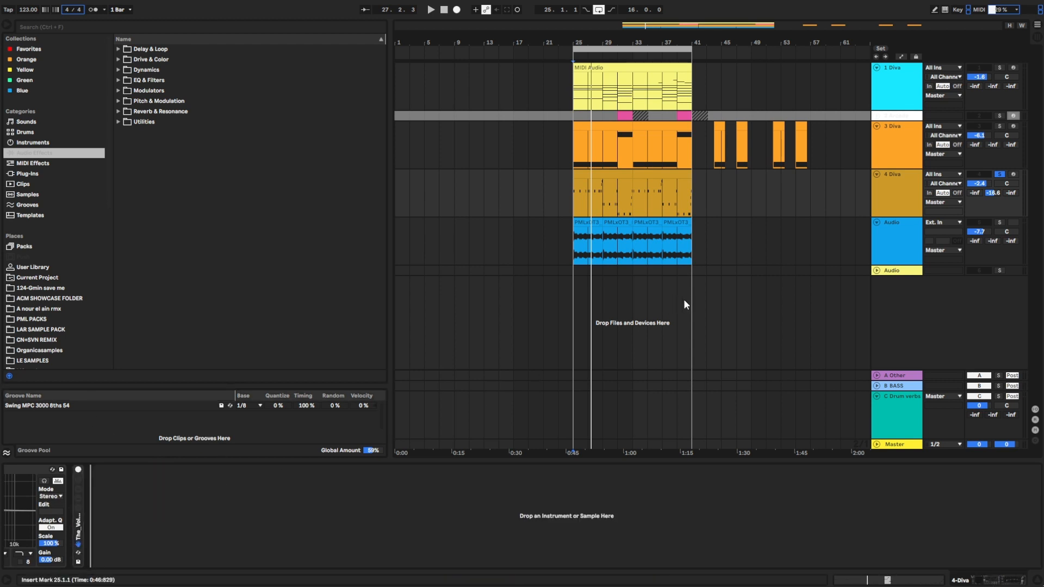
# Step: Solo the blue Audio track with the insert marker at bar 25, and expand the Loops folder in PML PACKS
pyautogui.click(906, 255)
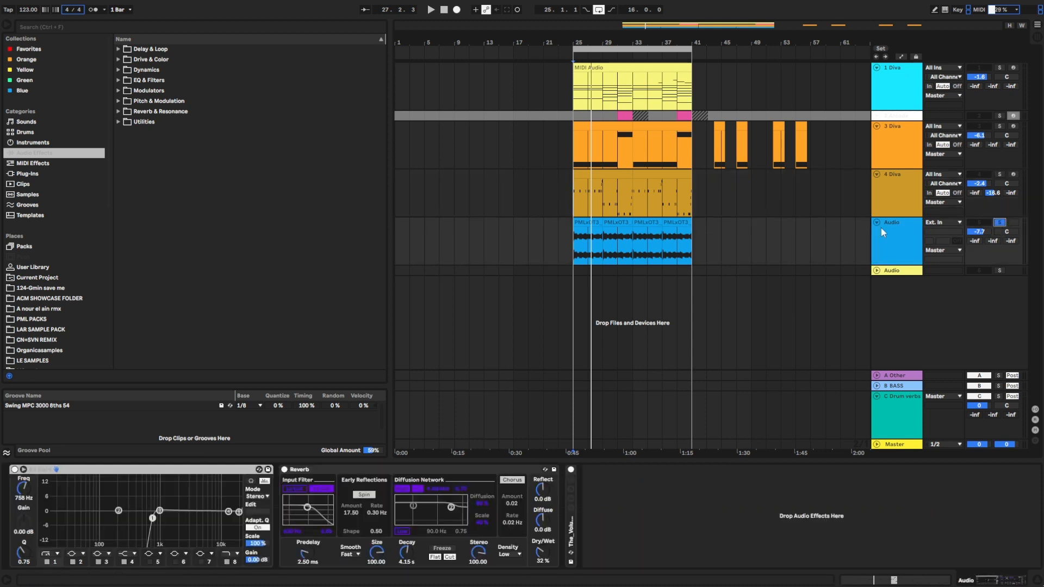
pyautogui.click(575, 253)
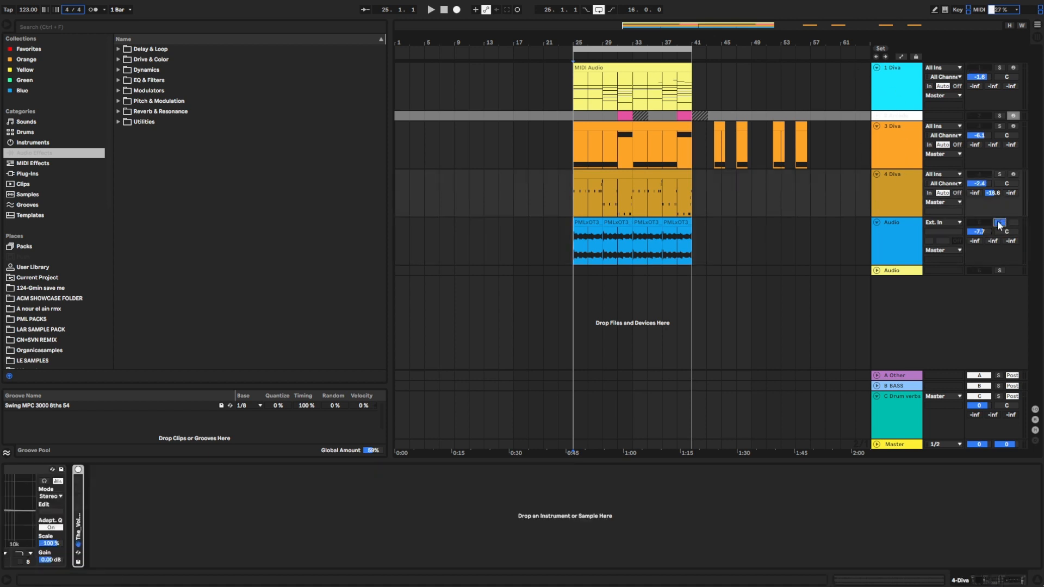
pyautogui.click(39, 320)
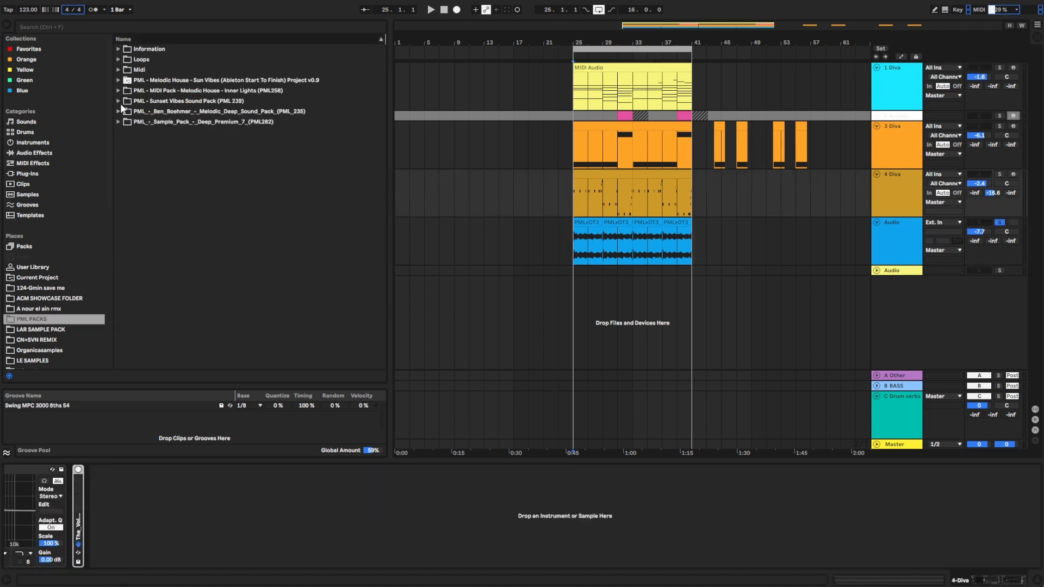
pyautogui.click(120, 59)
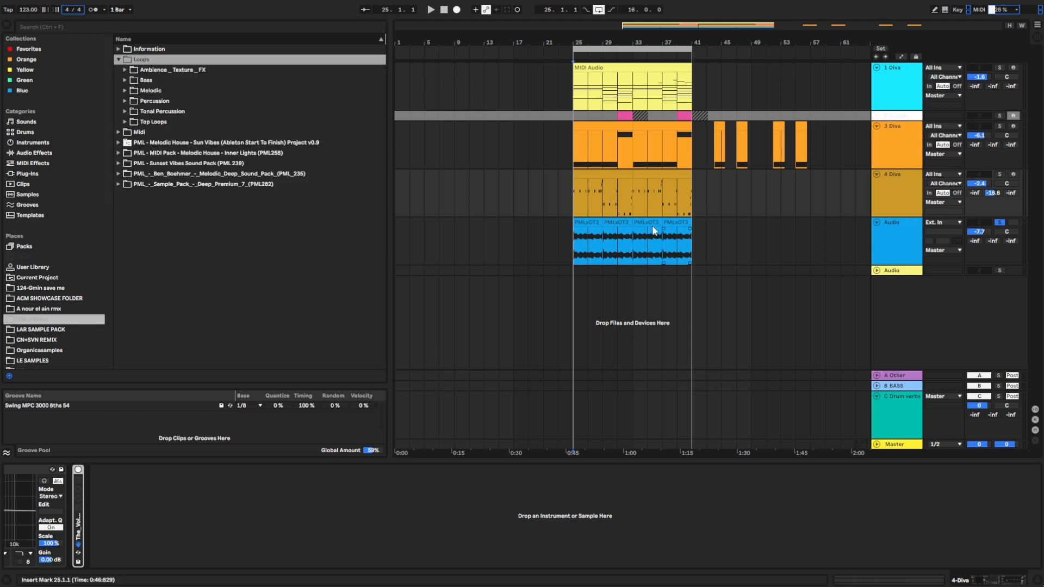
# Step: View the first tonal percussion clip's waveform and play the soloed Audio track from bar 25
pyautogui.doubleClick(584, 224)
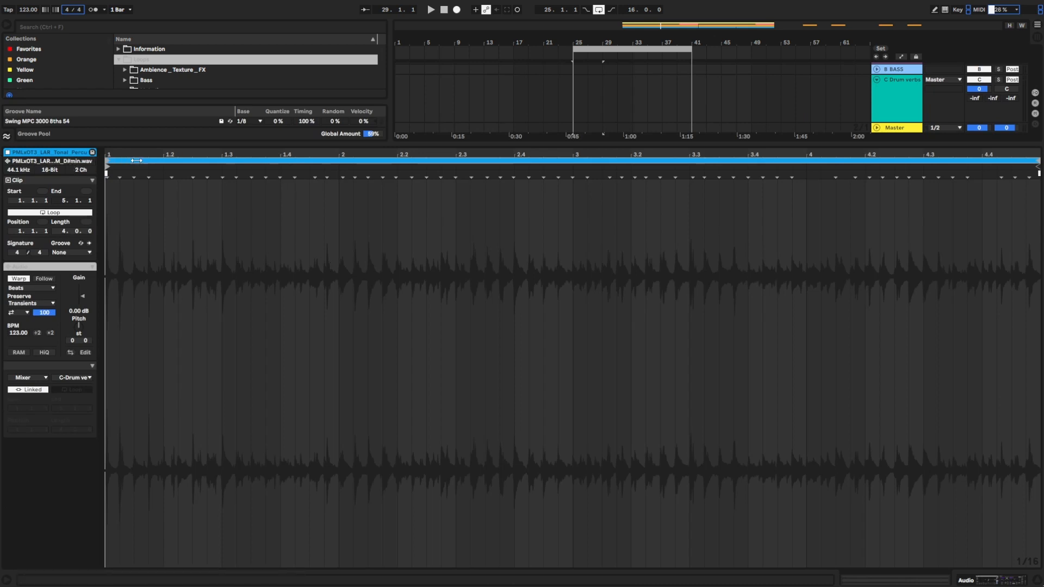
pyautogui.doubleClick(899, 72)
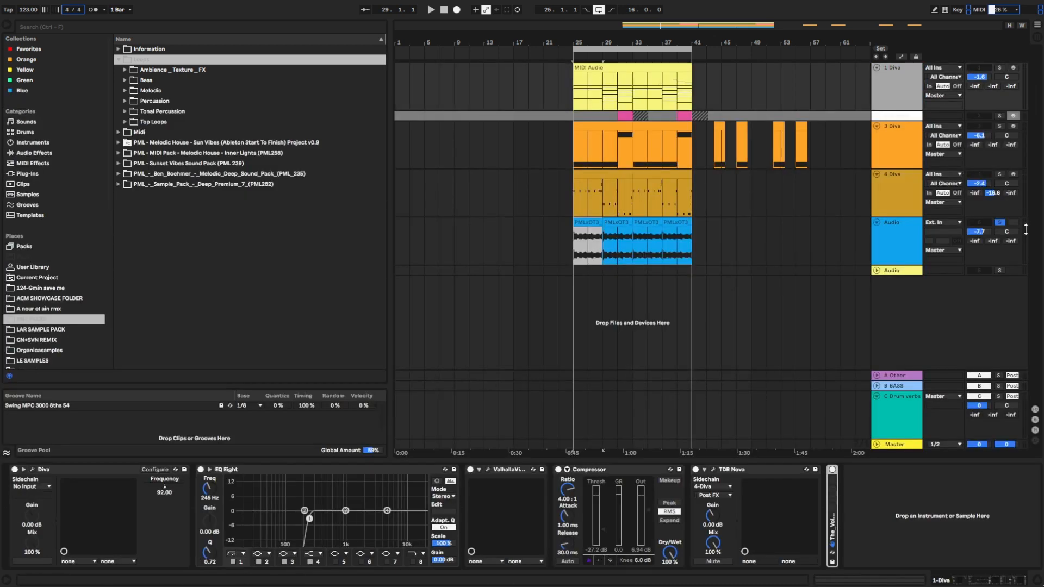
pyautogui.click(1001, 224)
pyautogui.click(577, 246)
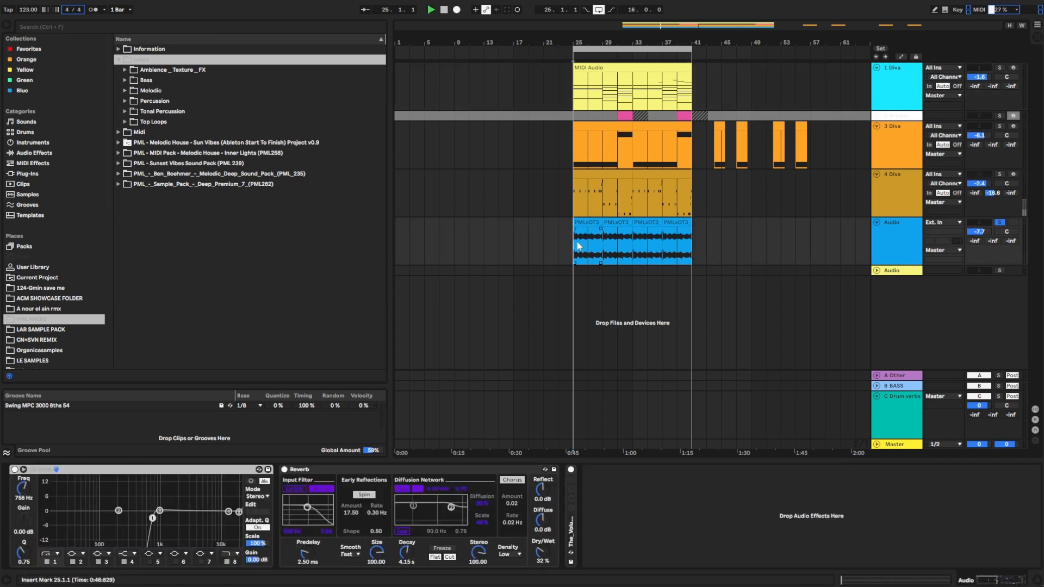
pyautogui.press('space')
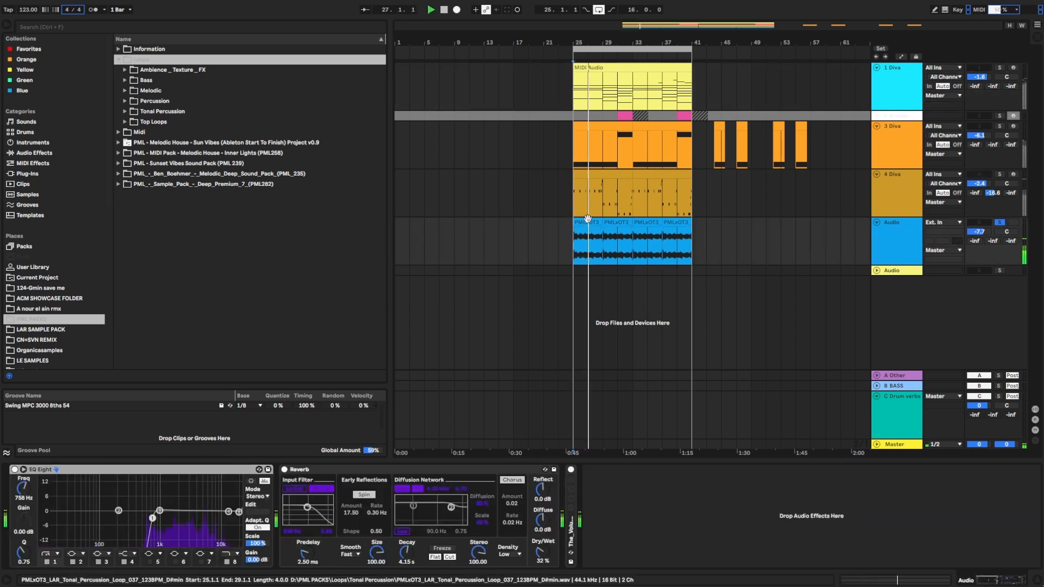
# Step: Check the percussion loop's waveform during playback, return to the arrangement, and stop playback
pyautogui.doubleClick(578, 235)
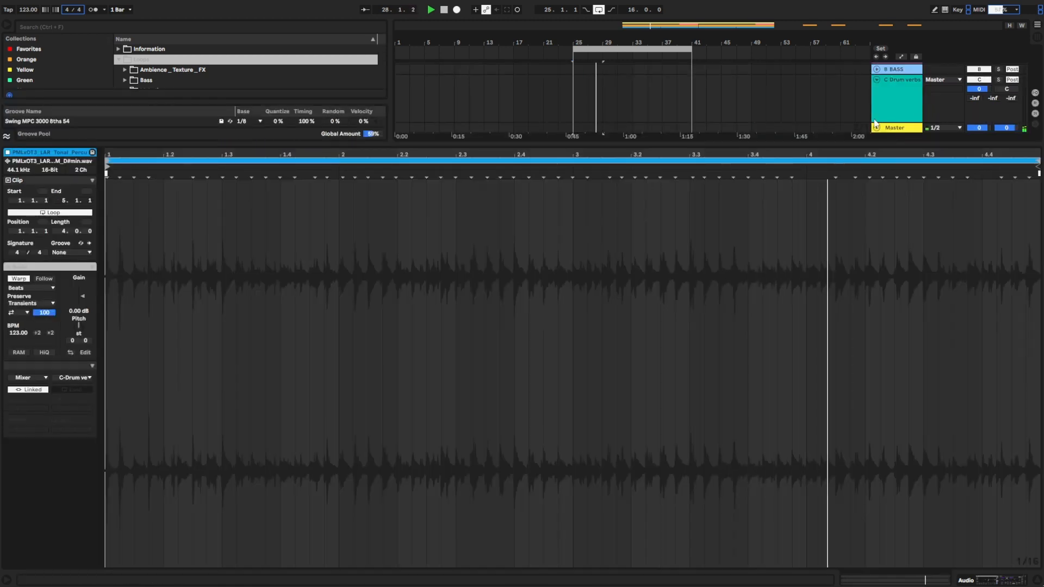
pyautogui.click(902, 71)
pyautogui.press('space')
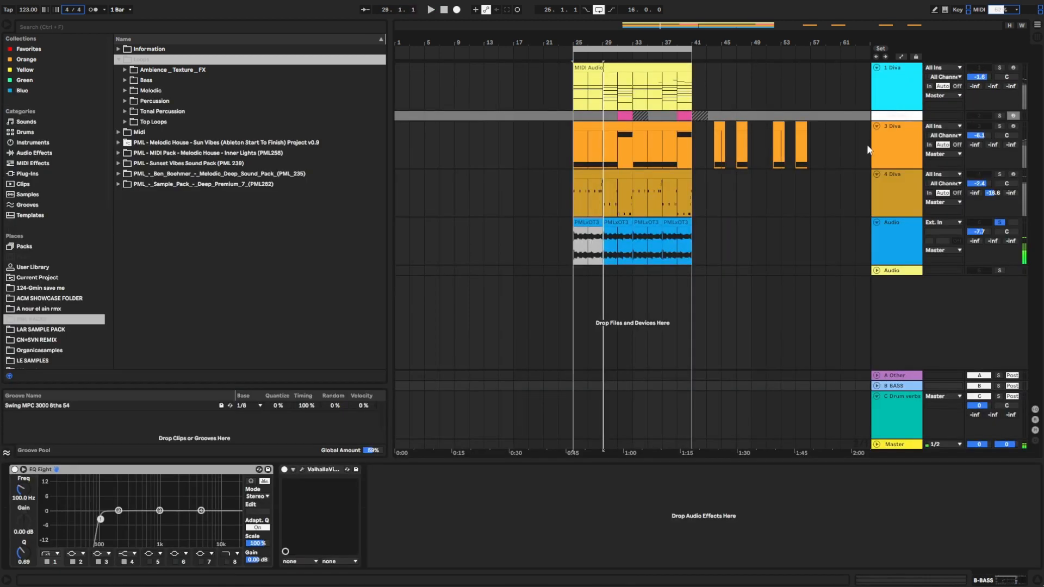
# Step: Return the insert marker to bar 25 on the Audio track and open its first percussion clip's sample settings
pyautogui.click(573, 241)
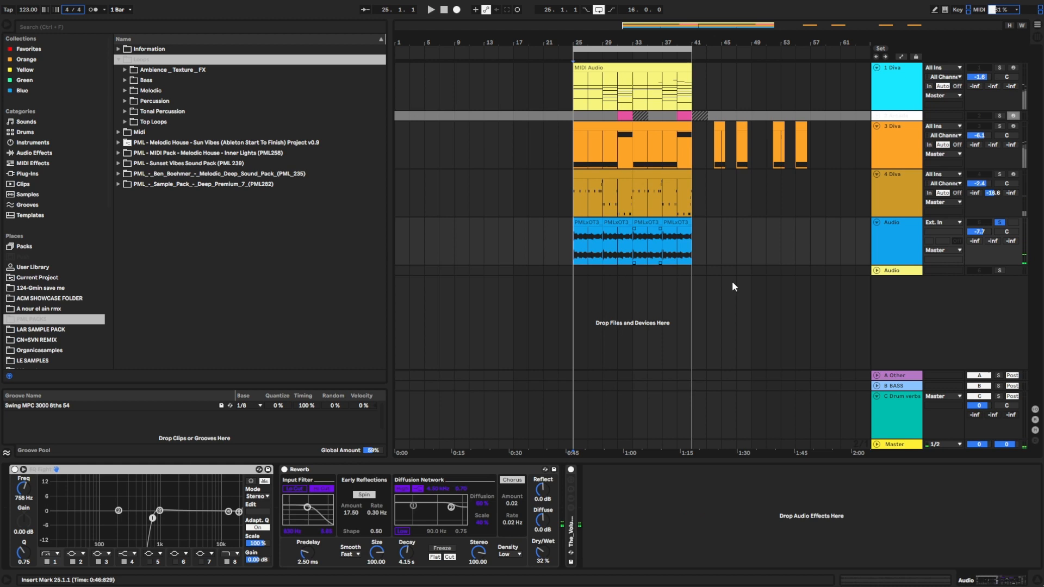
pyautogui.click(904, 247)
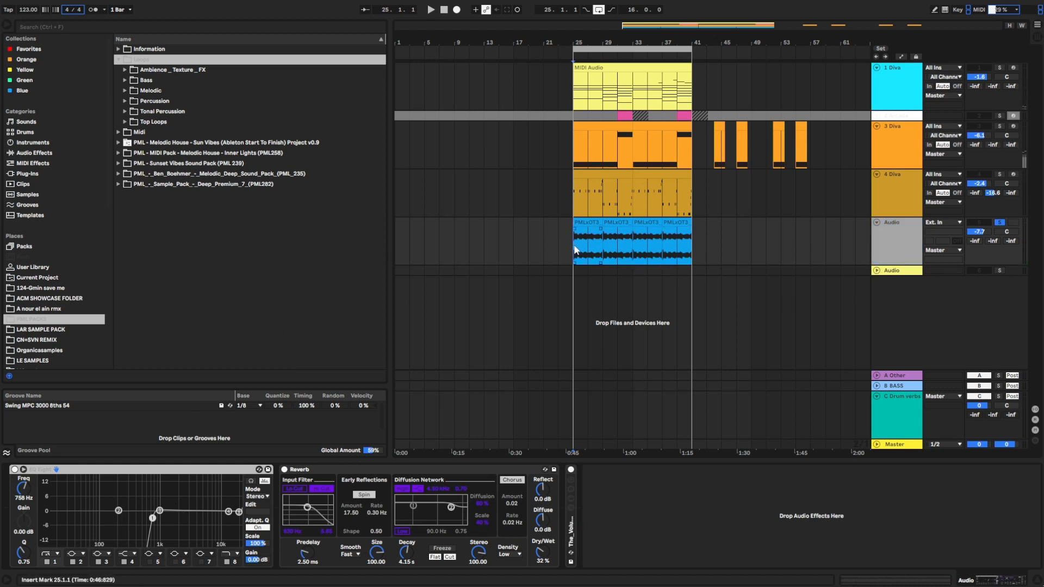
pyautogui.click(584, 224)
pyautogui.doubleClick(583, 224)
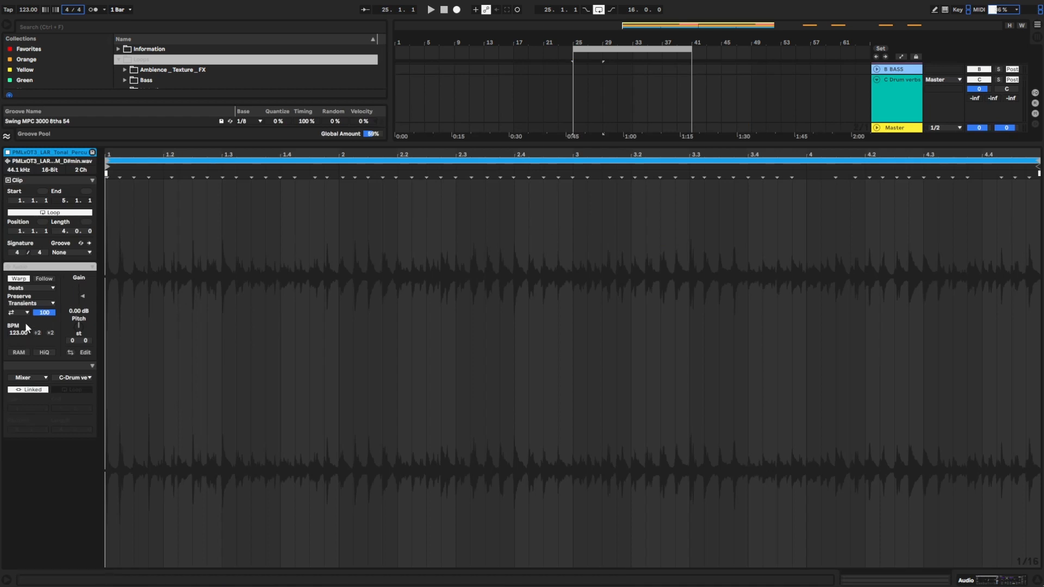
# Step: Examine the B BASS return's effects, and the blue Audio track's EQ Eight and Reverb settings in the arrangement
pyautogui.click(901, 68)
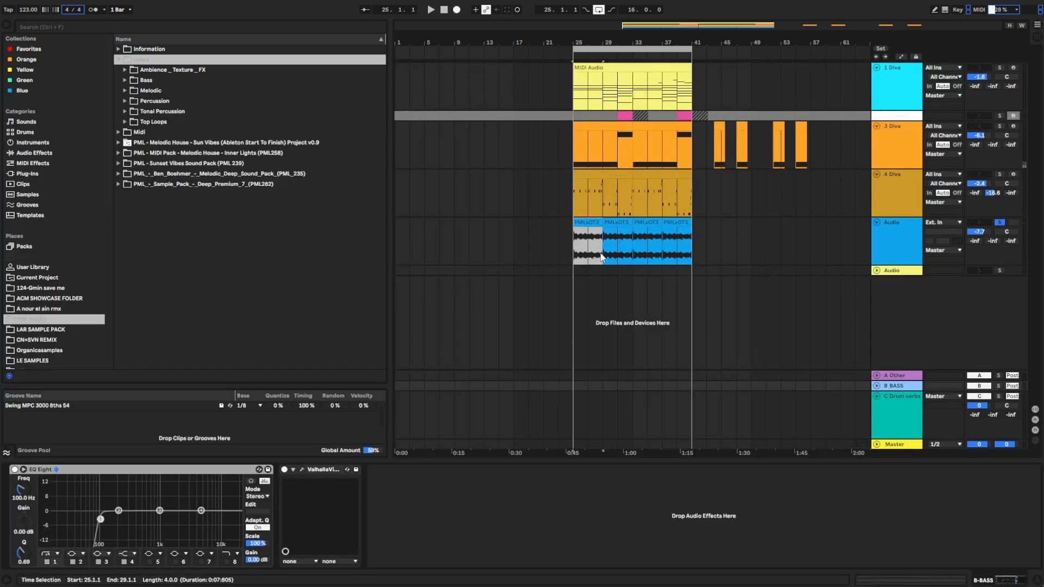
pyautogui.click(580, 246)
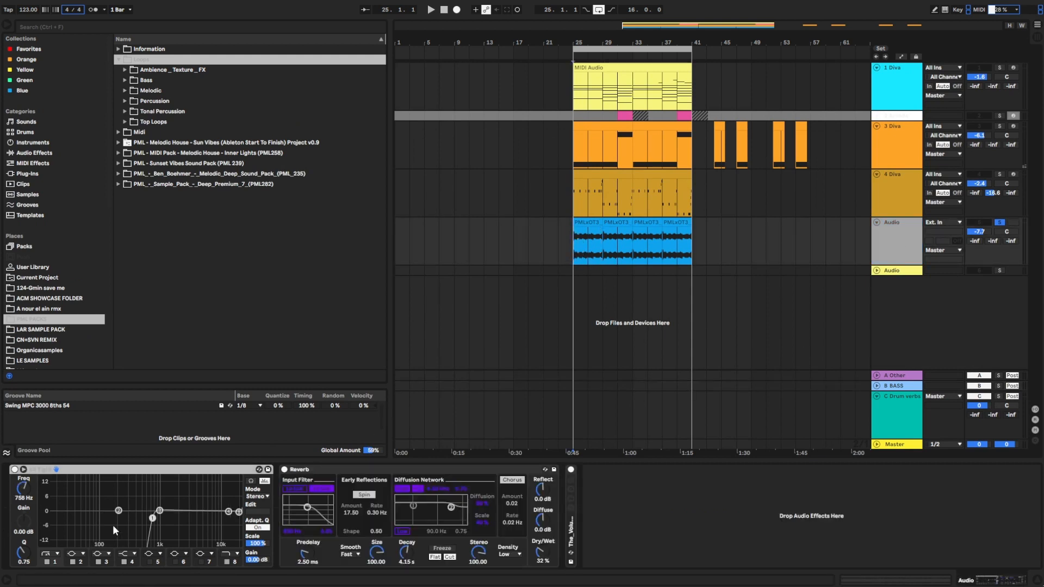
pyautogui.click(325, 474)
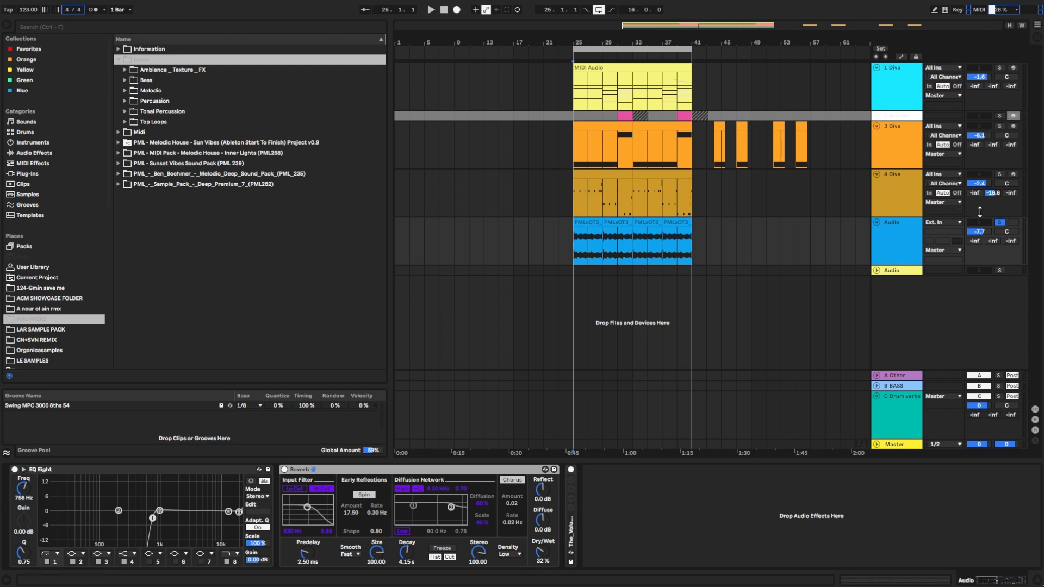
# Step: Turn off the blue Audio track's solo and return the insert marker to bar 25
pyautogui.click(999, 224)
pyautogui.click(999, 224)
pyautogui.click(588, 193)
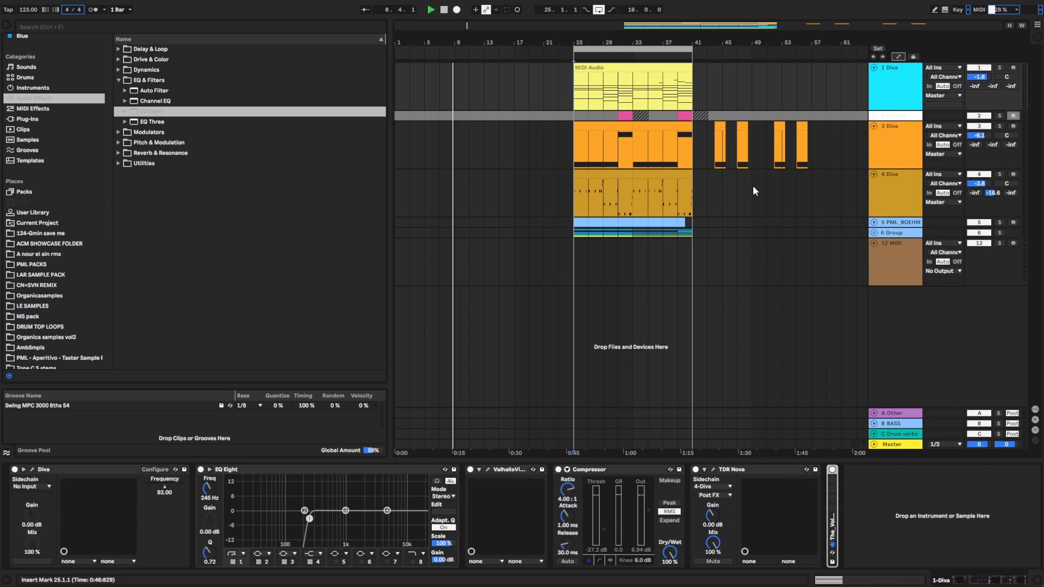
# Step: Solo the PML_BOEHMER kick track and the 6 Group, and play them from bar 25
pyautogui.click(999, 232)
pyautogui.click(999, 222)
pyautogui.click(577, 242)
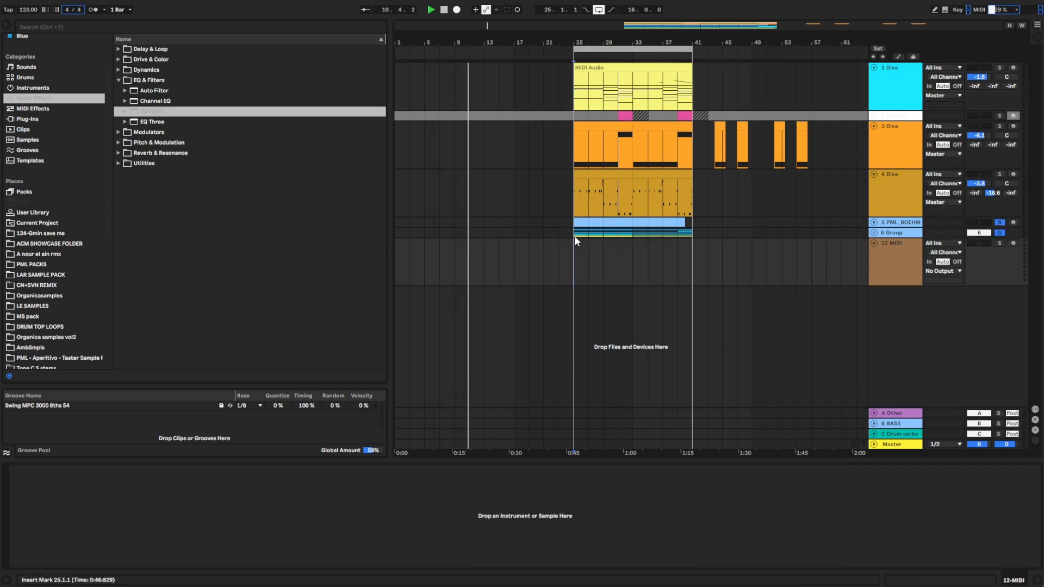
pyautogui.click(578, 234)
pyautogui.press('space')
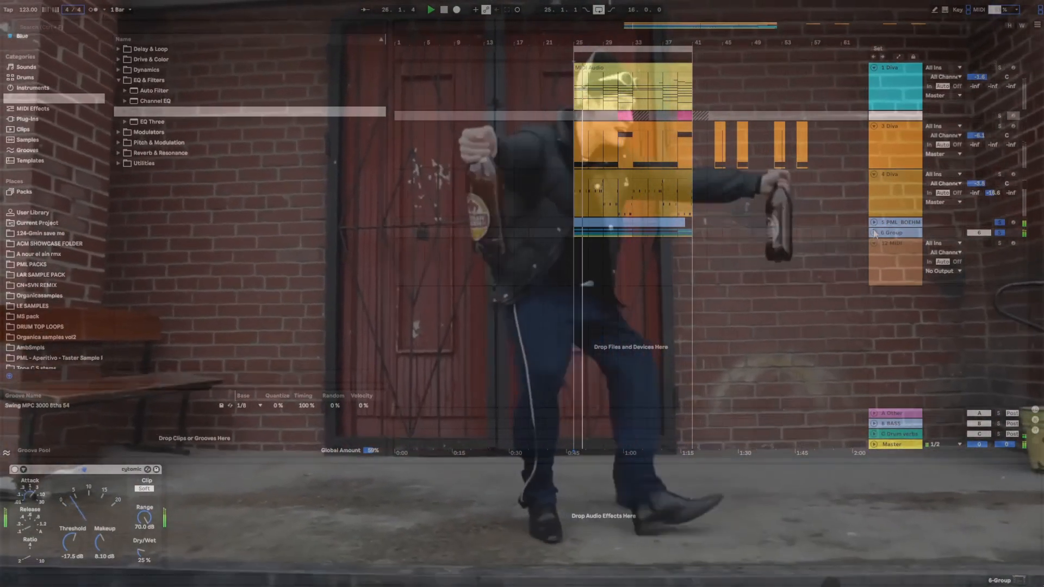
# Step: Unfold the 6 Group and look over its percussion, hat loop and top loop tracks across the looped section
pyautogui.click(874, 232)
pyautogui.scroll(-2, 799, 220)
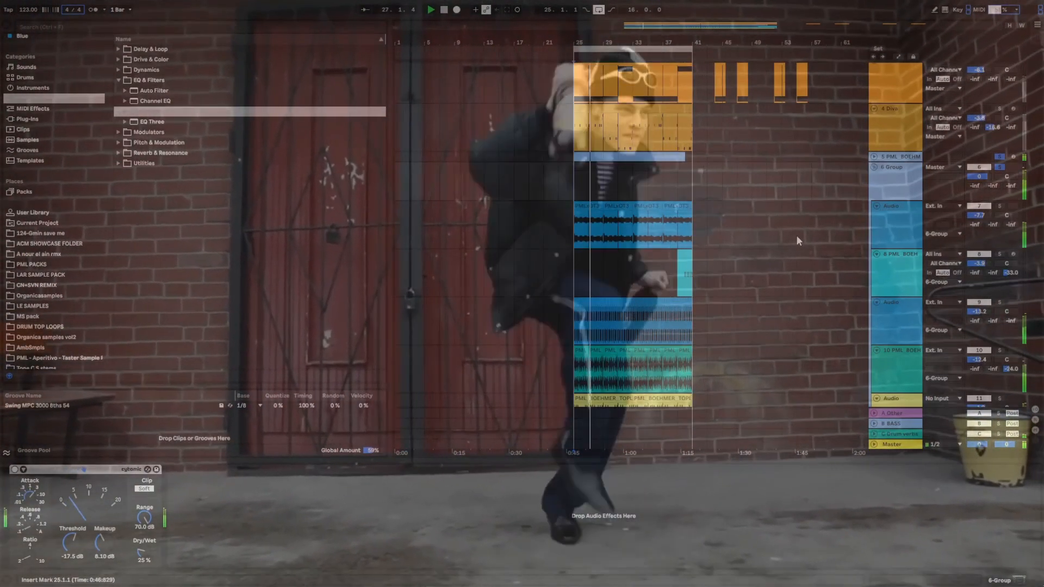
pyautogui.scroll(-2, 796, 235)
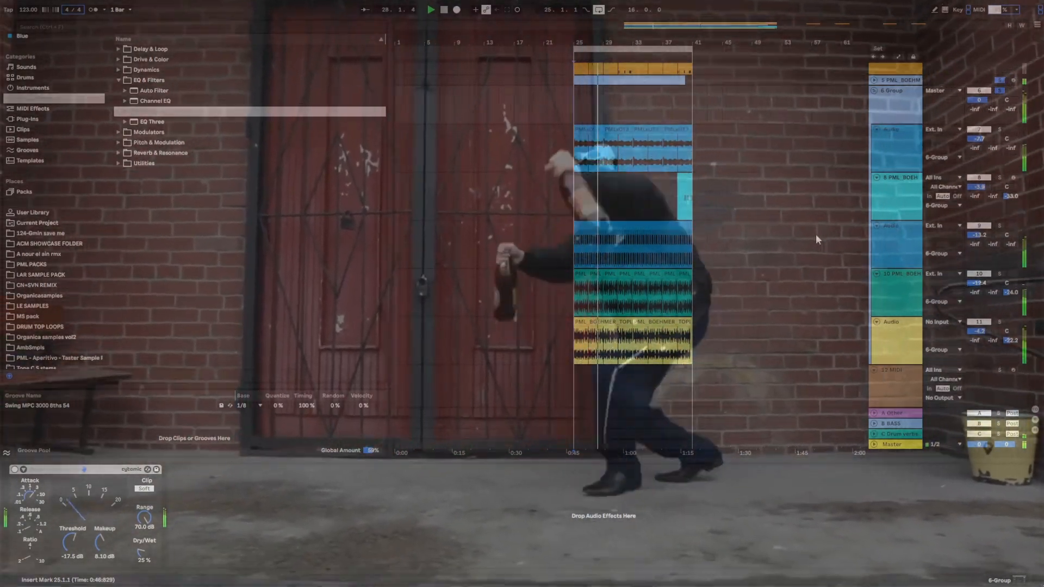
pyautogui.scroll(1, 644, 156)
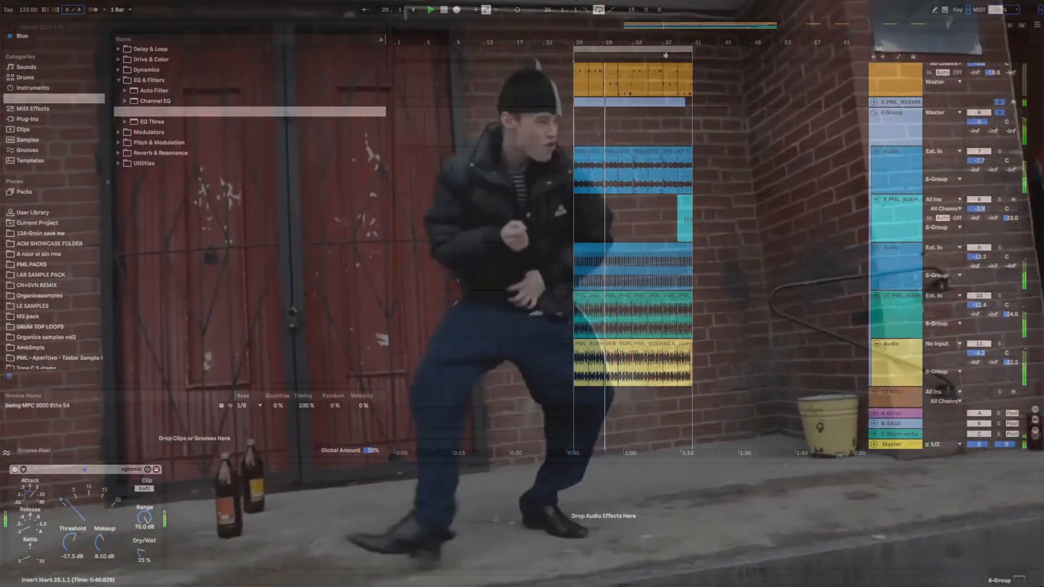
pyautogui.scroll(2, 625, 155)
pyautogui.moveTo(715, 199); pyautogui.dragTo(634, 212)
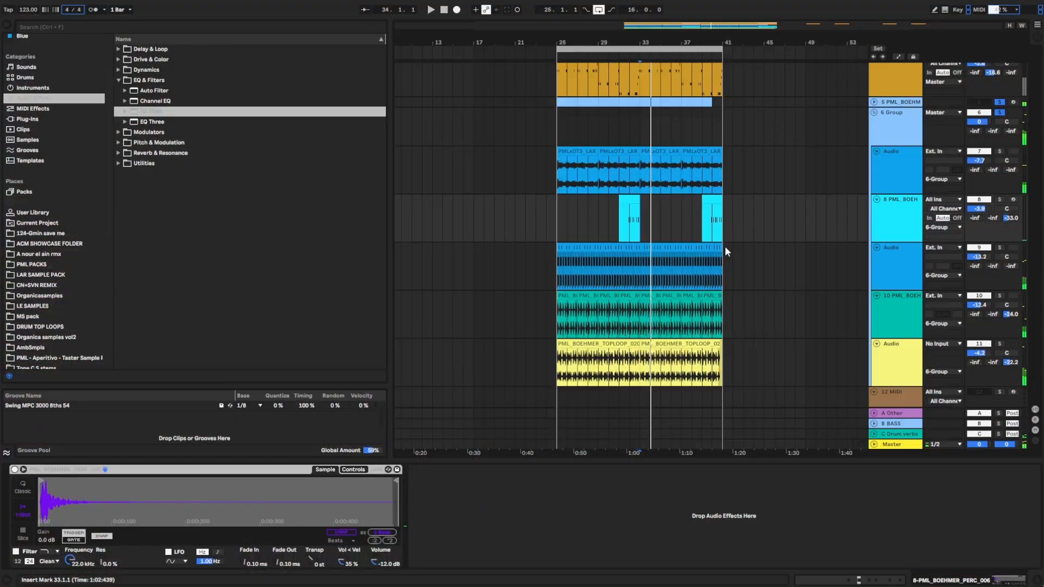
pyautogui.scroll(2, 749, 223)
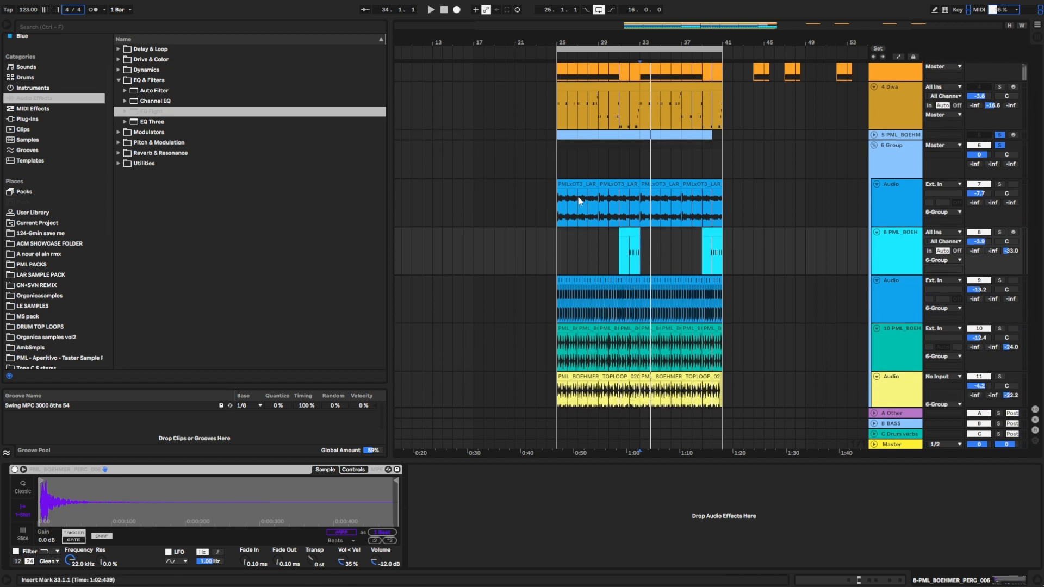
# Step: Select the group's first tonal percussion clip and show the PML PACKS folder's contents in the browser
pyautogui.click(579, 201)
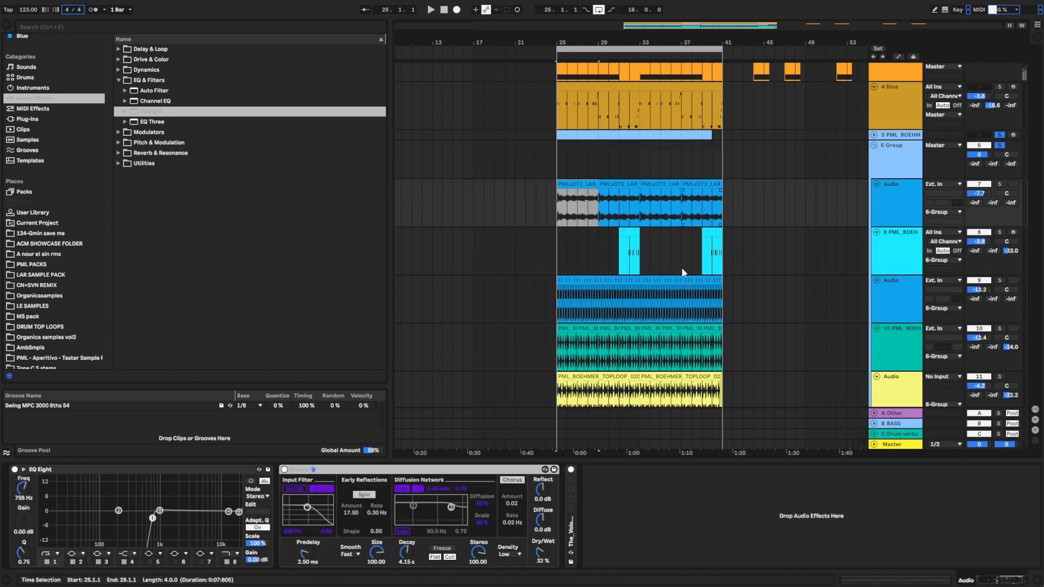
pyautogui.scroll(-2, 852, 285)
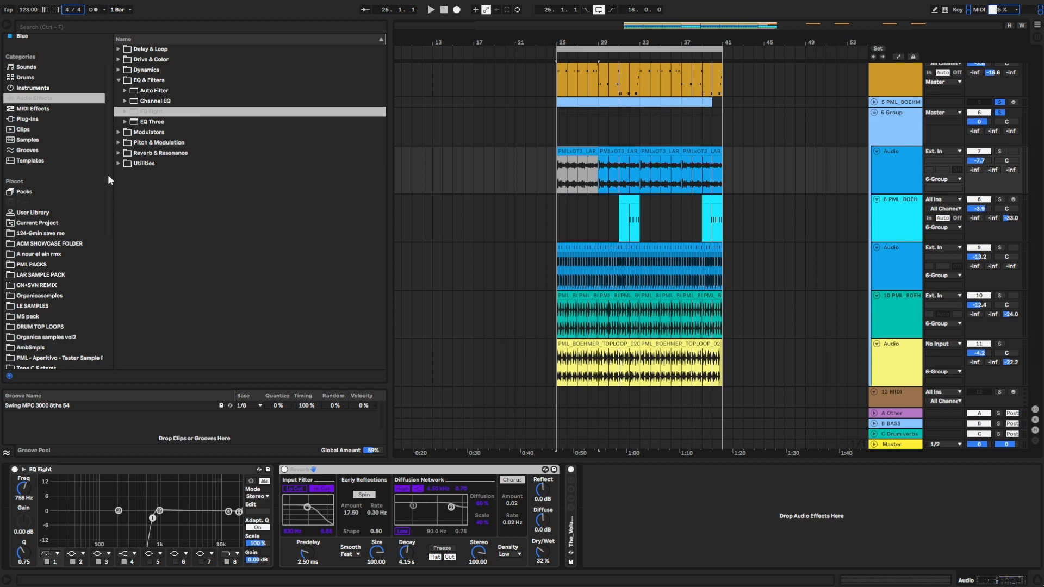
pyautogui.click(47, 265)
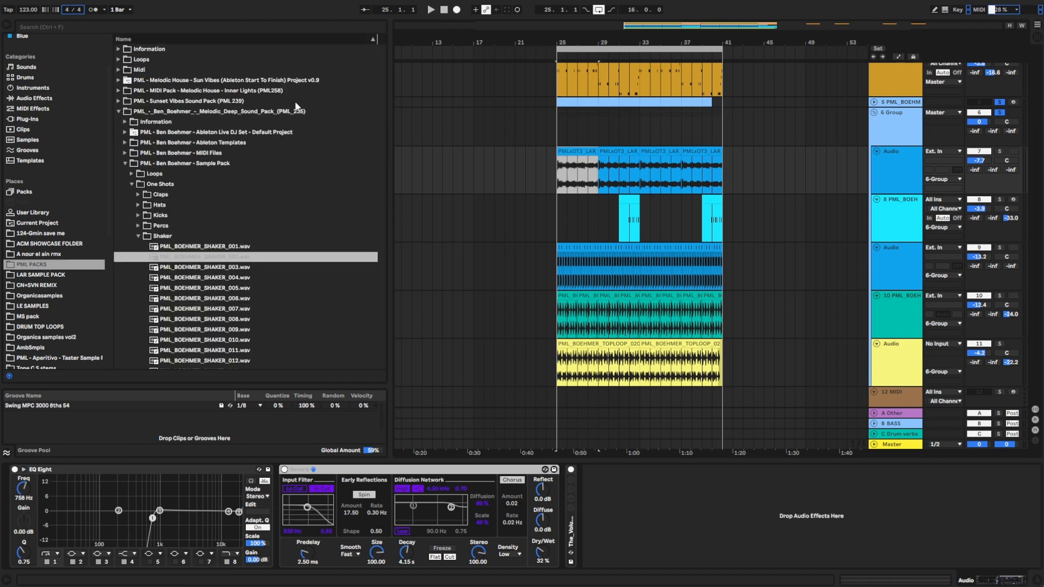
pyautogui.scroll(-2, 168, 253)
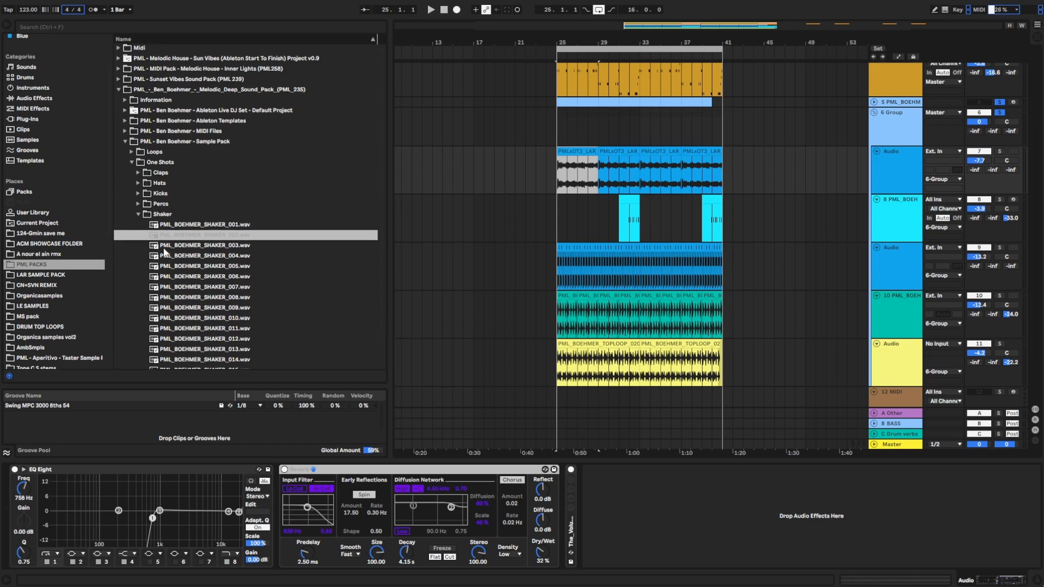
# Step: Unfold the kick track to show its devices, and preview PML_BOEHMER_KICK_002.wav from the pack's Kicks folder
pyautogui.click(896, 199)
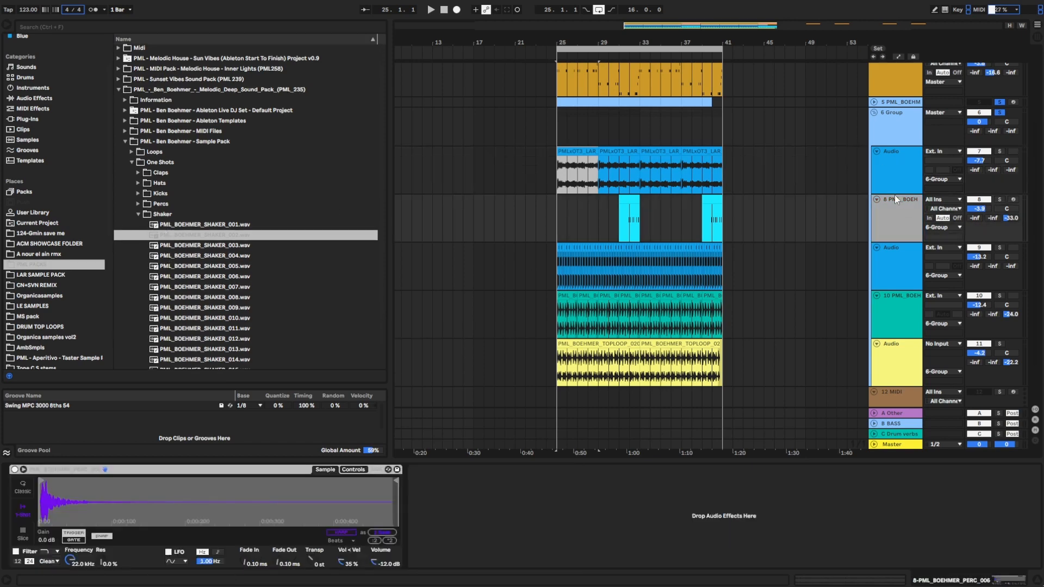
pyautogui.click(876, 102)
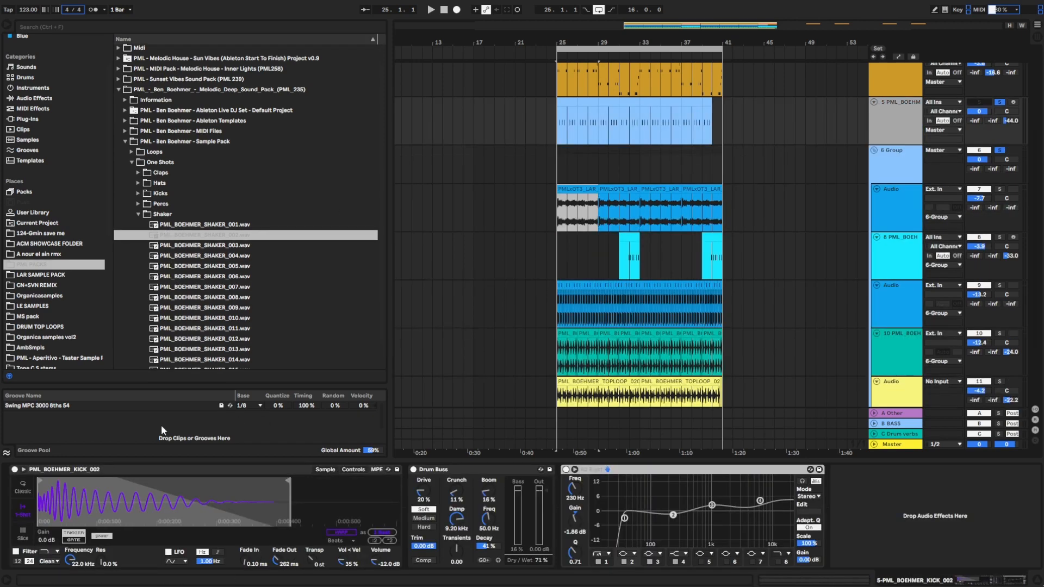
pyautogui.click(137, 194)
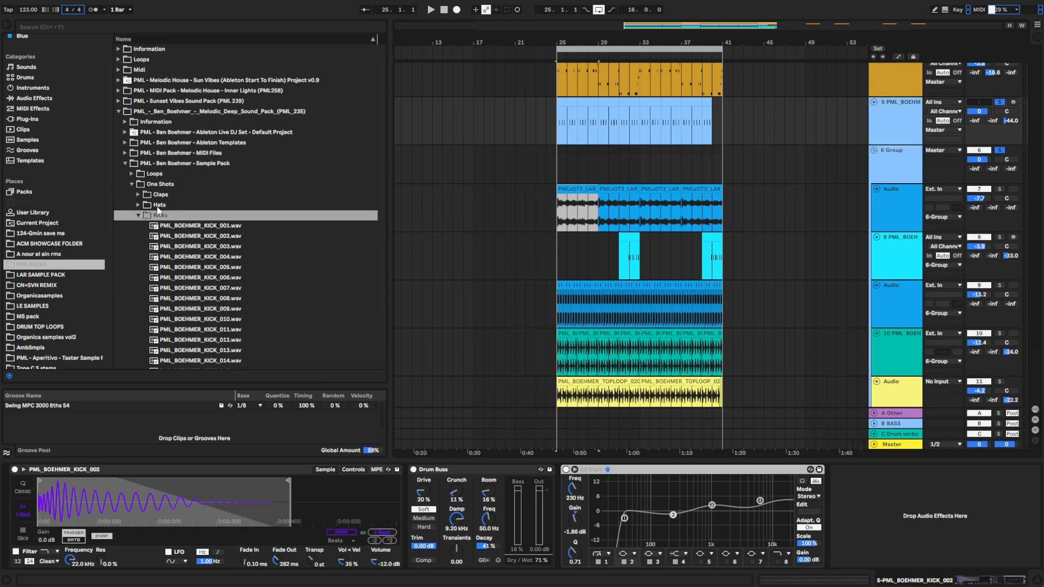
pyautogui.click(171, 235)
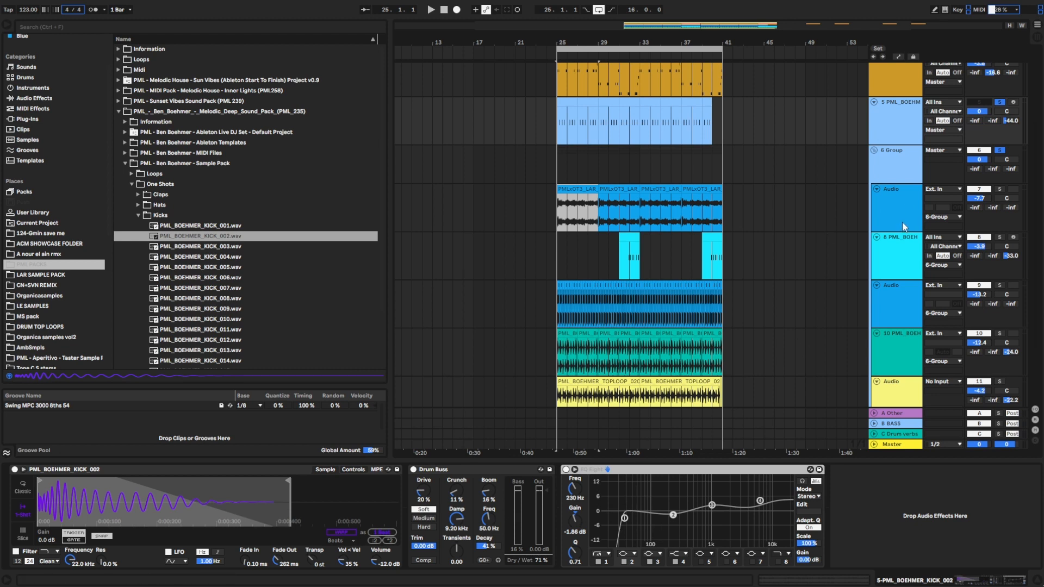
# Step: Show the PML_BOEHMER_PERC_006 track's sampler, and preview PML_BOEHMER_PERC_006.wav from the Percs folder instead of Kicks
pyautogui.click(908, 250)
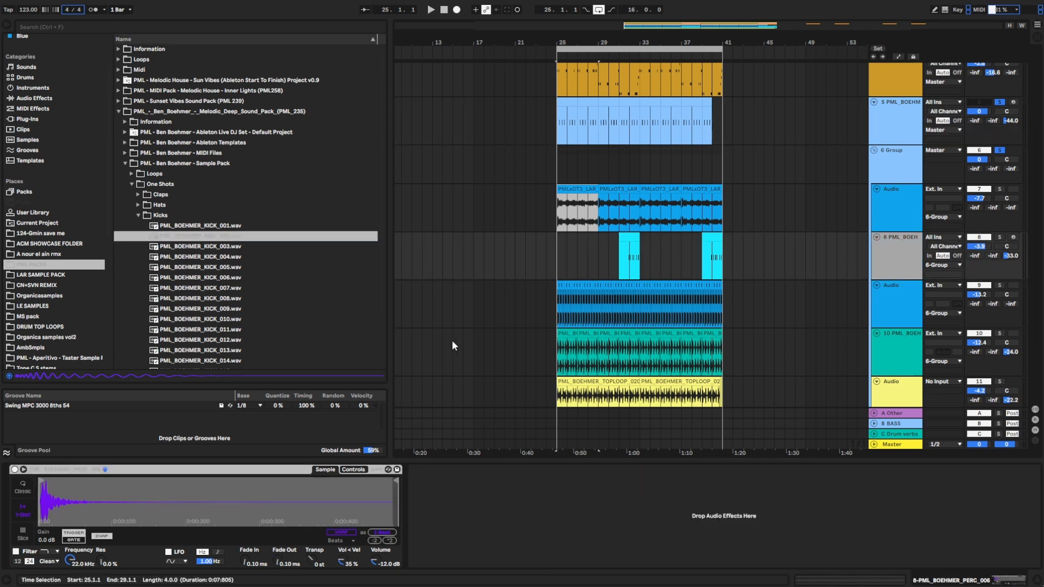
pyautogui.click(141, 215)
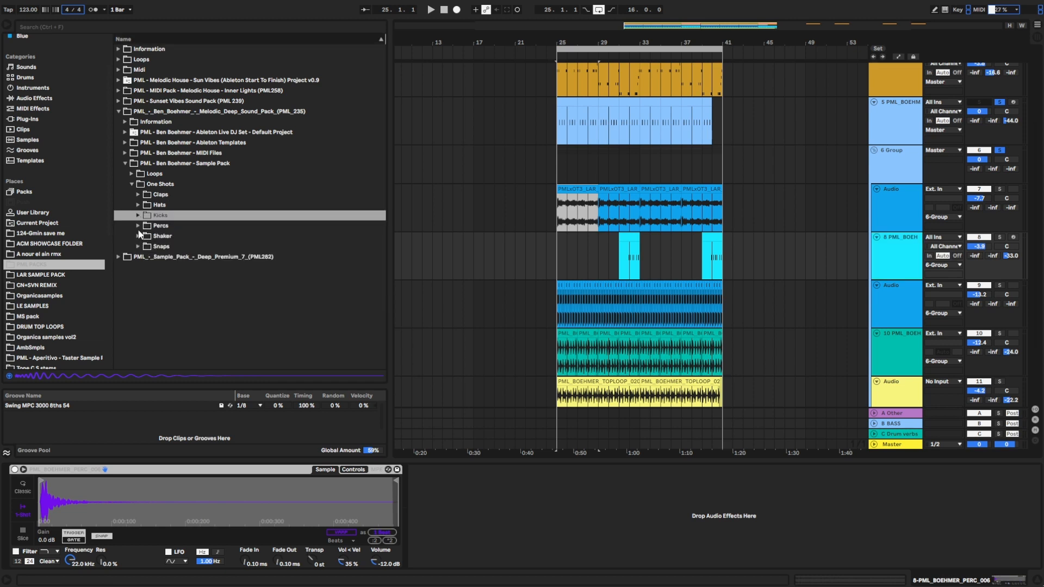
pyautogui.click(138, 226)
pyautogui.click(202, 288)
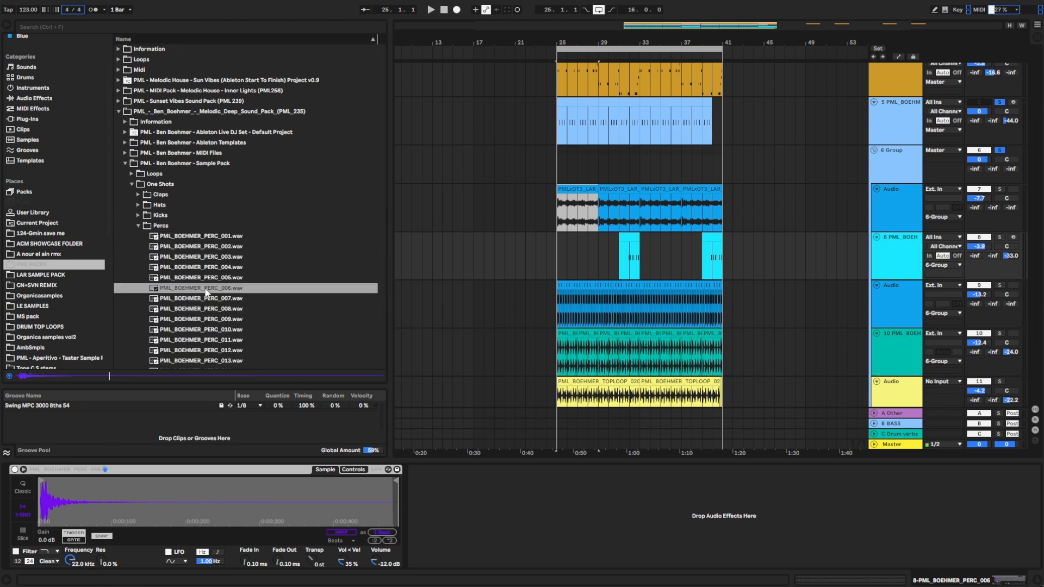
# Step: Solo the PML_BOEHMER_PERC_006 track and audition its first clip from bar 32
pyautogui.click(629, 266)
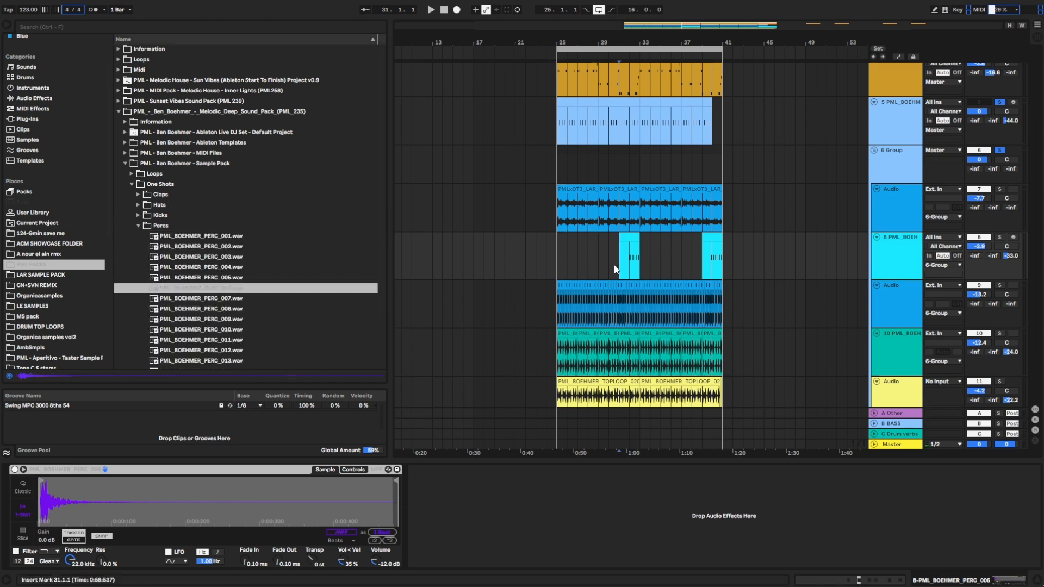
pyautogui.click(997, 237)
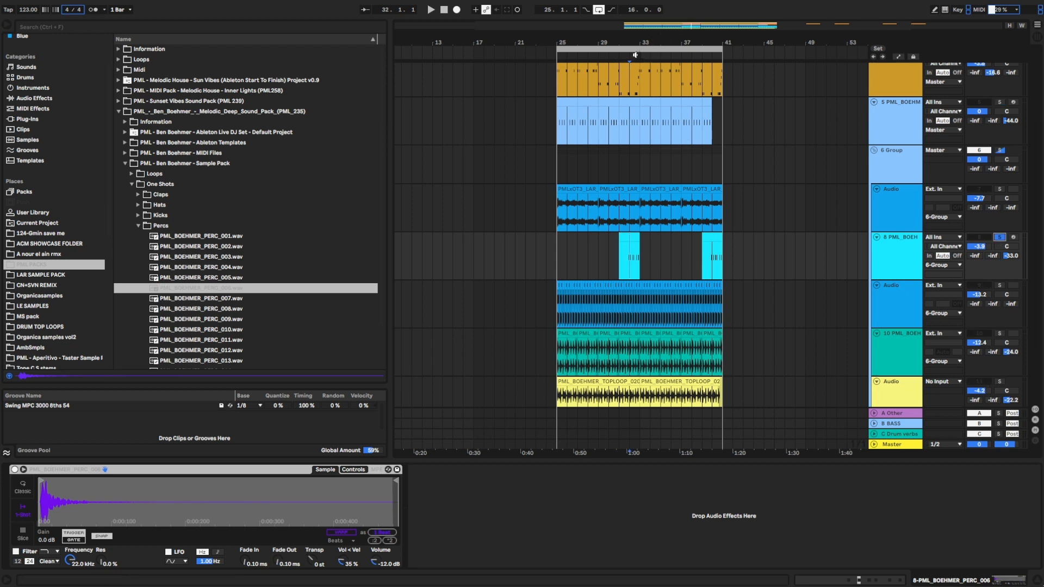
pyautogui.press('space')
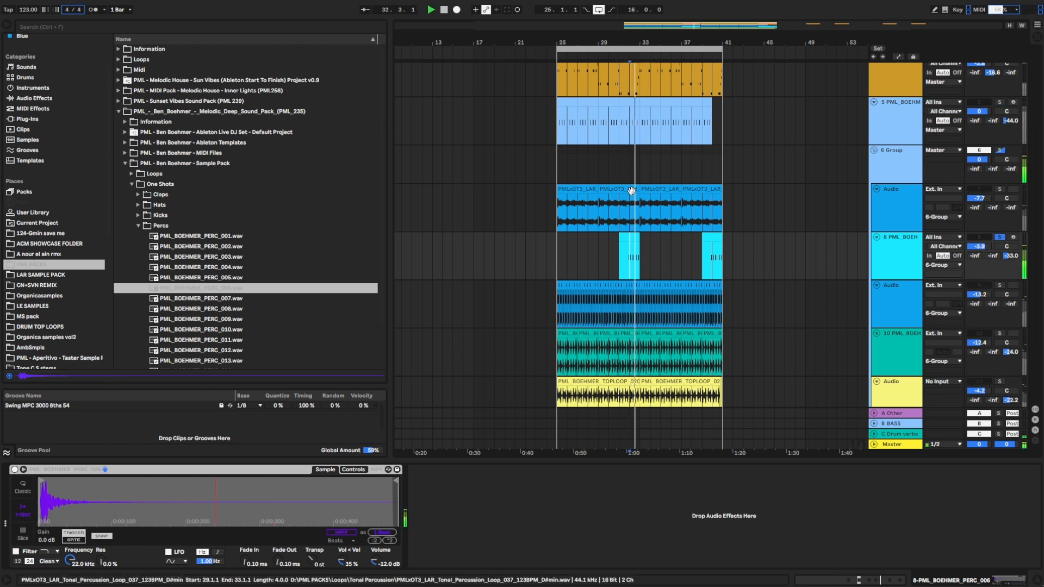
pyautogui.press('space')
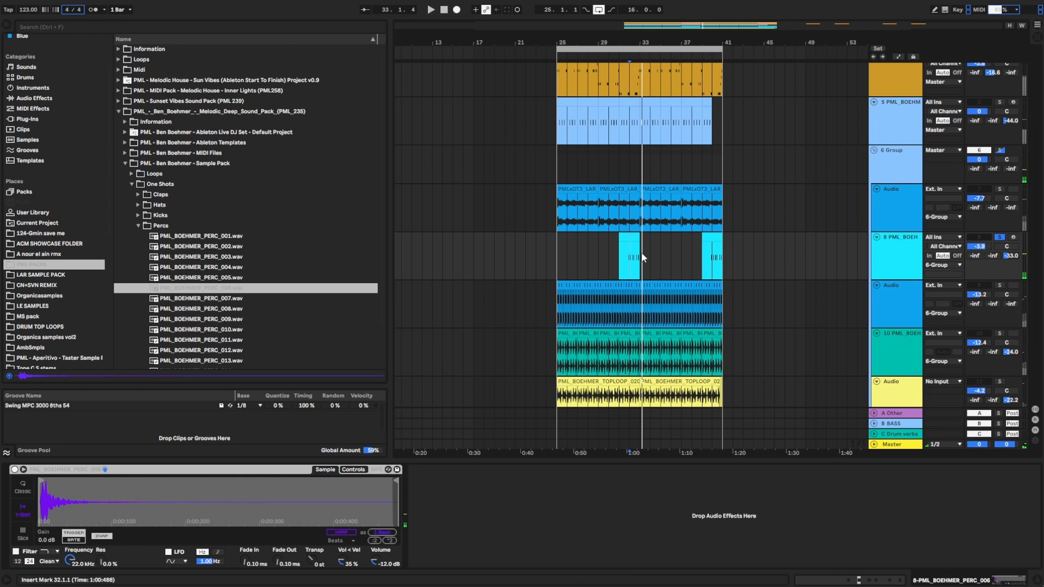
# Step: Solo the blue Audio track below the PERC_006 track and play it from bar 25
pyautogui.click(637, 272)
pyautogui.click(639, 275)
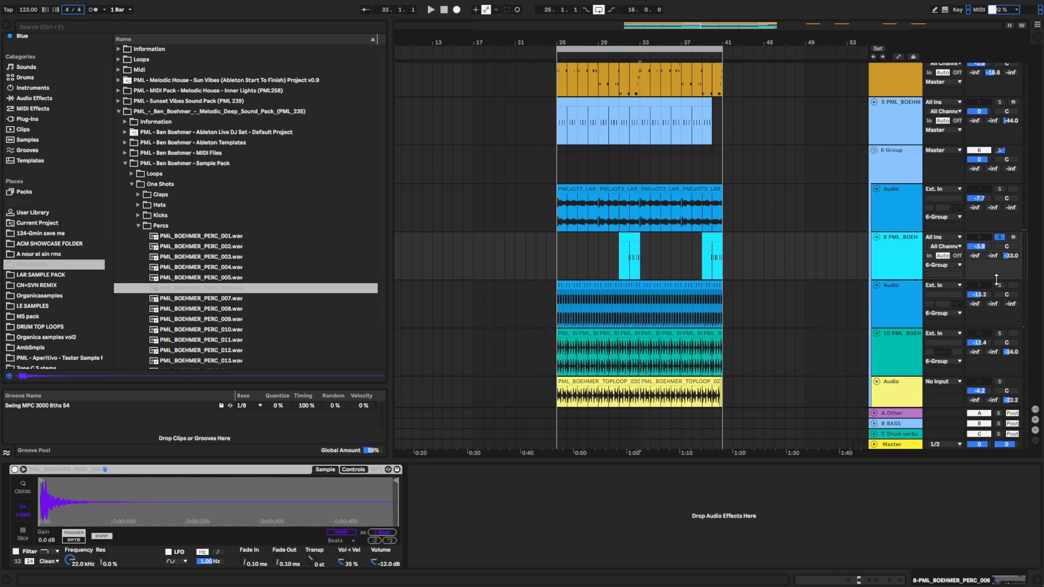
pyautogui.click(554, 307)
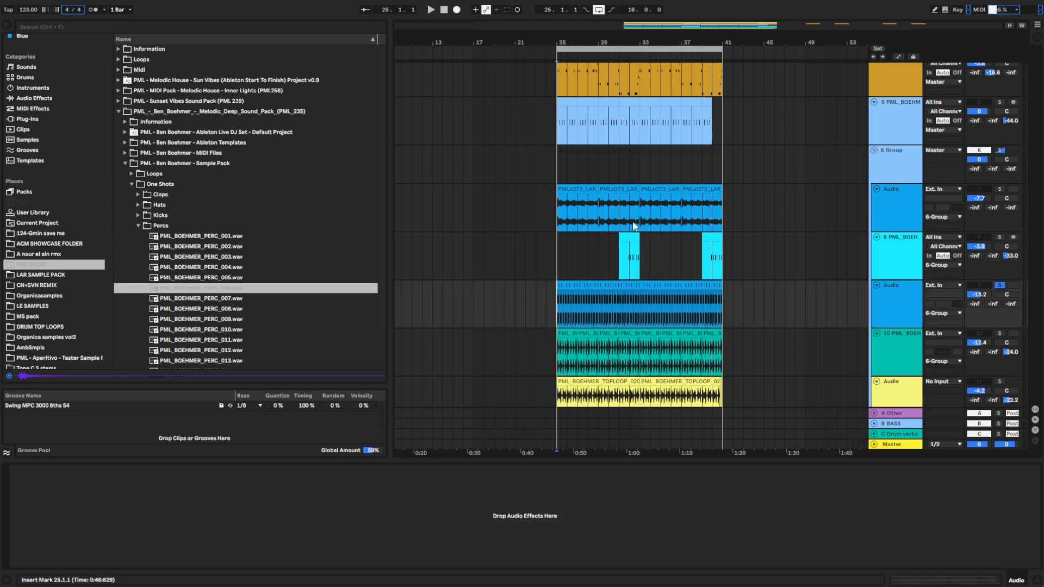
pyautogui.press('space')
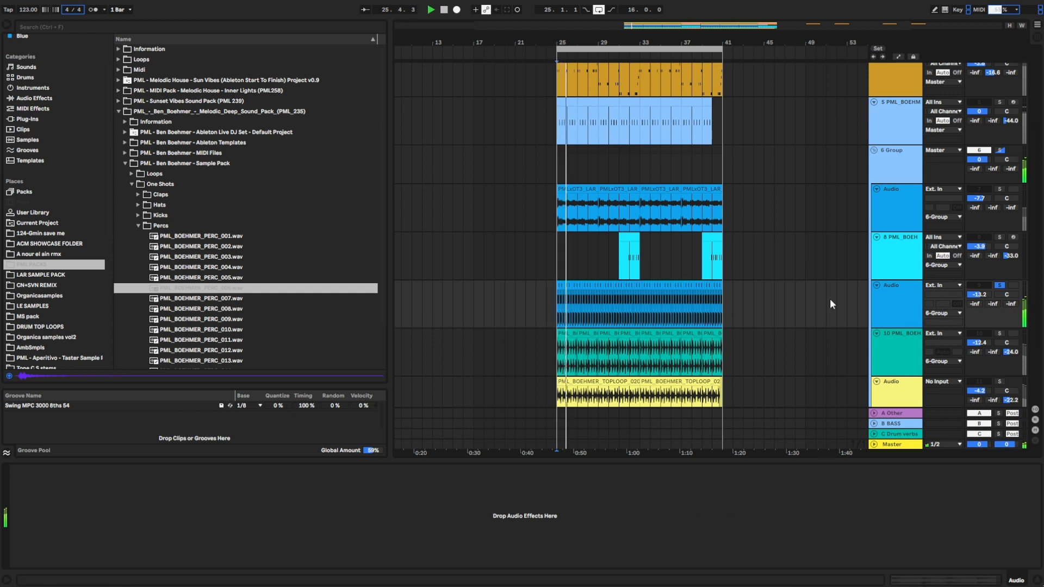
# Step: Stop playback, switch from the Percs to the Shaker folder, and preview PML_BOEHMER_SHAKER_001.wav and PML_BOEHMER_SHAKER_002.wav
pyautogui.click(138, 225)
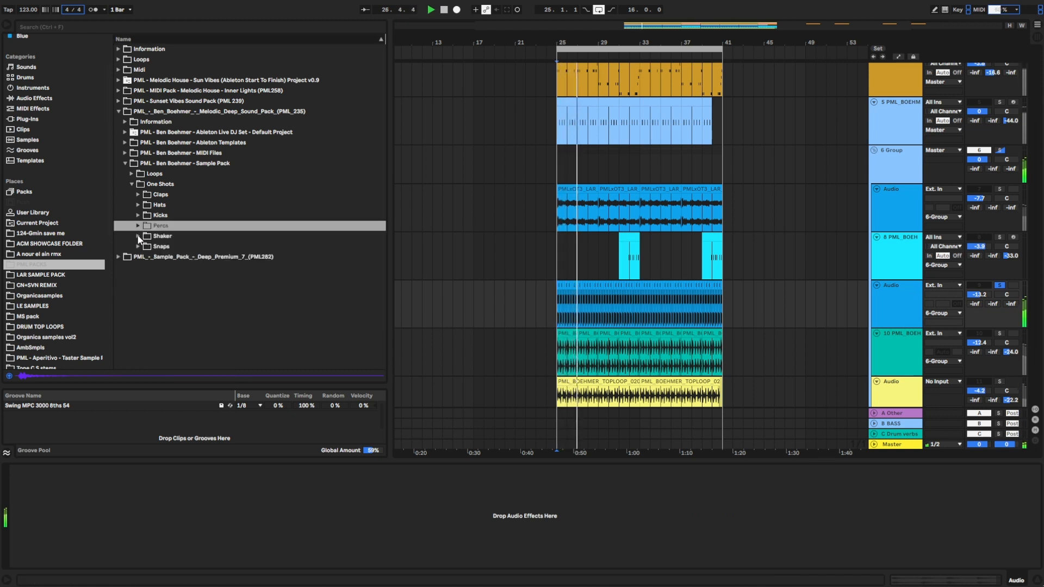
pyautogui.press('space')
pyautogui.click(138, 236)
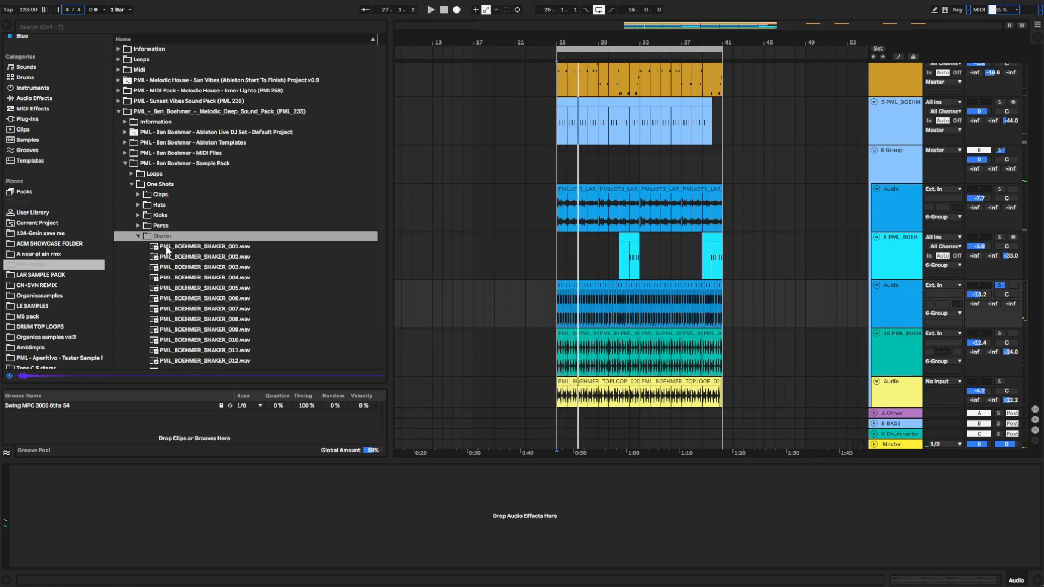
pyautogui.click(167, 247)
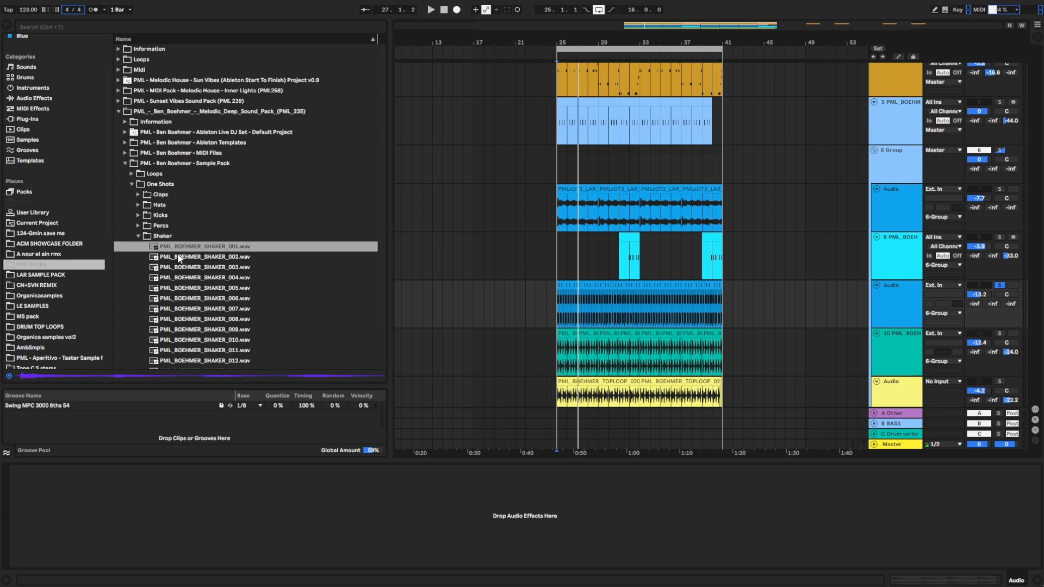
pyautogui.click(179, 258)
# Step: Open the first PML_BOEHMER_HATLOOP clip's waveform and sample settings on track 10
pyautogui.scroll(-2, 479, 280)
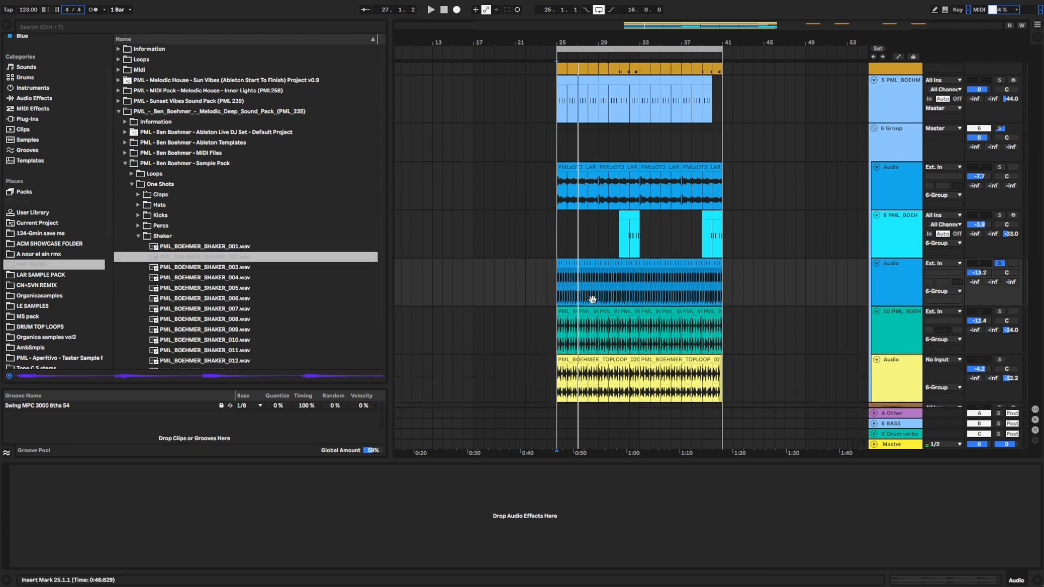
pyautogui.click(566, 302)
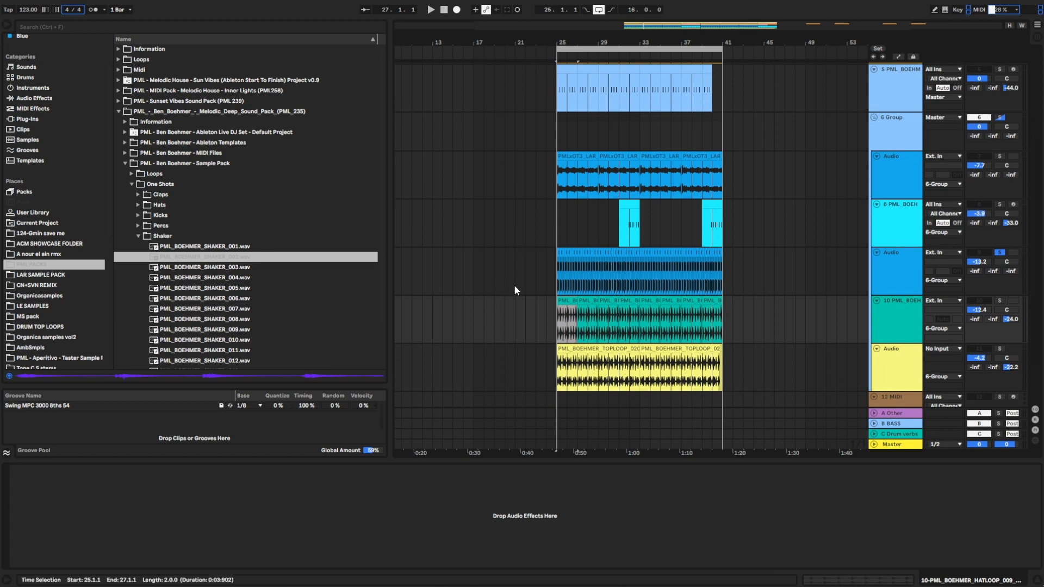
pyautogui.doubleClick(567, 300)
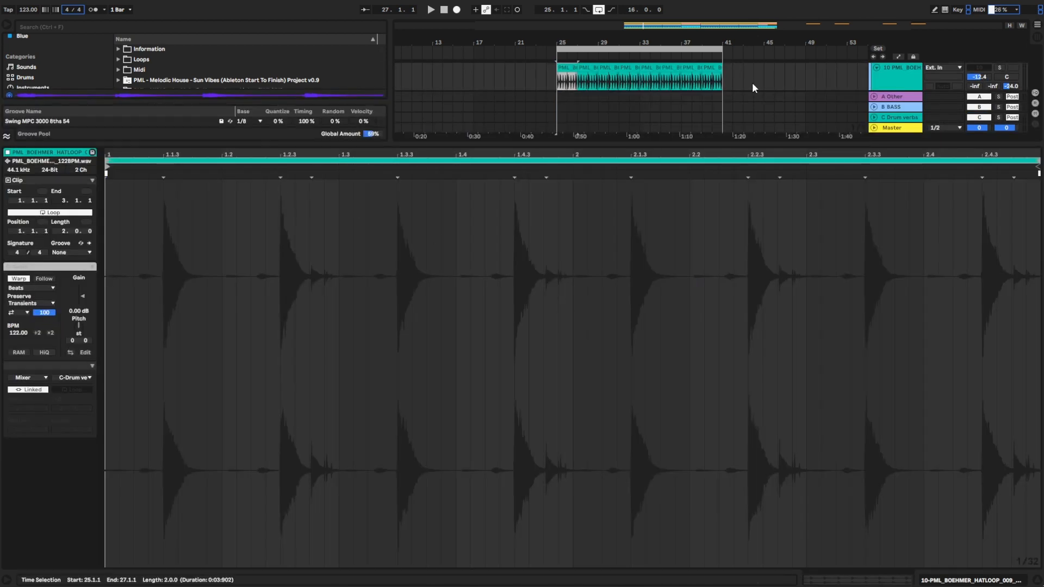
# Step: Close track 10's clip view and preview PML_BOEHMER_HATLOOP_009_122BPM.wav from the sample pack's Hat Loops folder
pyautogui.doubleClick(901, 73)
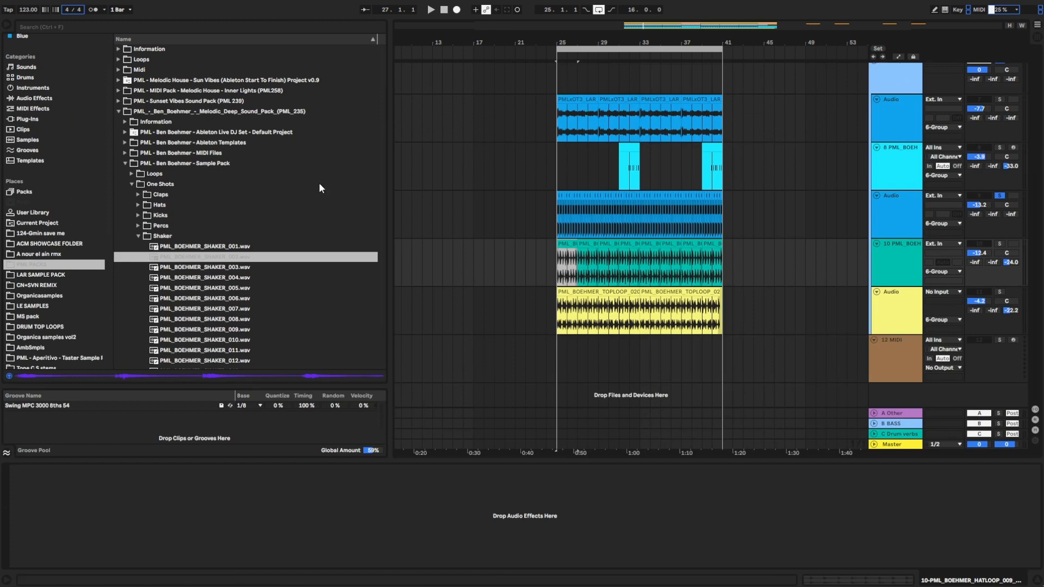
pyautogui.click(132, 173)
pyautogui.click(140, 184)
pyautogui.click(202, 277)
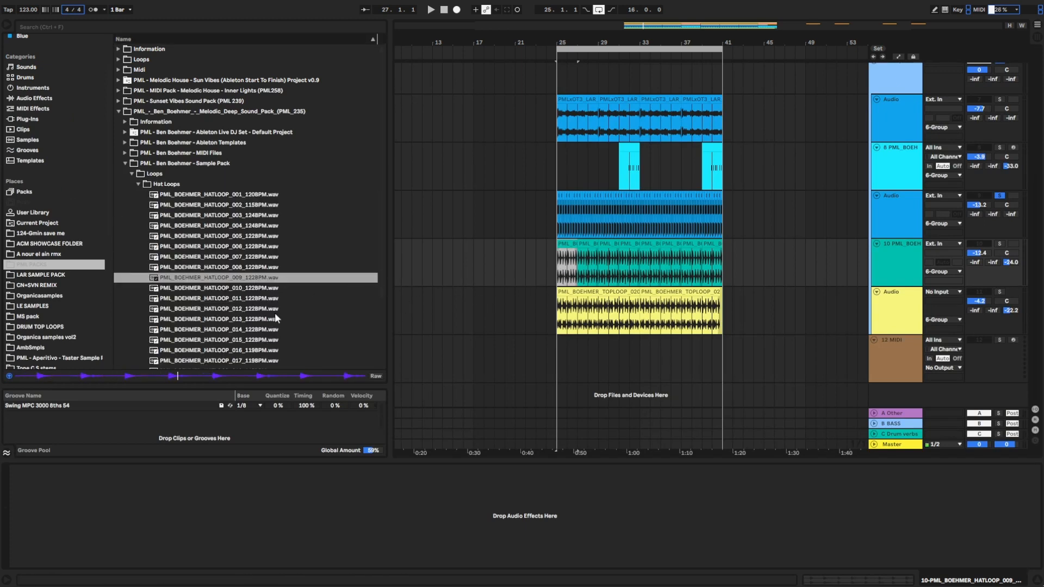
# Step: Solo the yellow top loop Audio track and preview its source sample, PML_BOEHMER_TOPLOOP_020_122BPM.wav, from the Top Loops folder
pyautogui.click(620, 302)
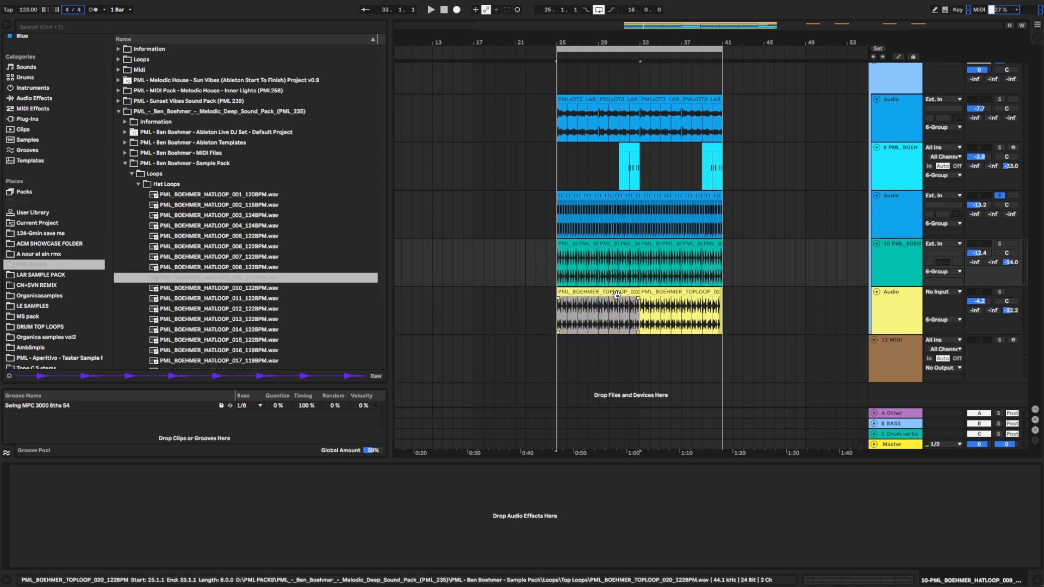
pyautogui.click(999, 293)
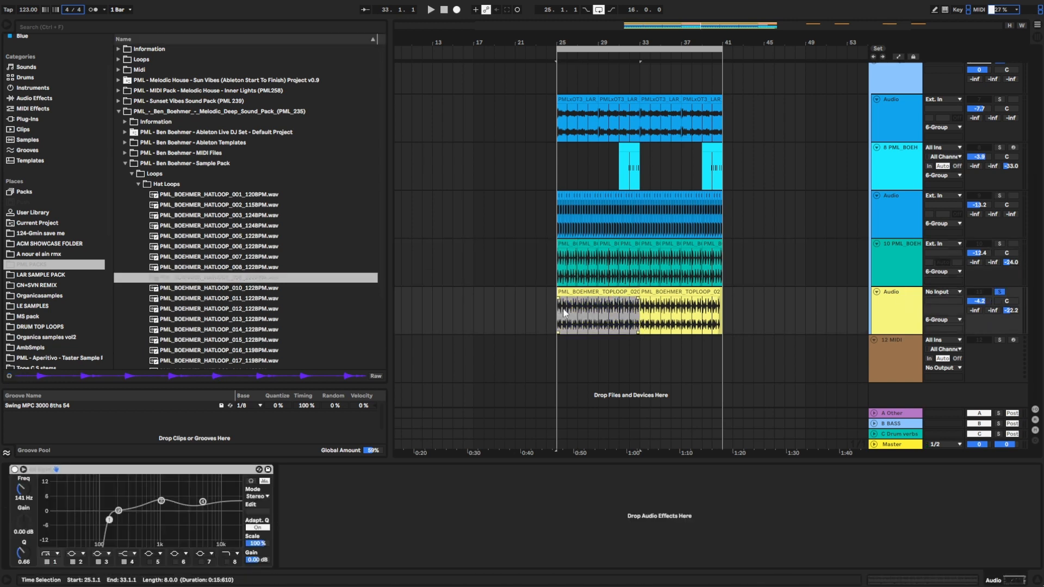
pyautogui.click(139, 185)
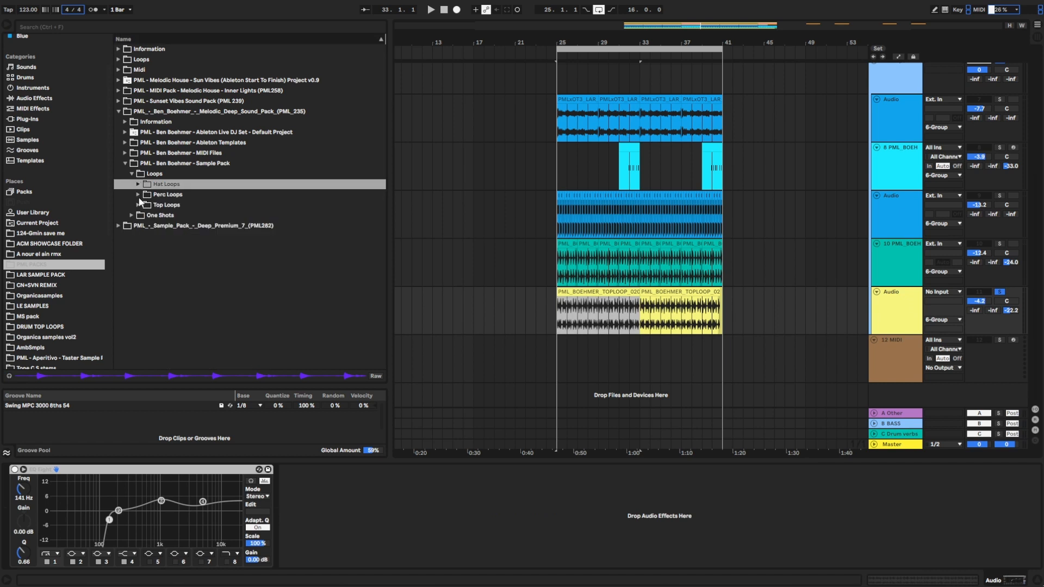
pyautogui.click(138, 204)
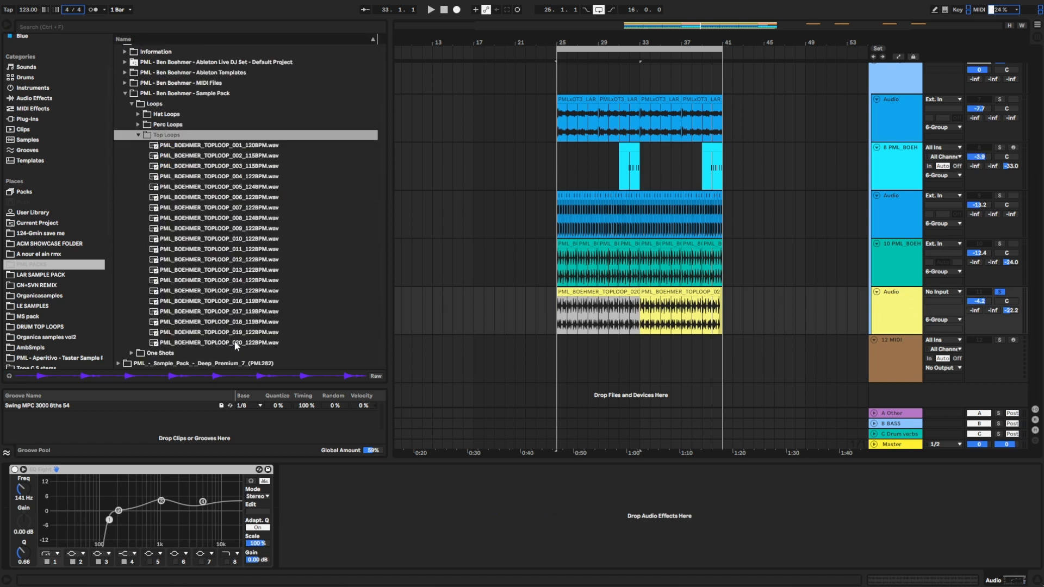
pyautogui.click(229, 342)
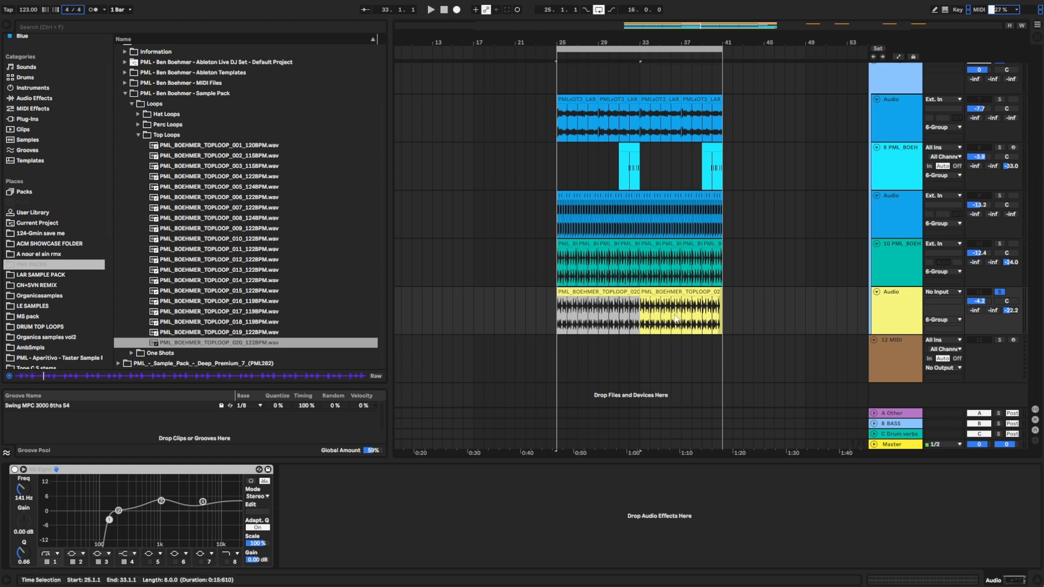
pyautogui.click(10, 375)
# Step: Show the yellow top loop track's EQ and solo the whole 6 Group
pyautogui.click(893, 297)
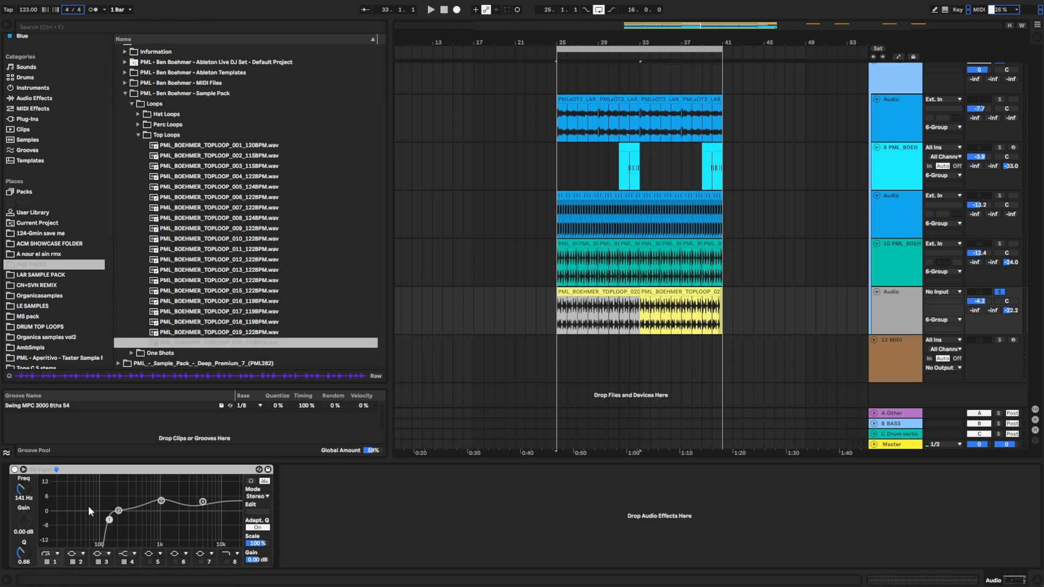
pyautogui.scroll(2, 946, 120)
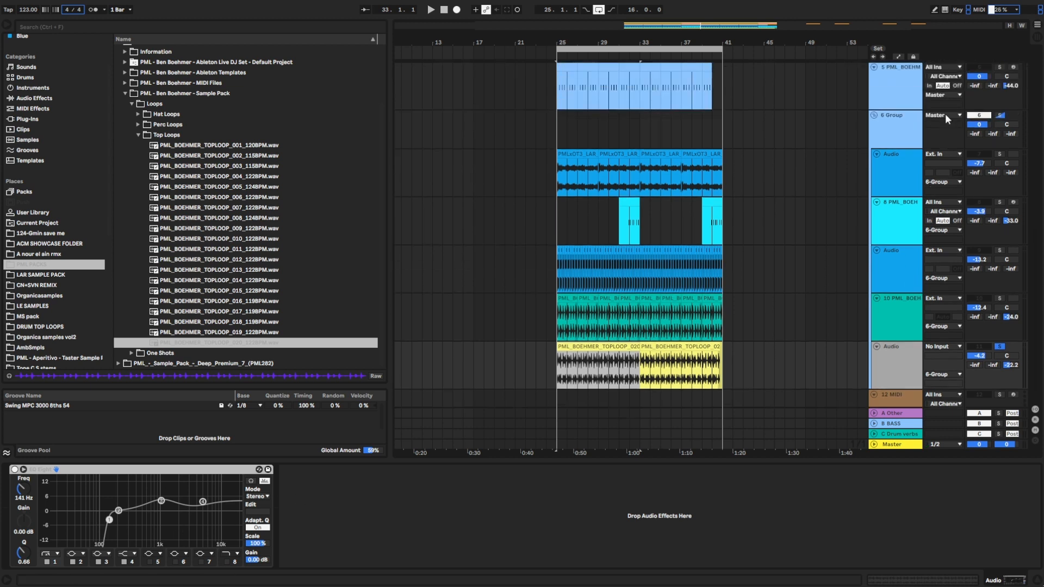
pyautogui.click(1000, 115)
# Step: Set track 9's send to the C Drum verbs return to -33.0 dB and solo that return
pyautogui.scroll(1, 988, 237)
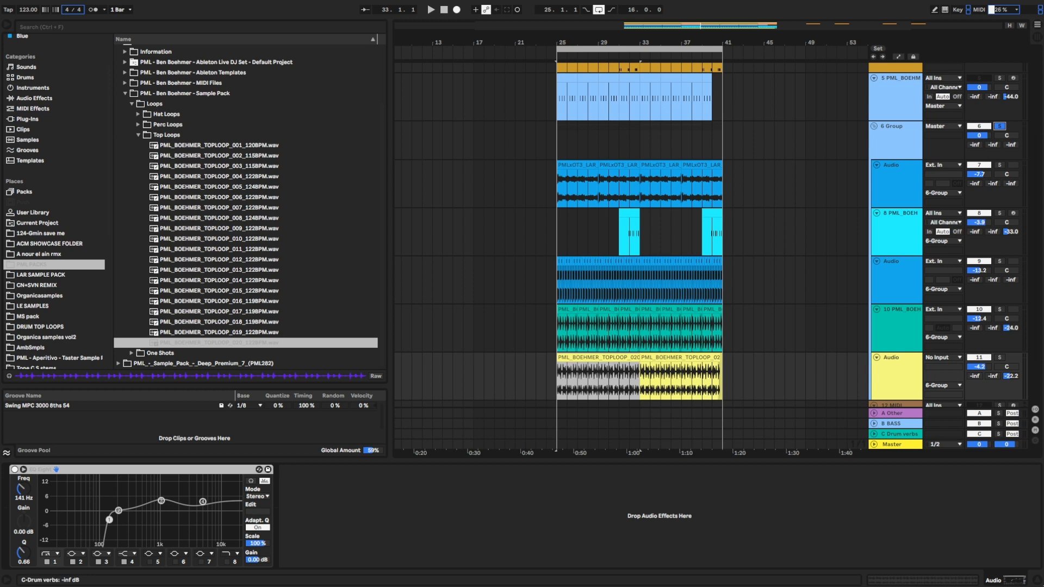
pyautogui.click(1010, 183)
pyautogui.scroll(-2, 1010, 323)
pyautogui.moveTo(1014, 258); pyautogui.dragTo(1014, 252)
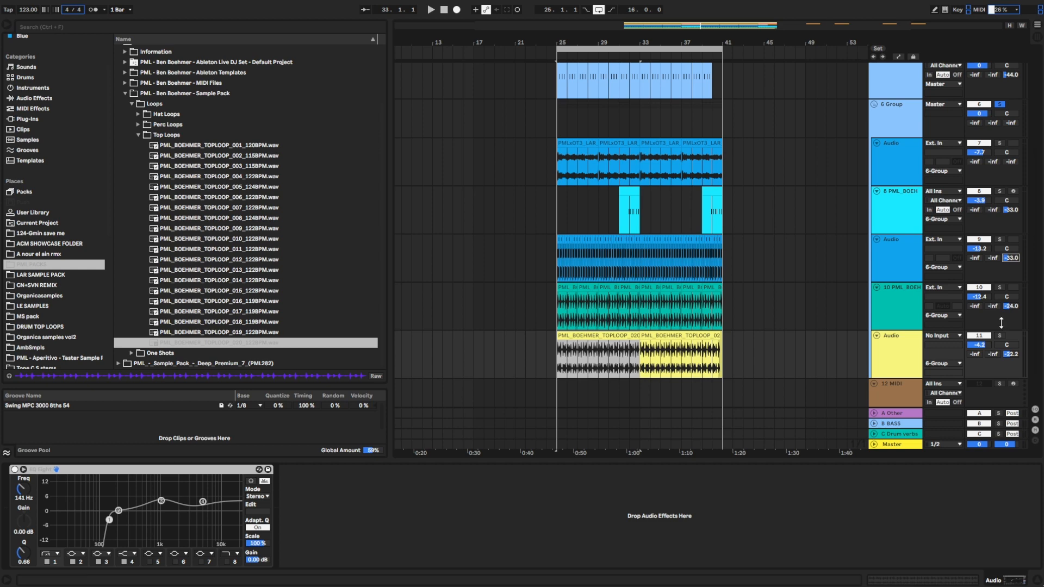
pyautogui.click(998, 434)
# Step: Fold 6 Group and display the Drum - Full Parallel compressor on the group
pyautogui.scroll(3, 659, 170)
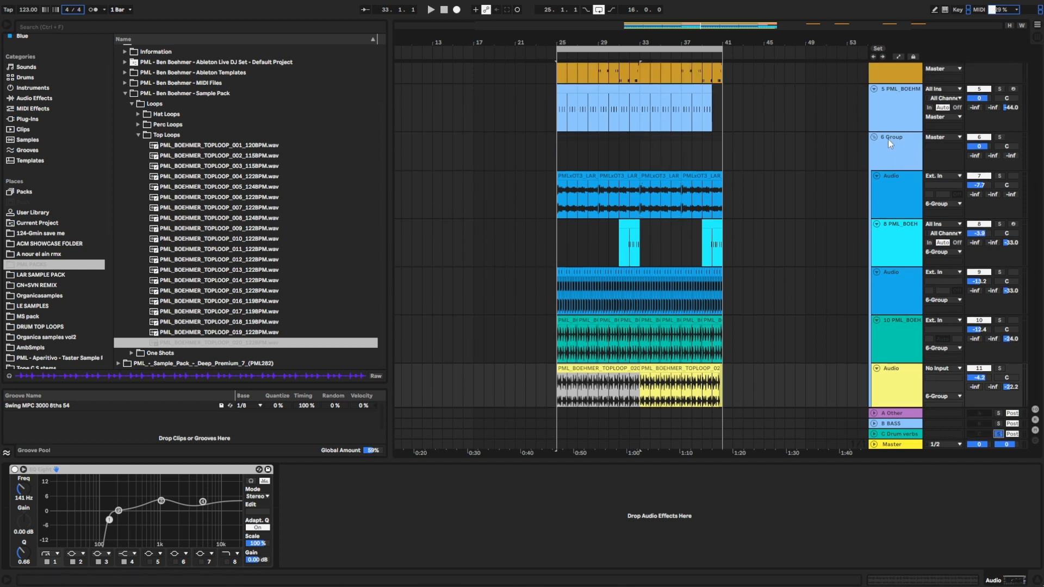
pyautogui.click(874, 137)
pyautogui.click(893, 271)
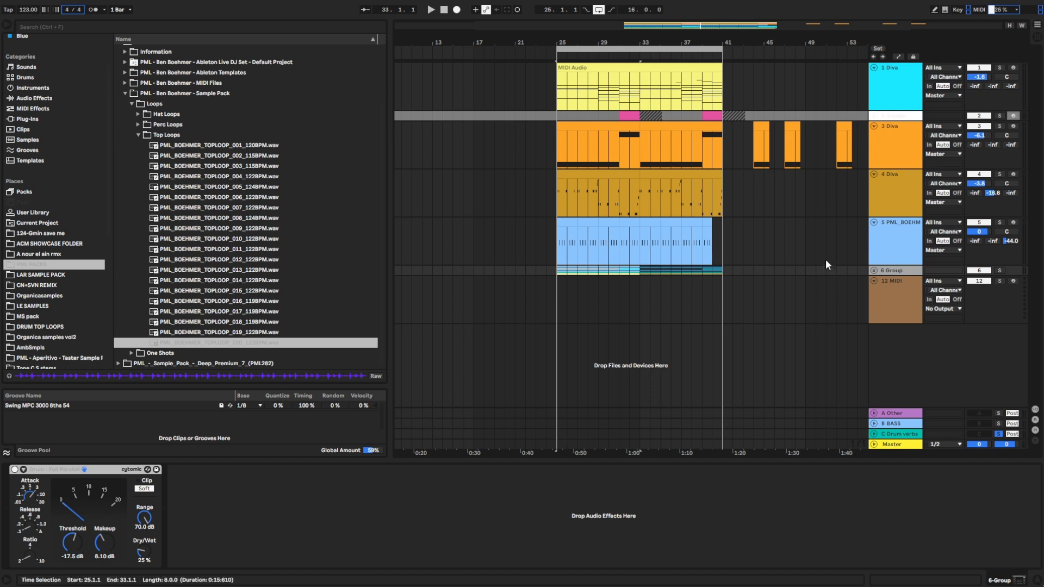
pyautogui.click(73, 469)
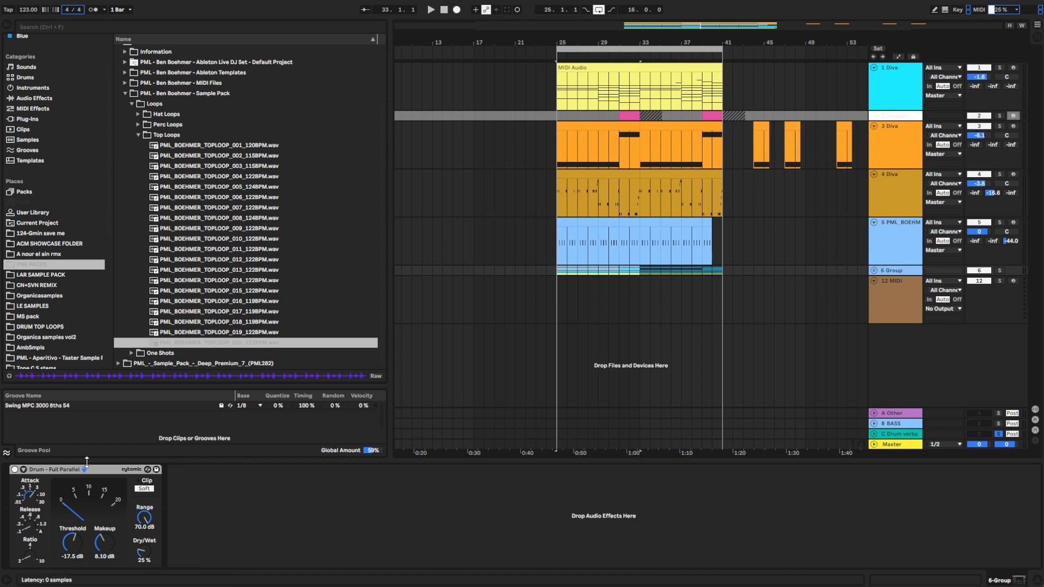
pyautogui.click(889, 271)
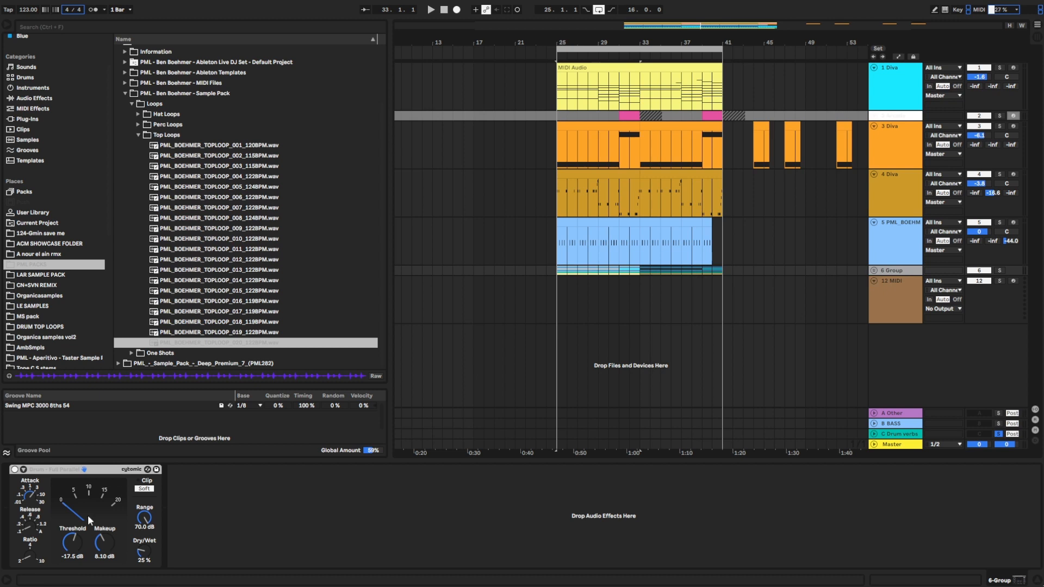
# Step: Locate the Drum - Full Parallel.adv preset under the Dynamics audio effects' Glue Compressor
pyautogui.click(48, 98)
pyautogui.click(119, 69)
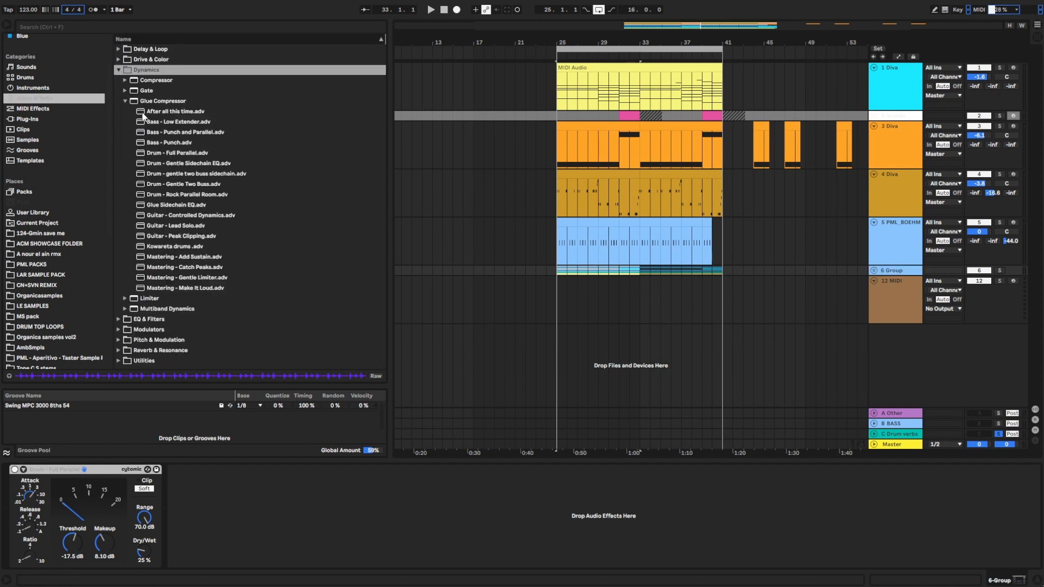
pyautogui.click(173, 155)
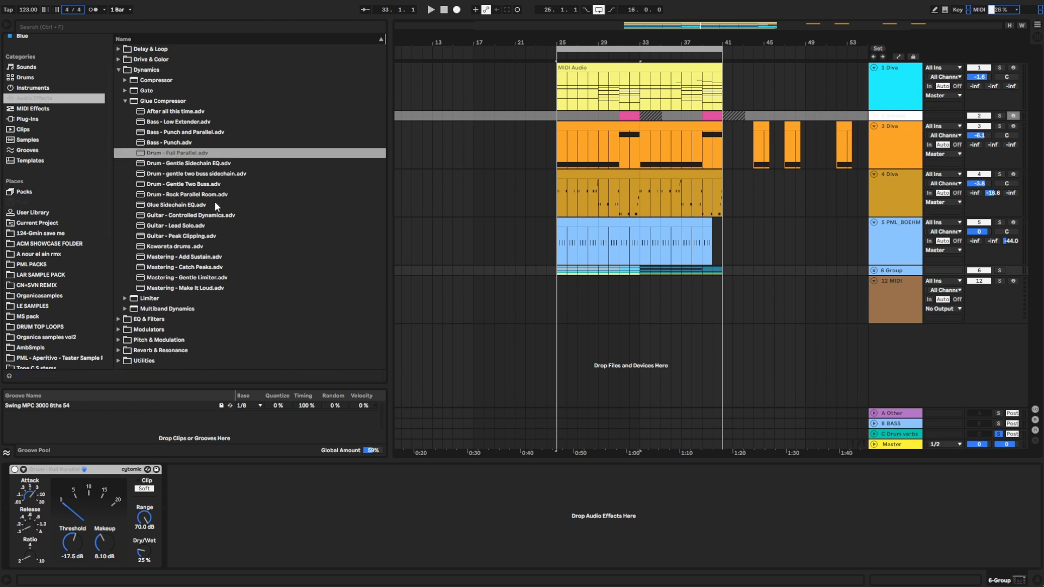
# Step: Solo 6 Group, switch the solo to track 5, and clear it so that no track is soloed
pyautogui.click(999, 270)
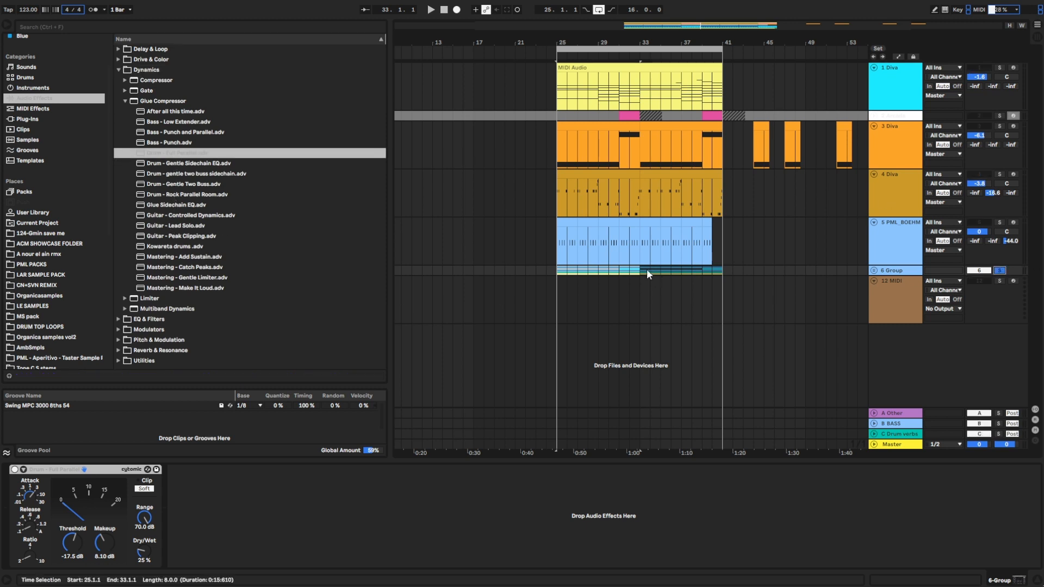
pyautogui.click(999, 221)
pyautogui.click(999, 222)
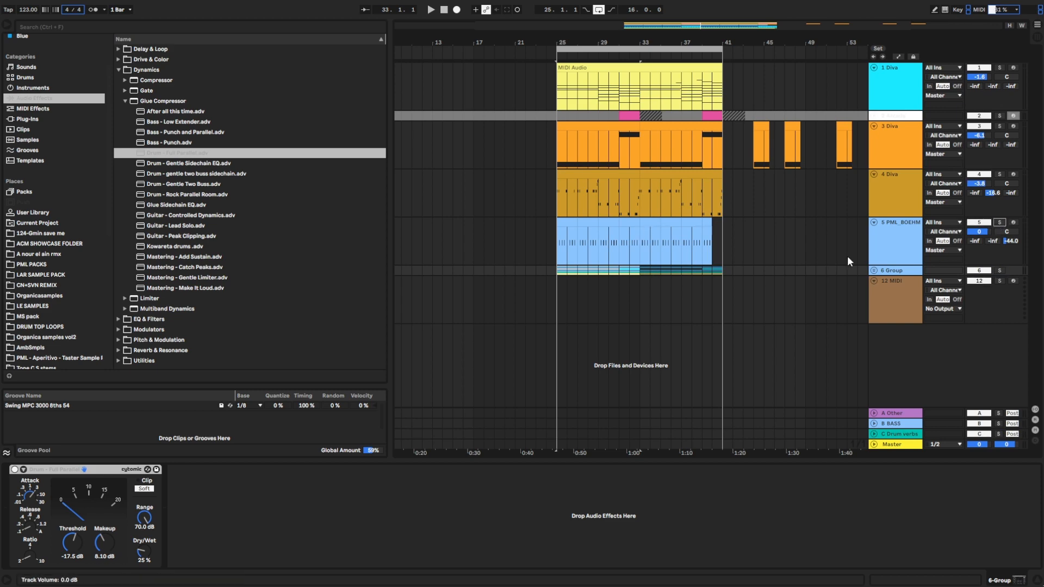
# Step: Play the full loop with all tracks from bar 25 and stop playback
pyautogui.click(554, 239)
pyautogui.press('space')
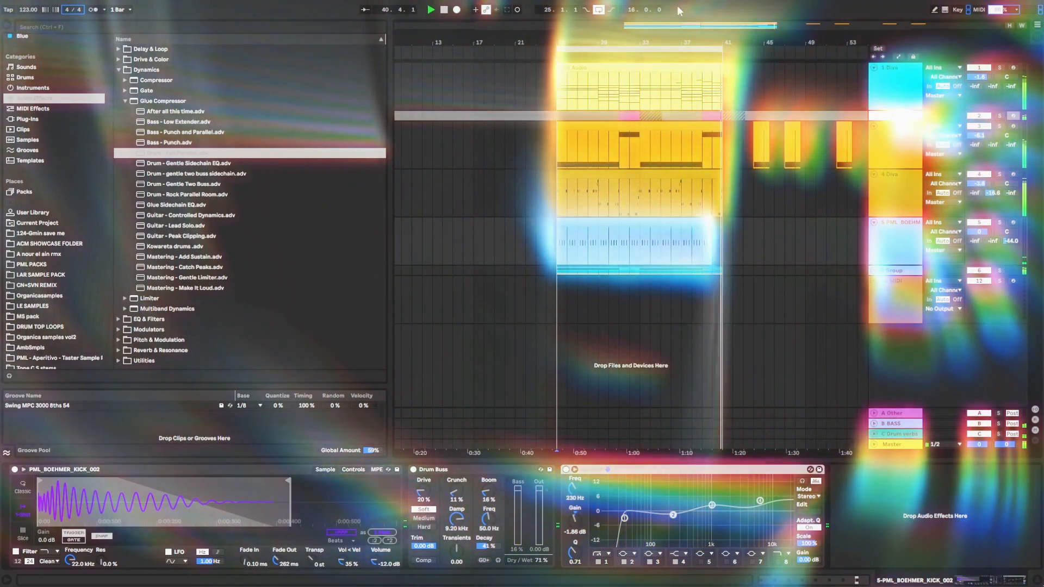
pyautogui.click(444, 11)
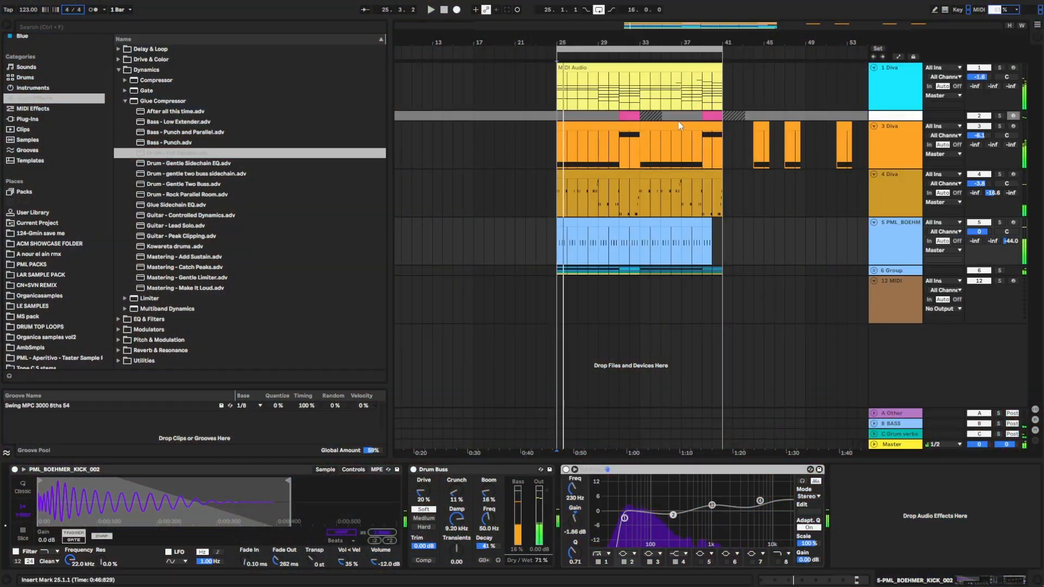